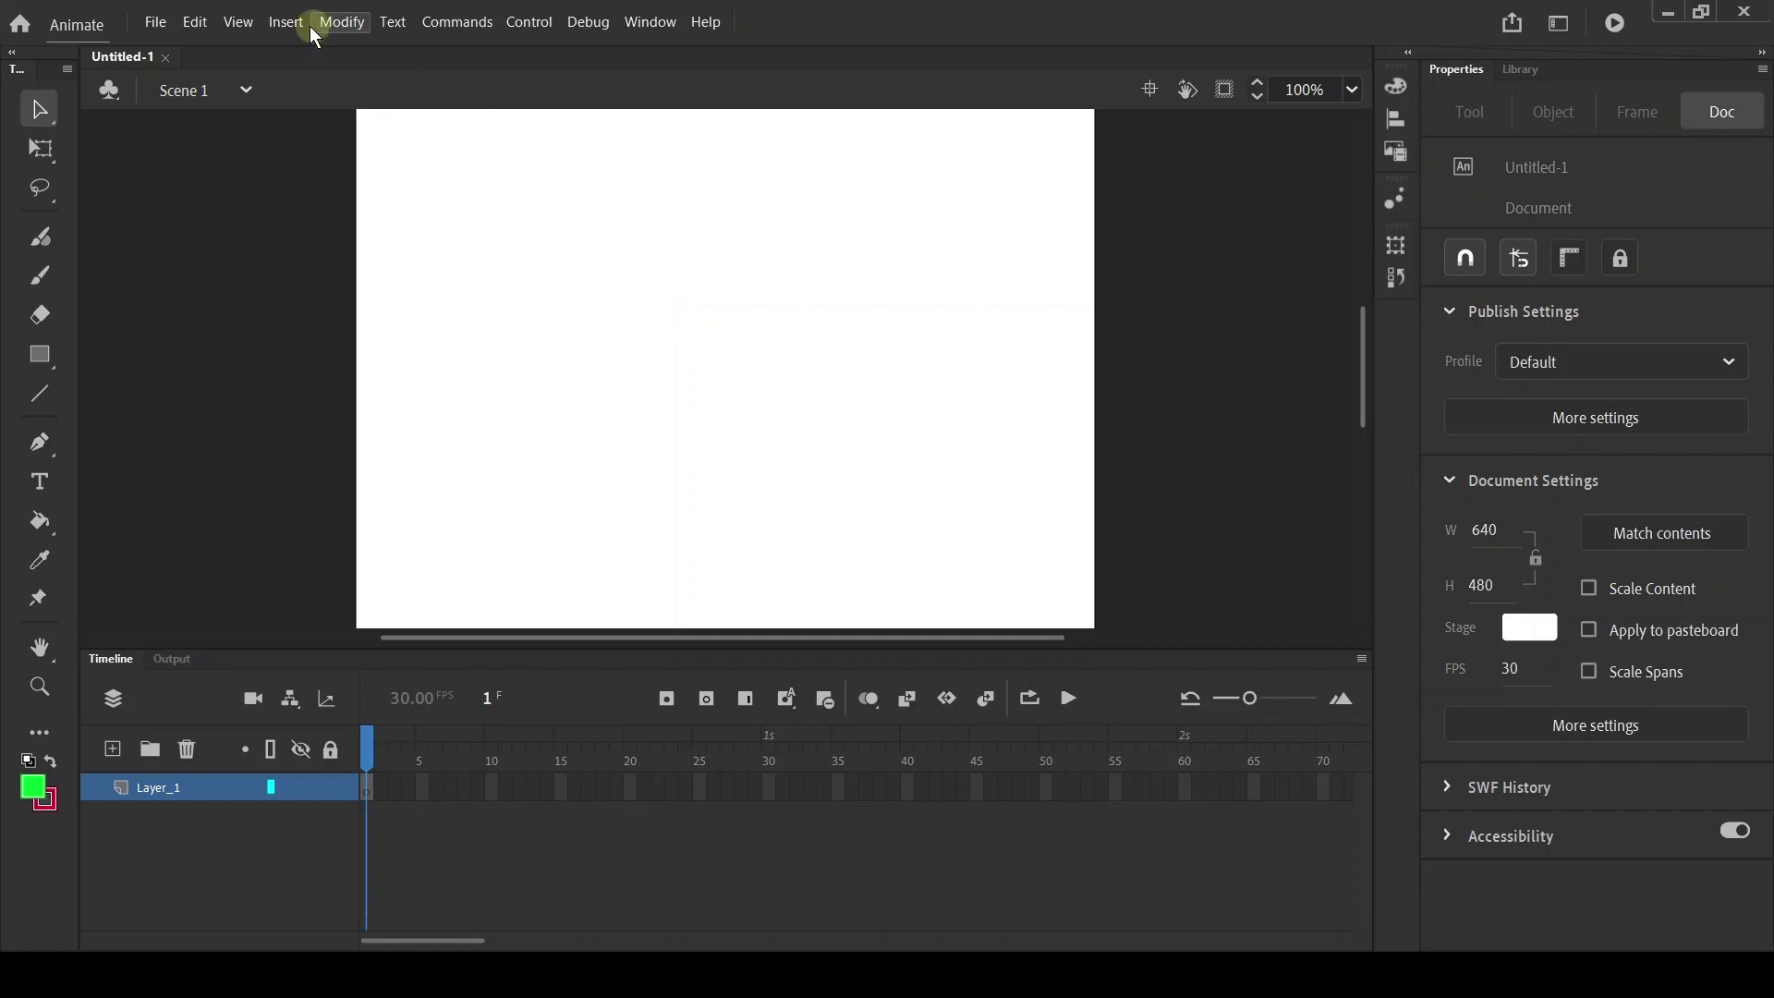
Create a new symbol named 1 with the type Movie Clip
left_click(288, 22)
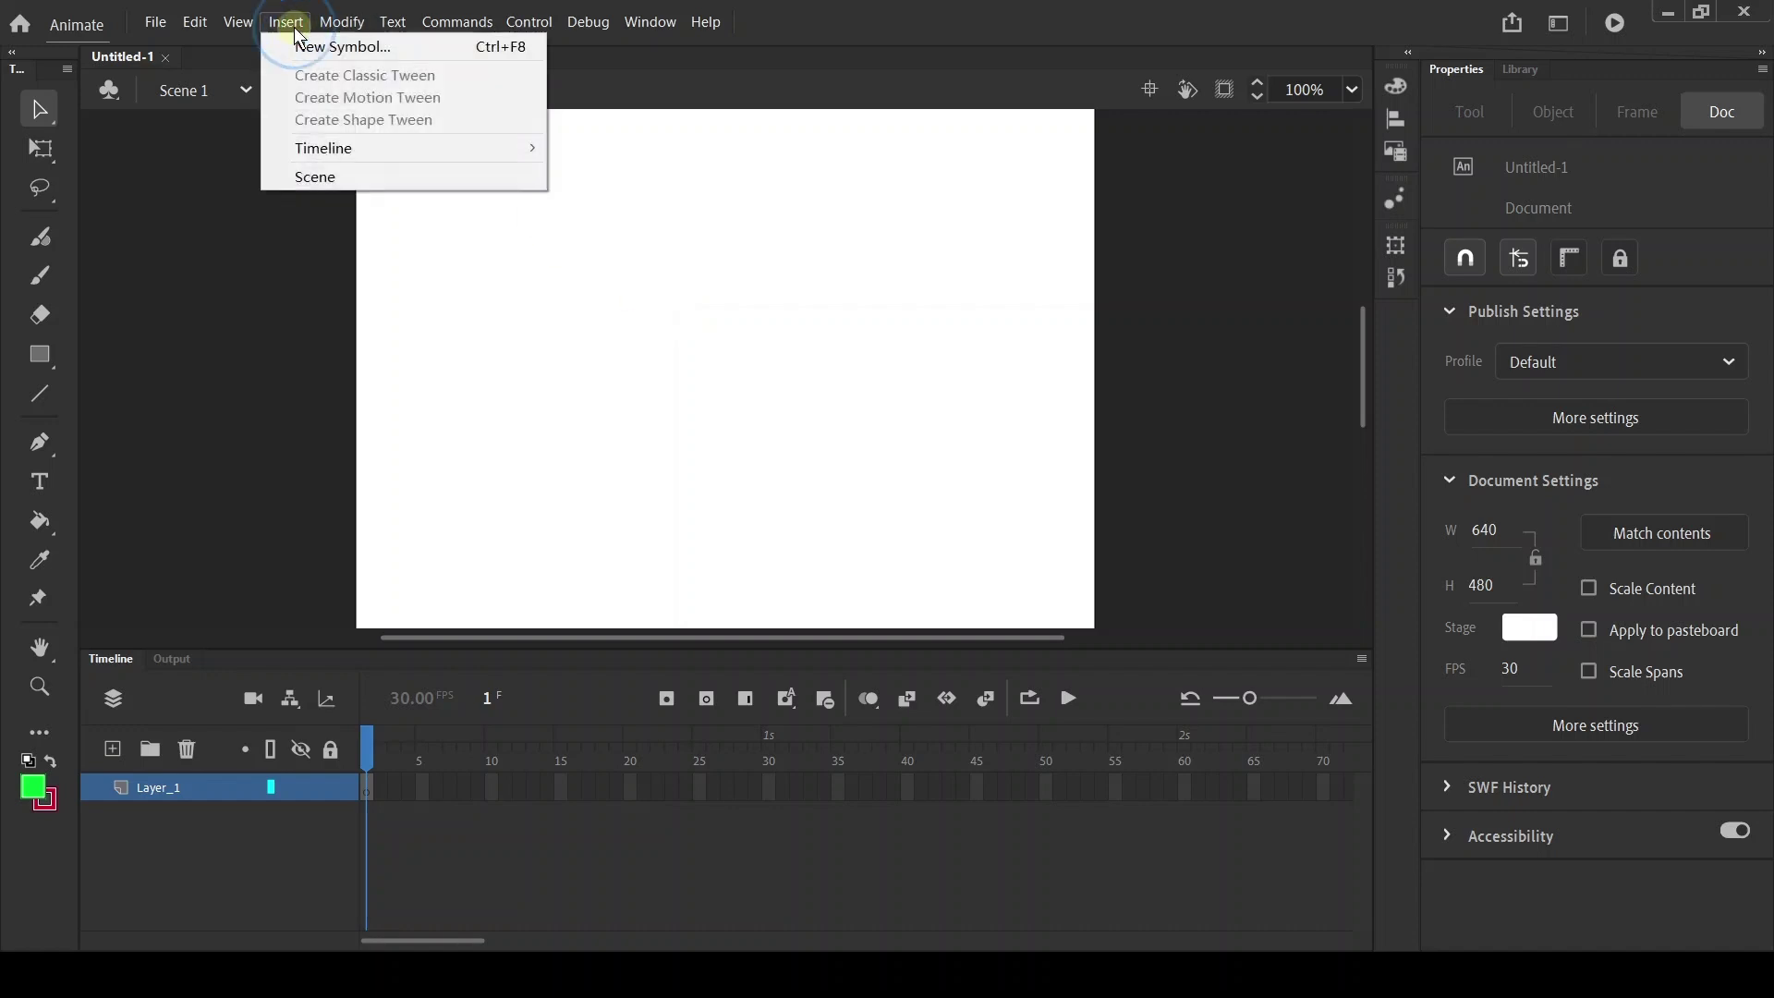
left_click(336, 48)
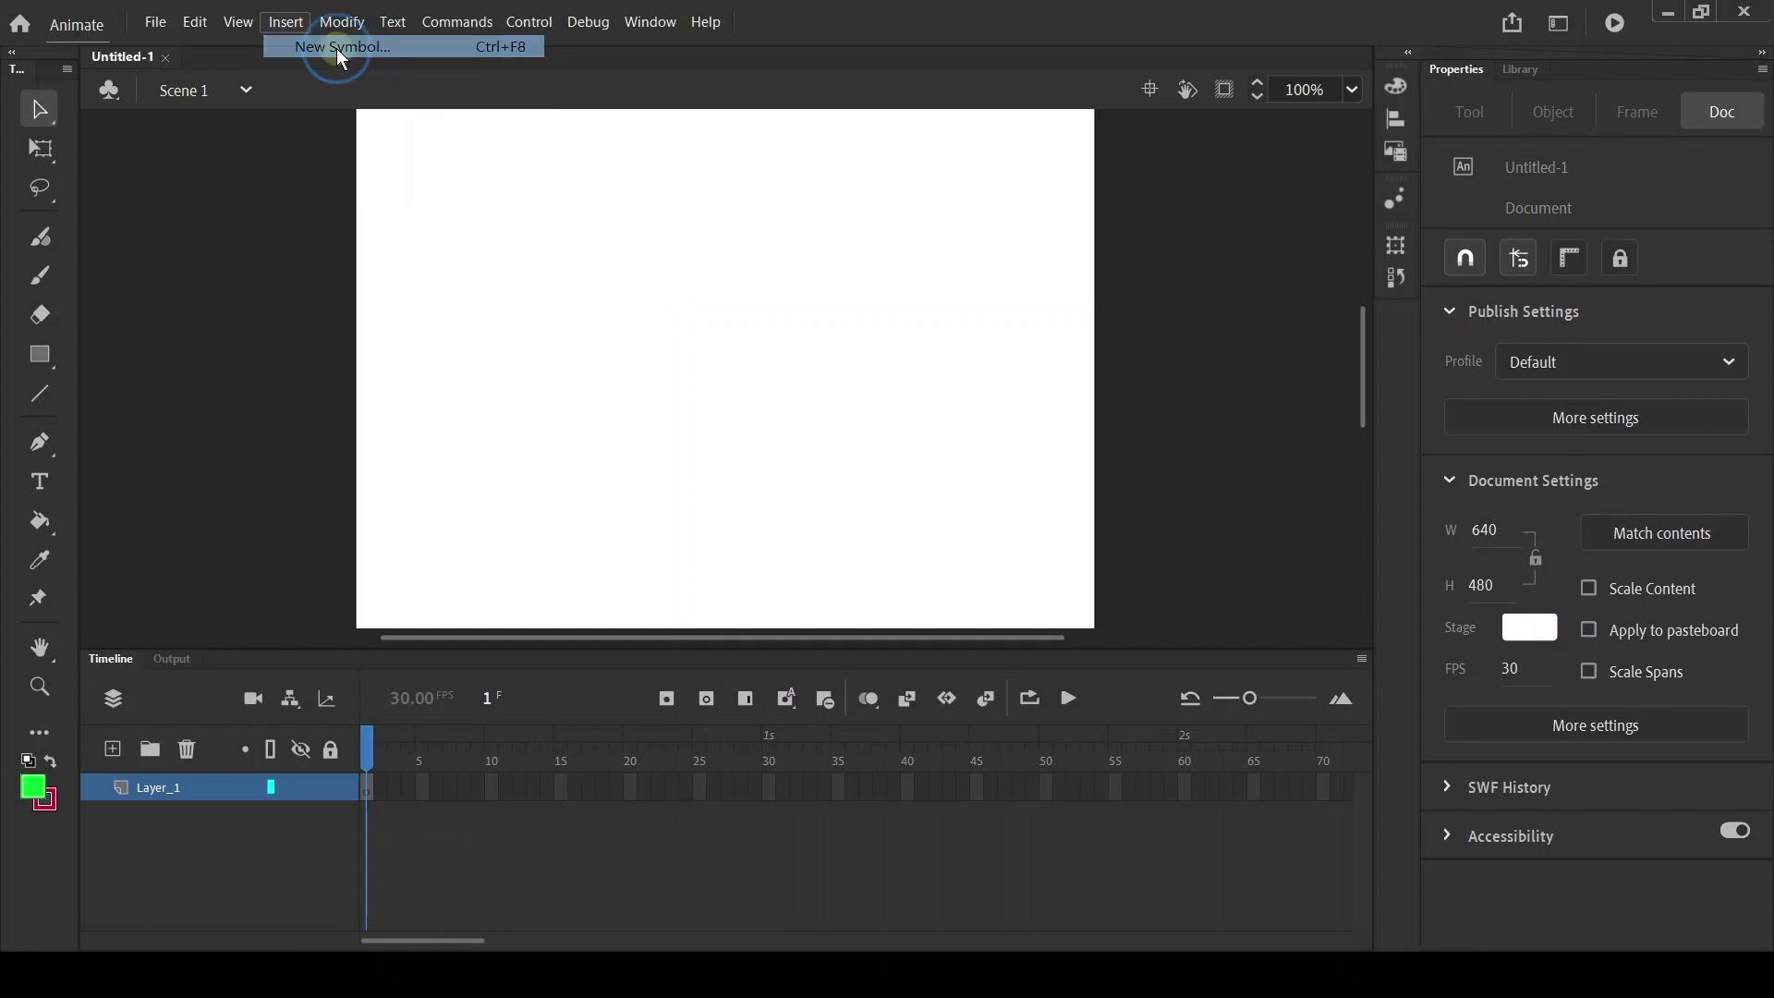
left_click(638, 339)
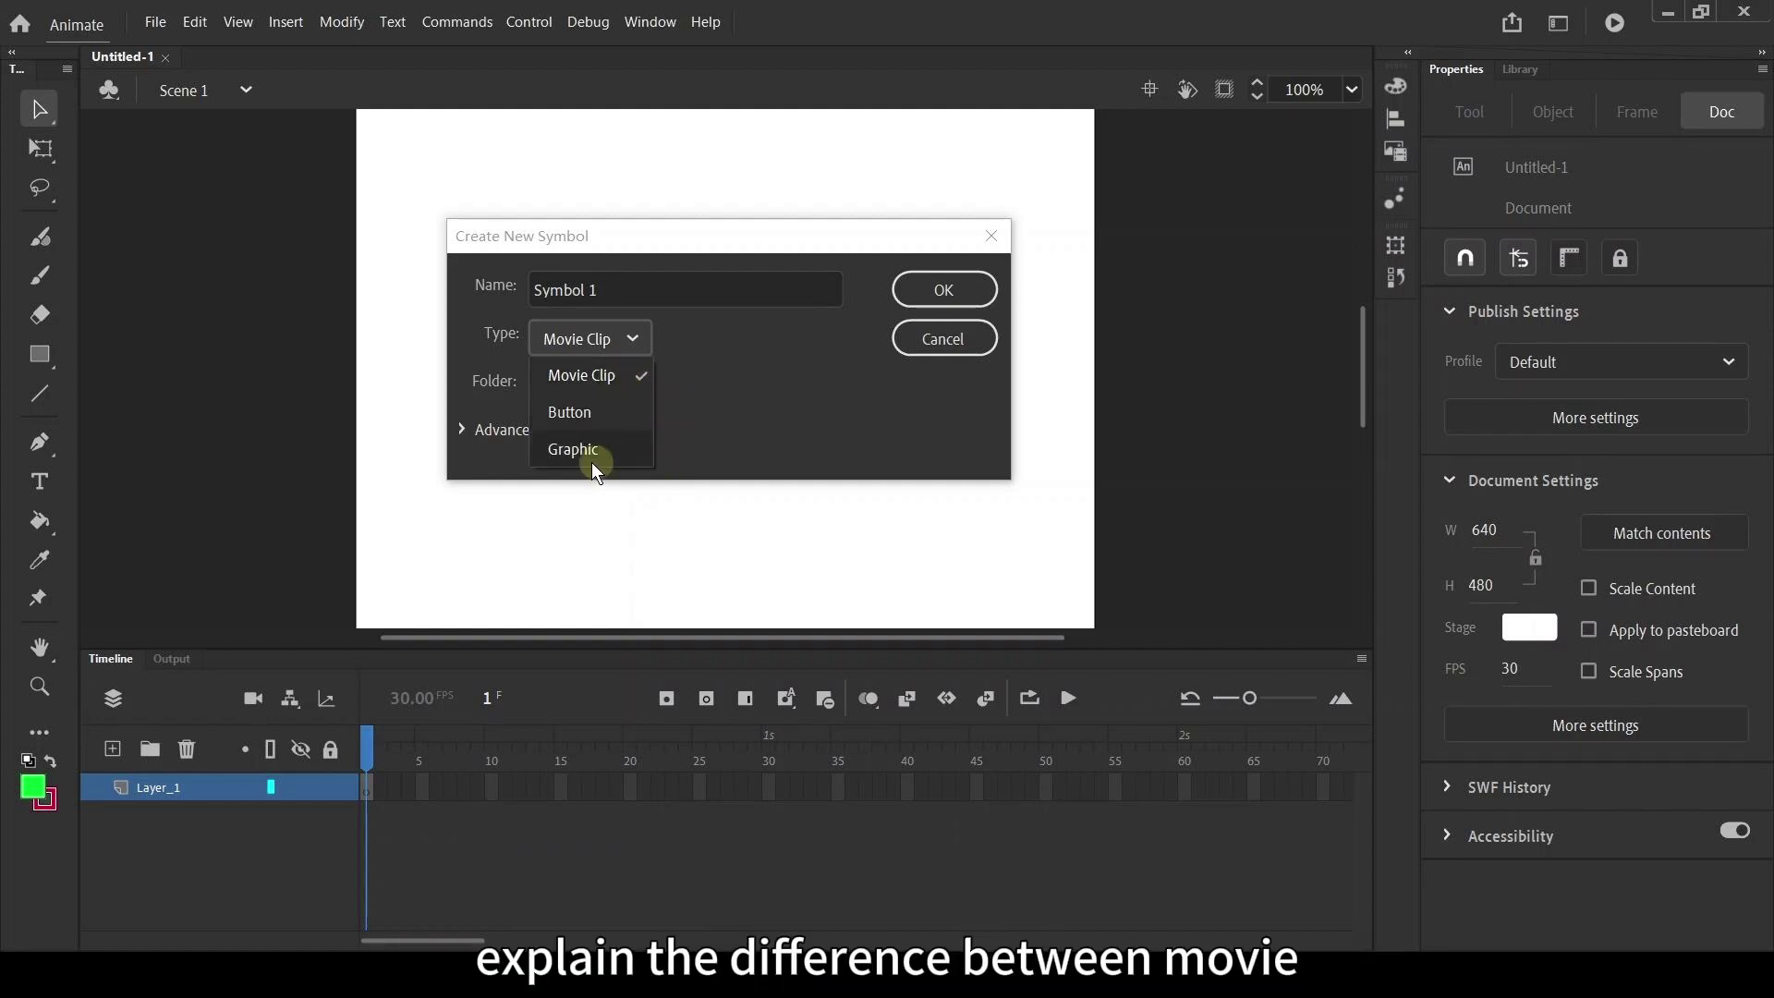
left_click(645, 377)
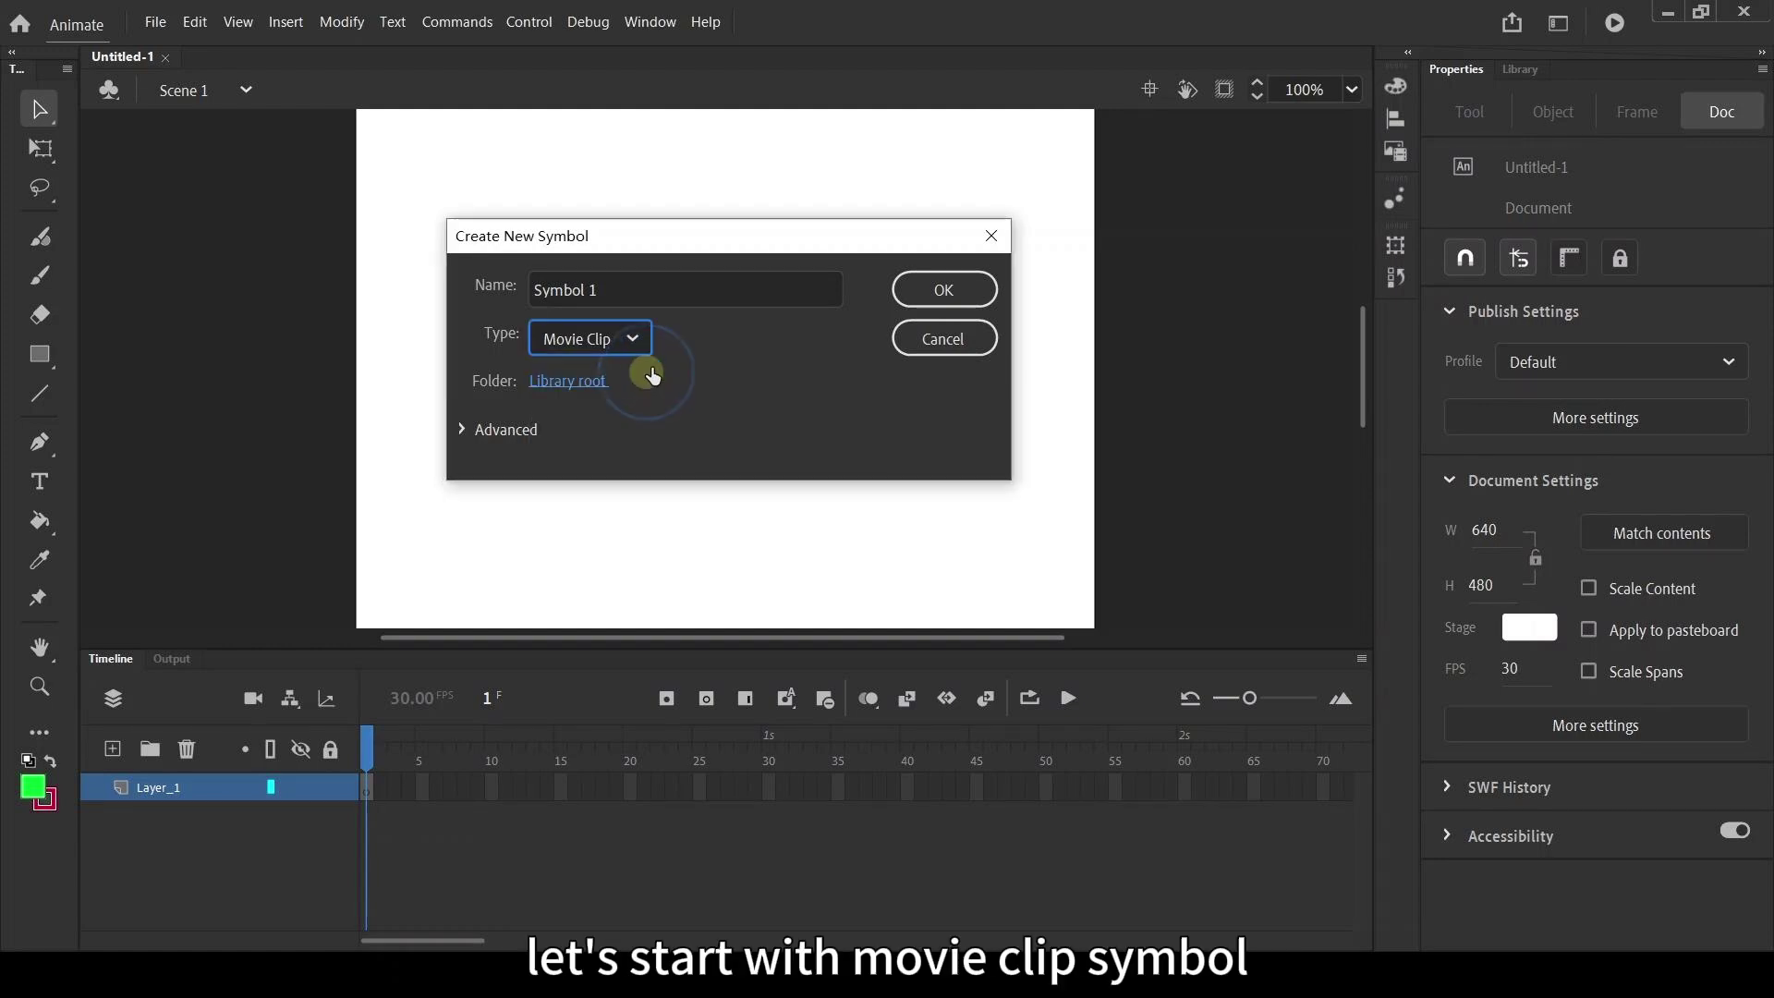
triple_click(641, 292)
type("1")
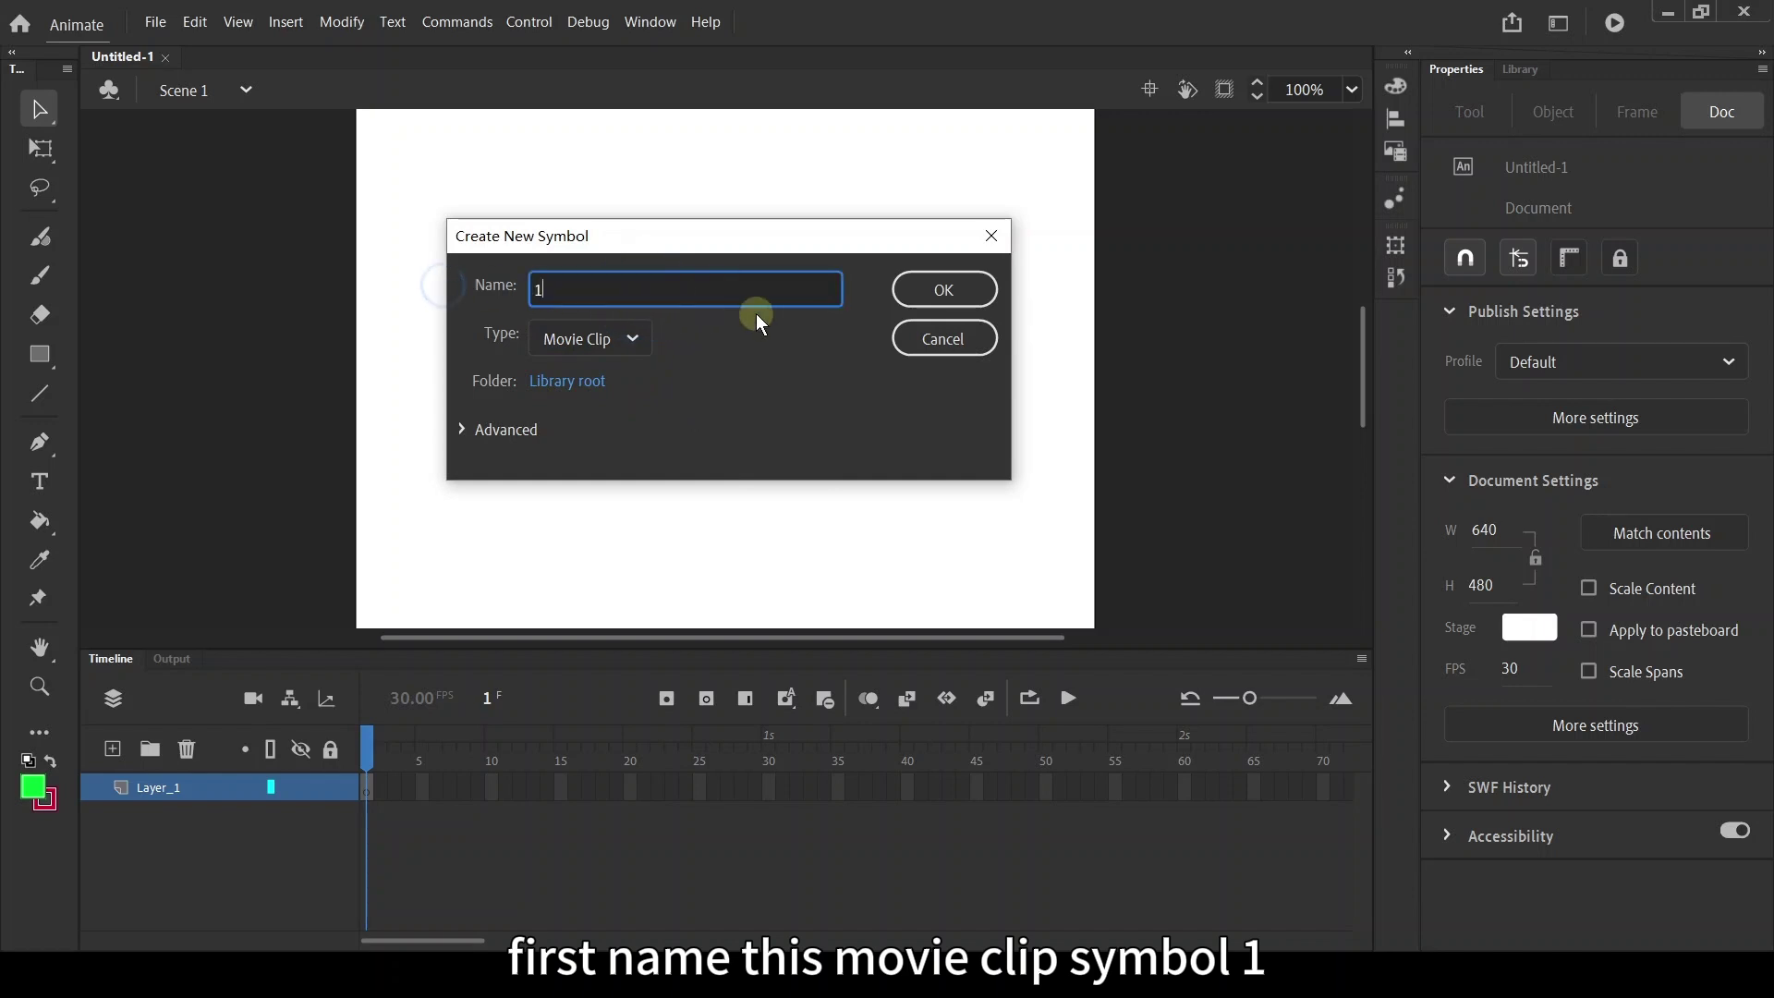
left_click(950, 292)
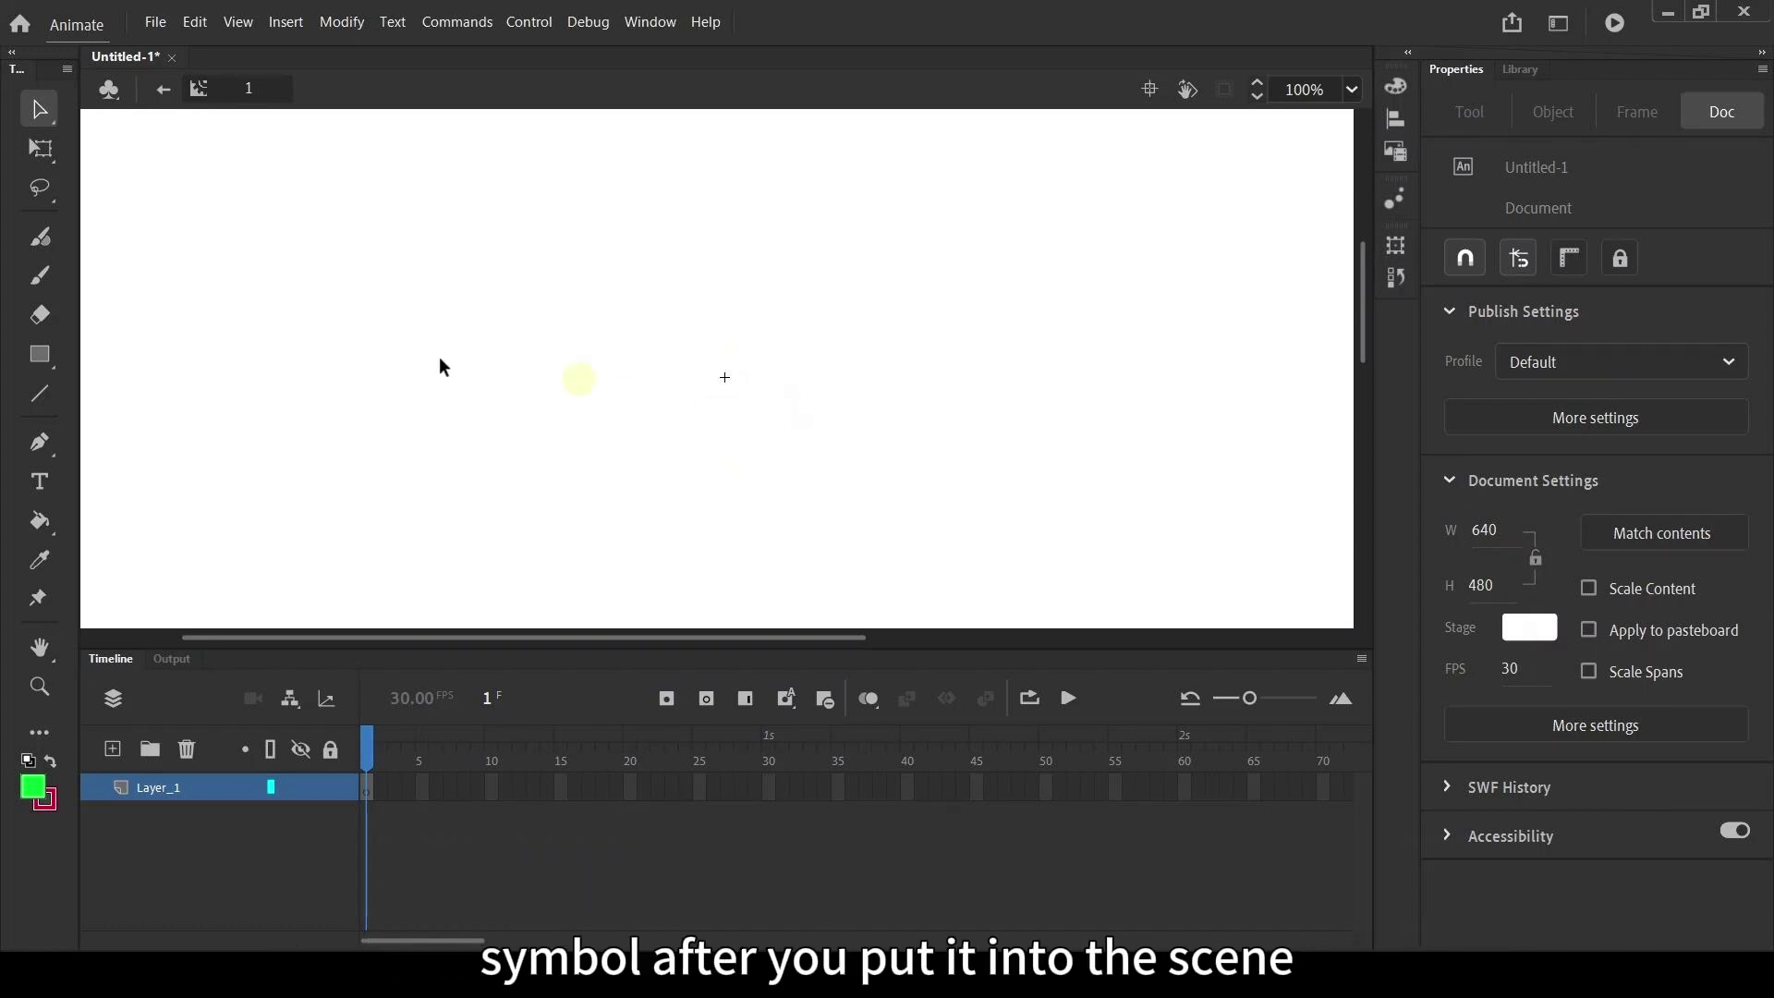
Draw a circle about 92 px in diameter with the Oval tool, below and well to the left of the registration point
left_click(41, 357)
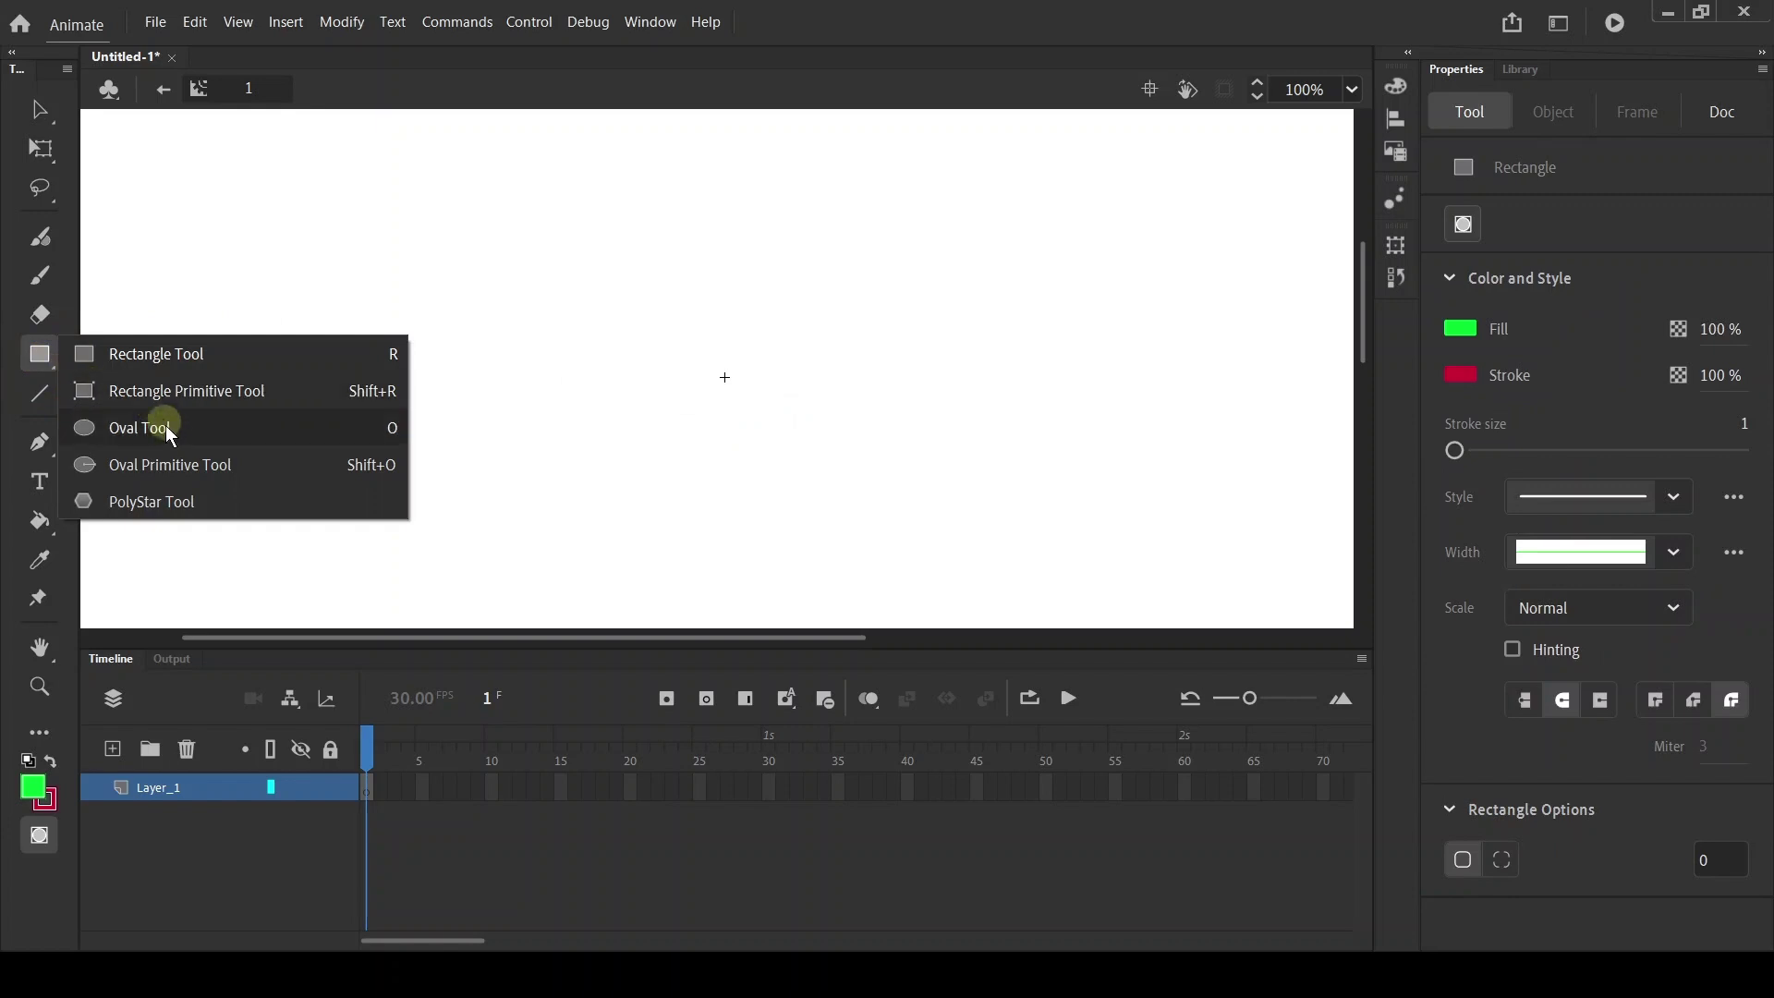
left_click(167, 427)
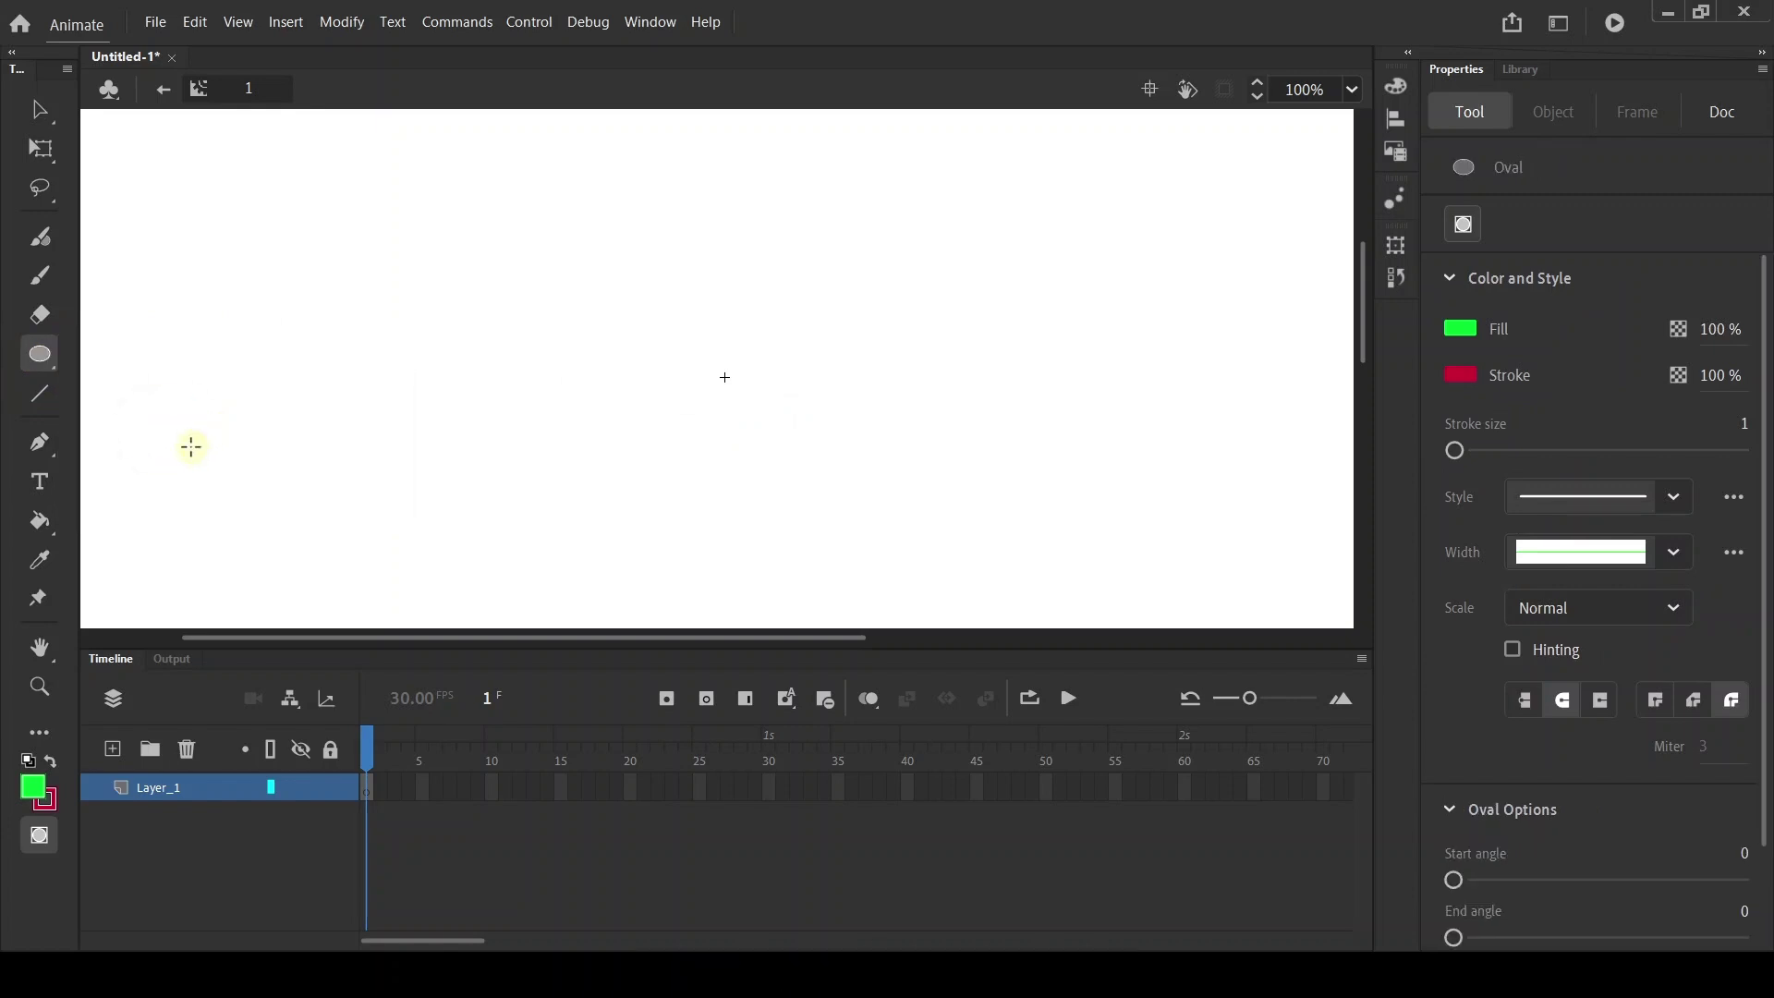
left_click_drag(189, 428, 291, 536)
Remove the circle's stroke and fill it with the white-to-black radial gradient swatch
left_click(40, 109)
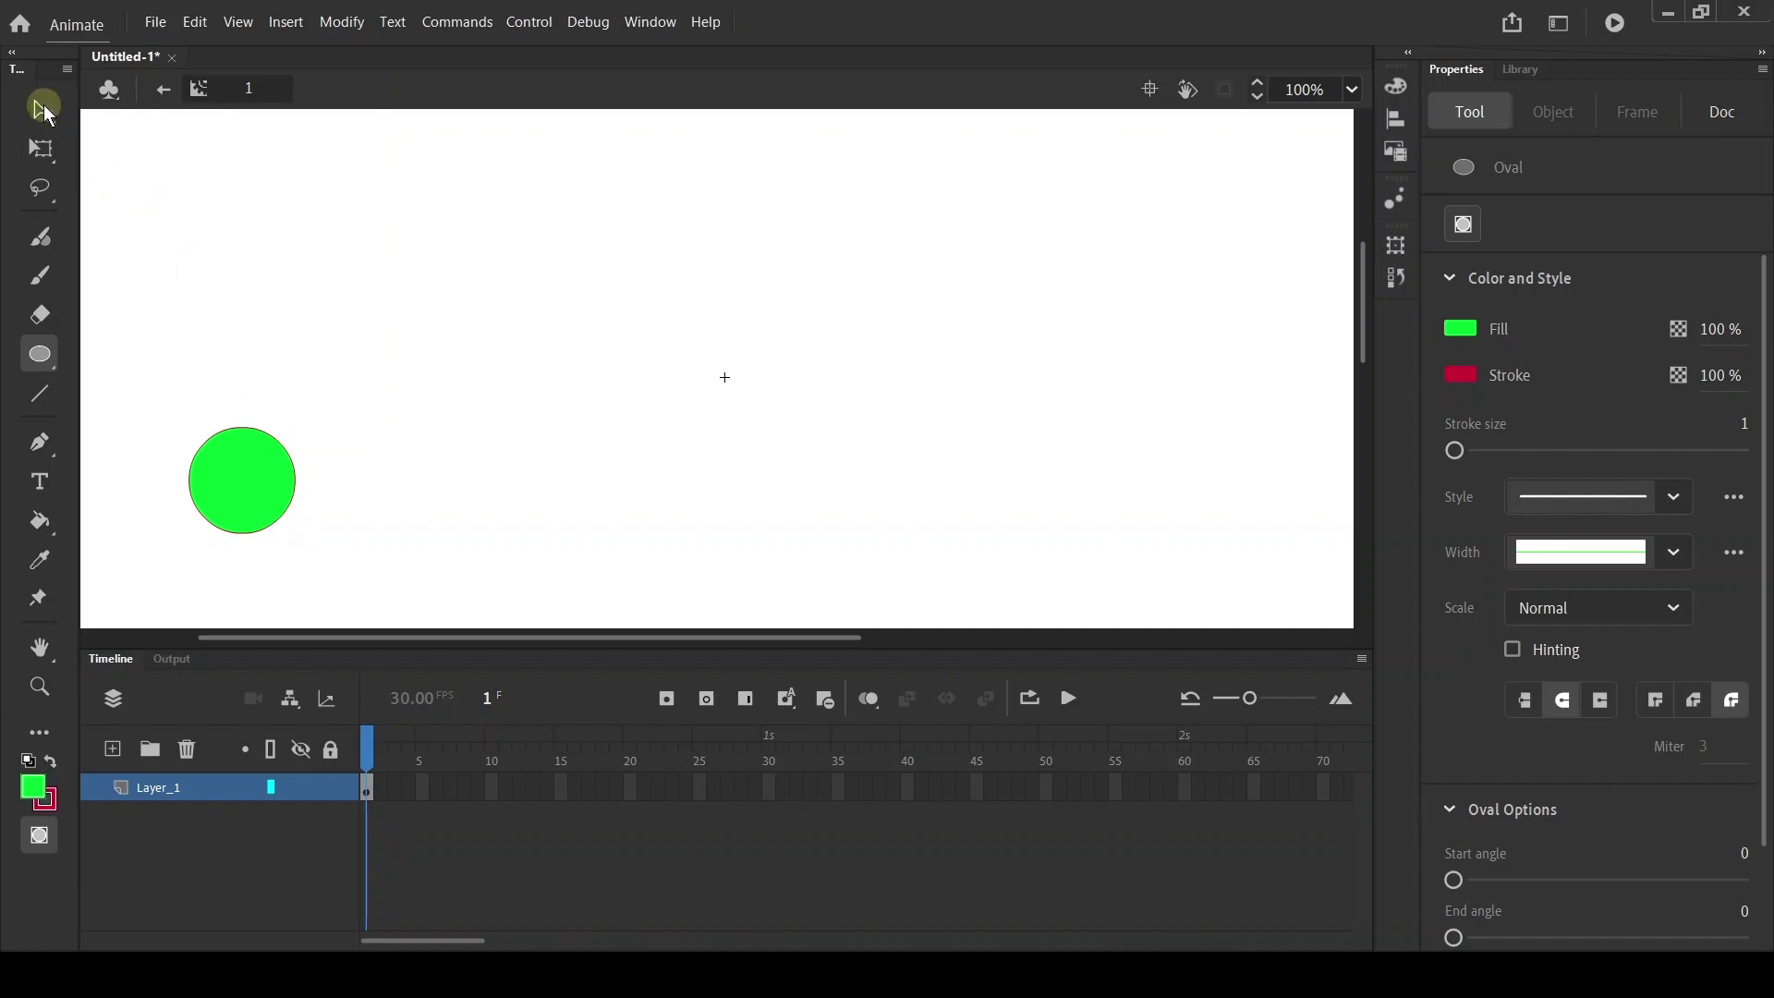
left_click(261, 471)
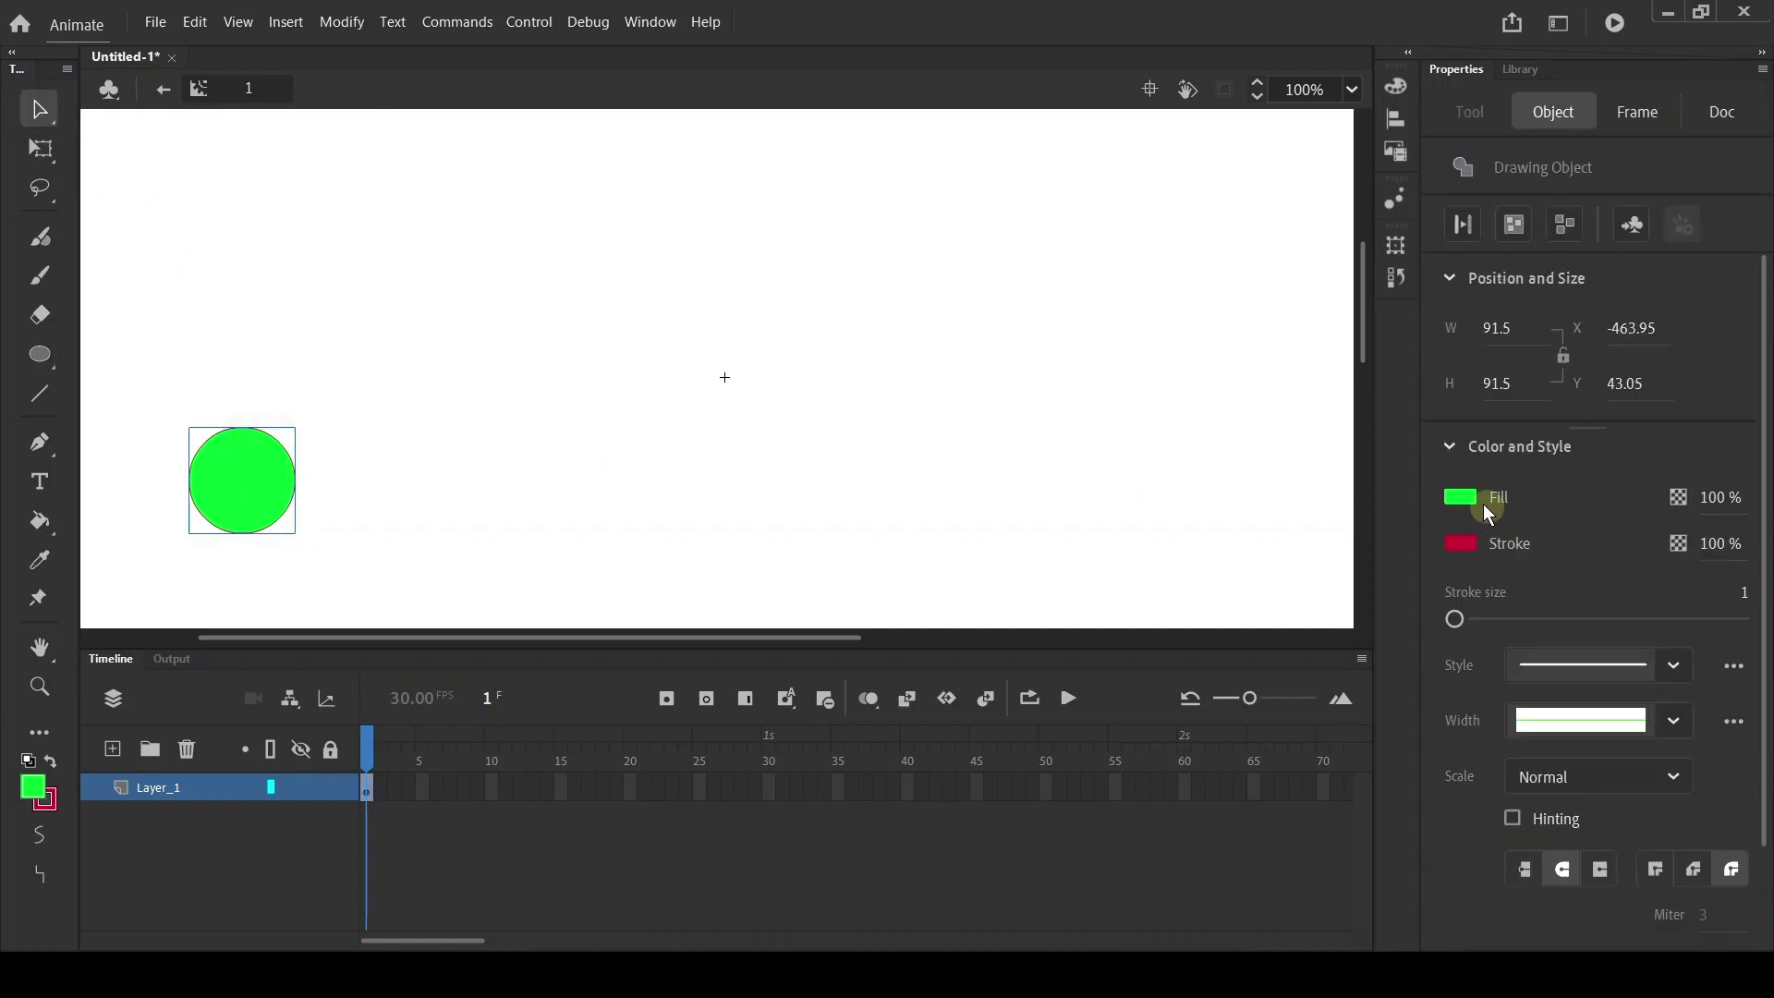
left_click(1460, 546)
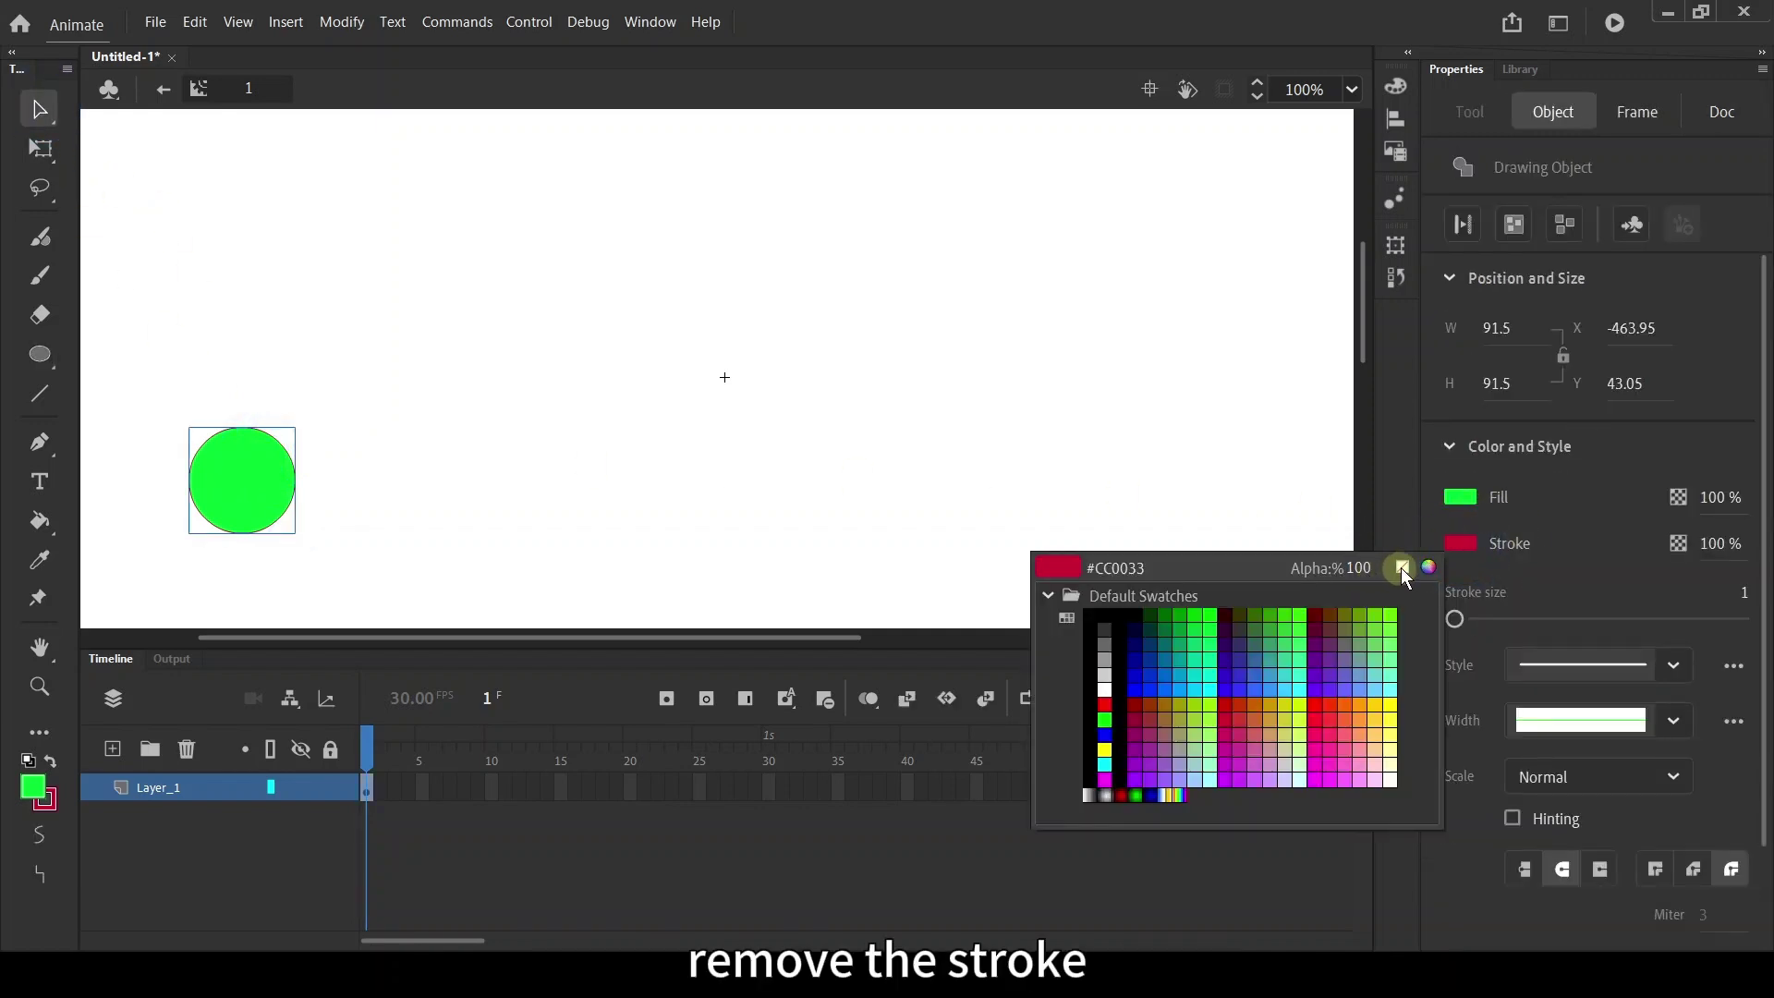
left_click(1404, 568)
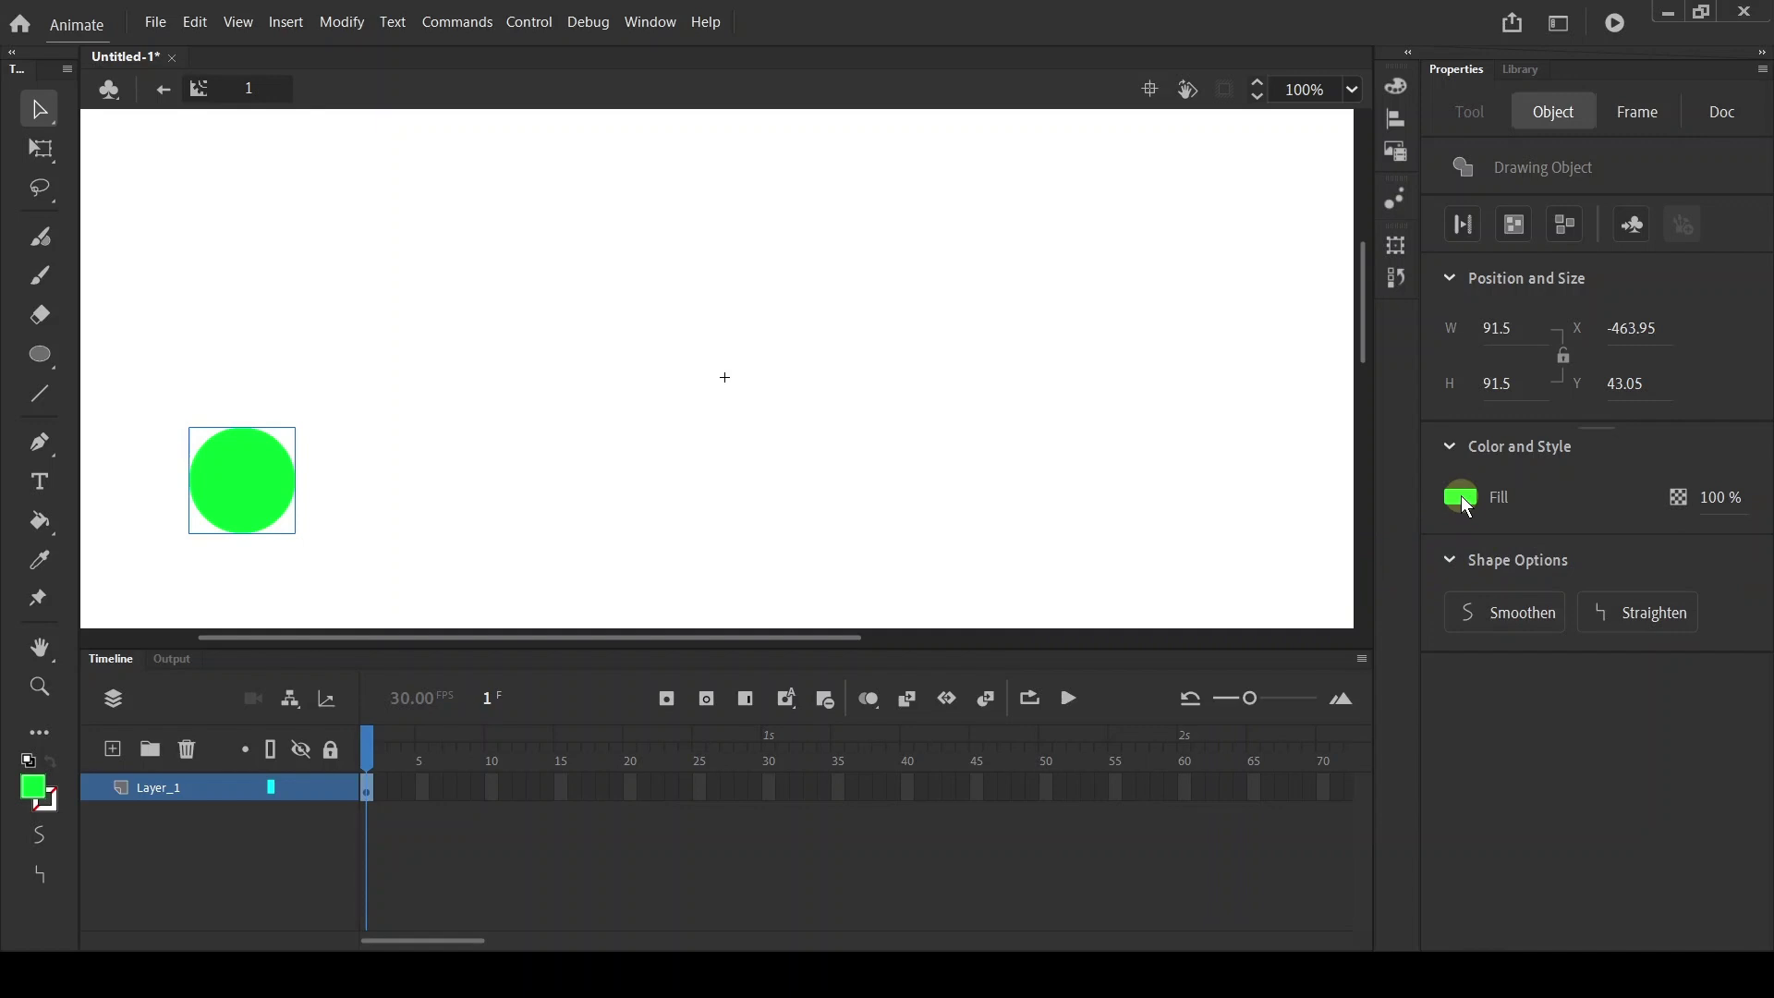
left_click(1462, 499)
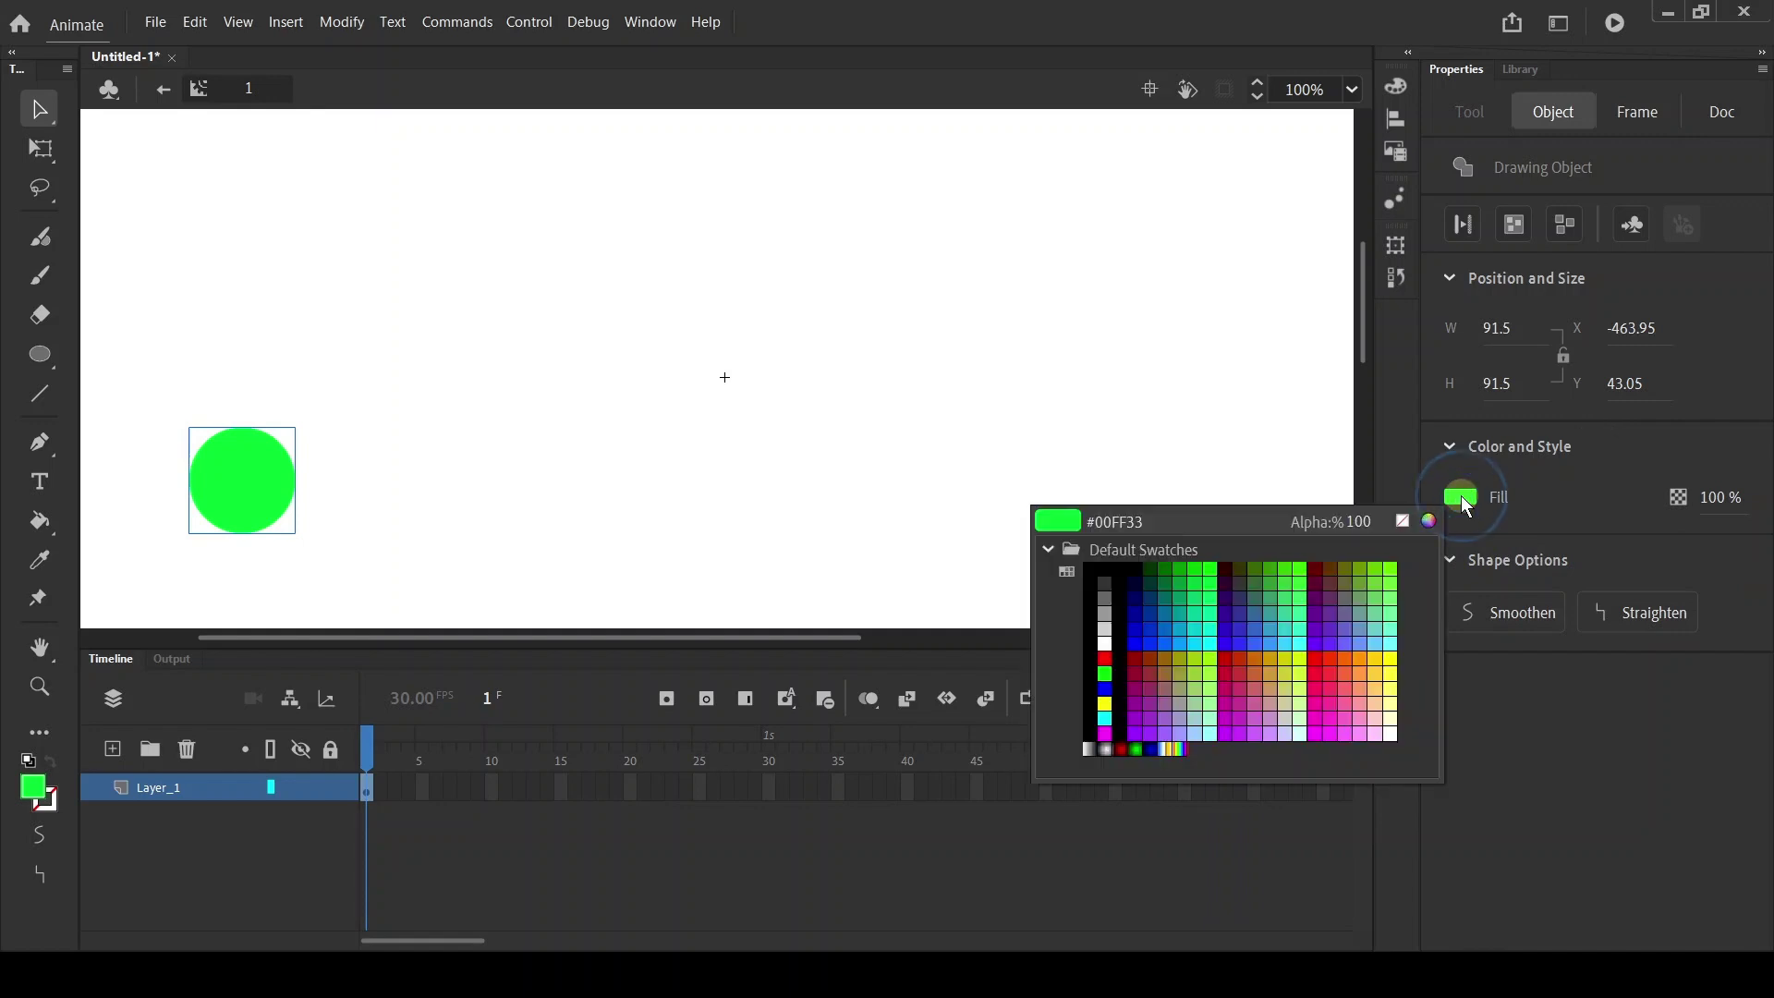
left_click(1108, 749)
Reposition the sphere so it sits level with the registration point, on its left side
left_click_drag(210, 480, 211, 501)
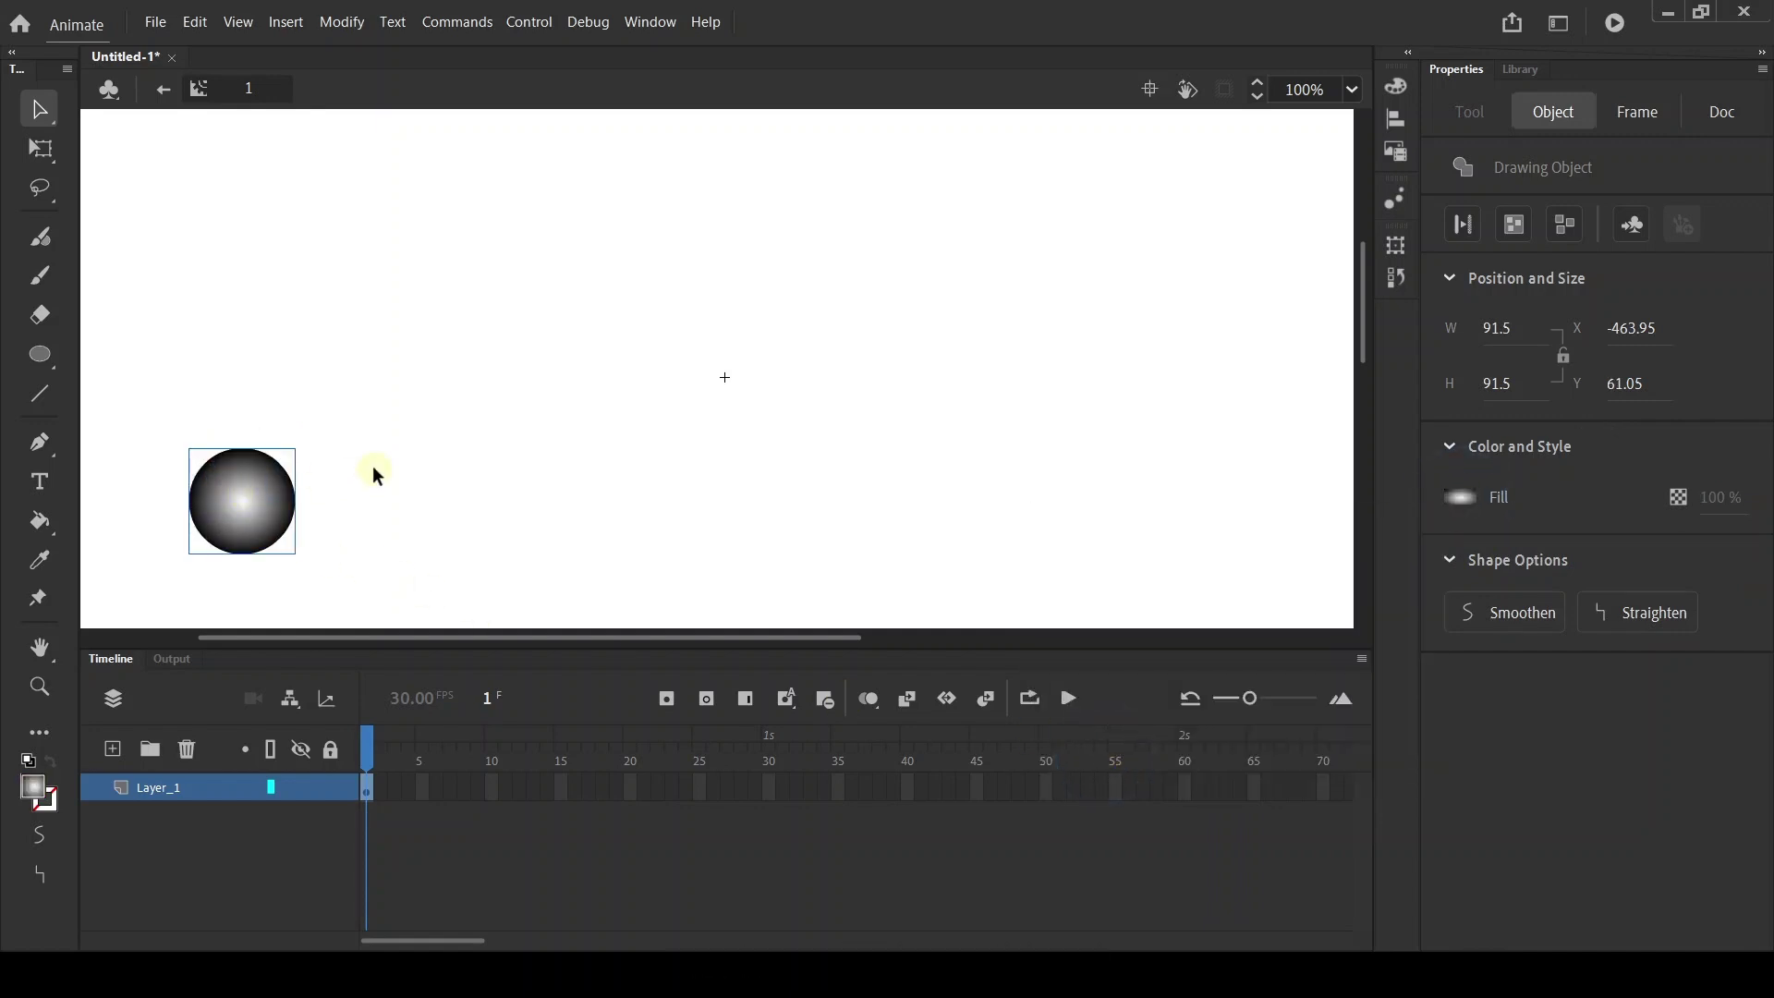
left_click(384, 404)
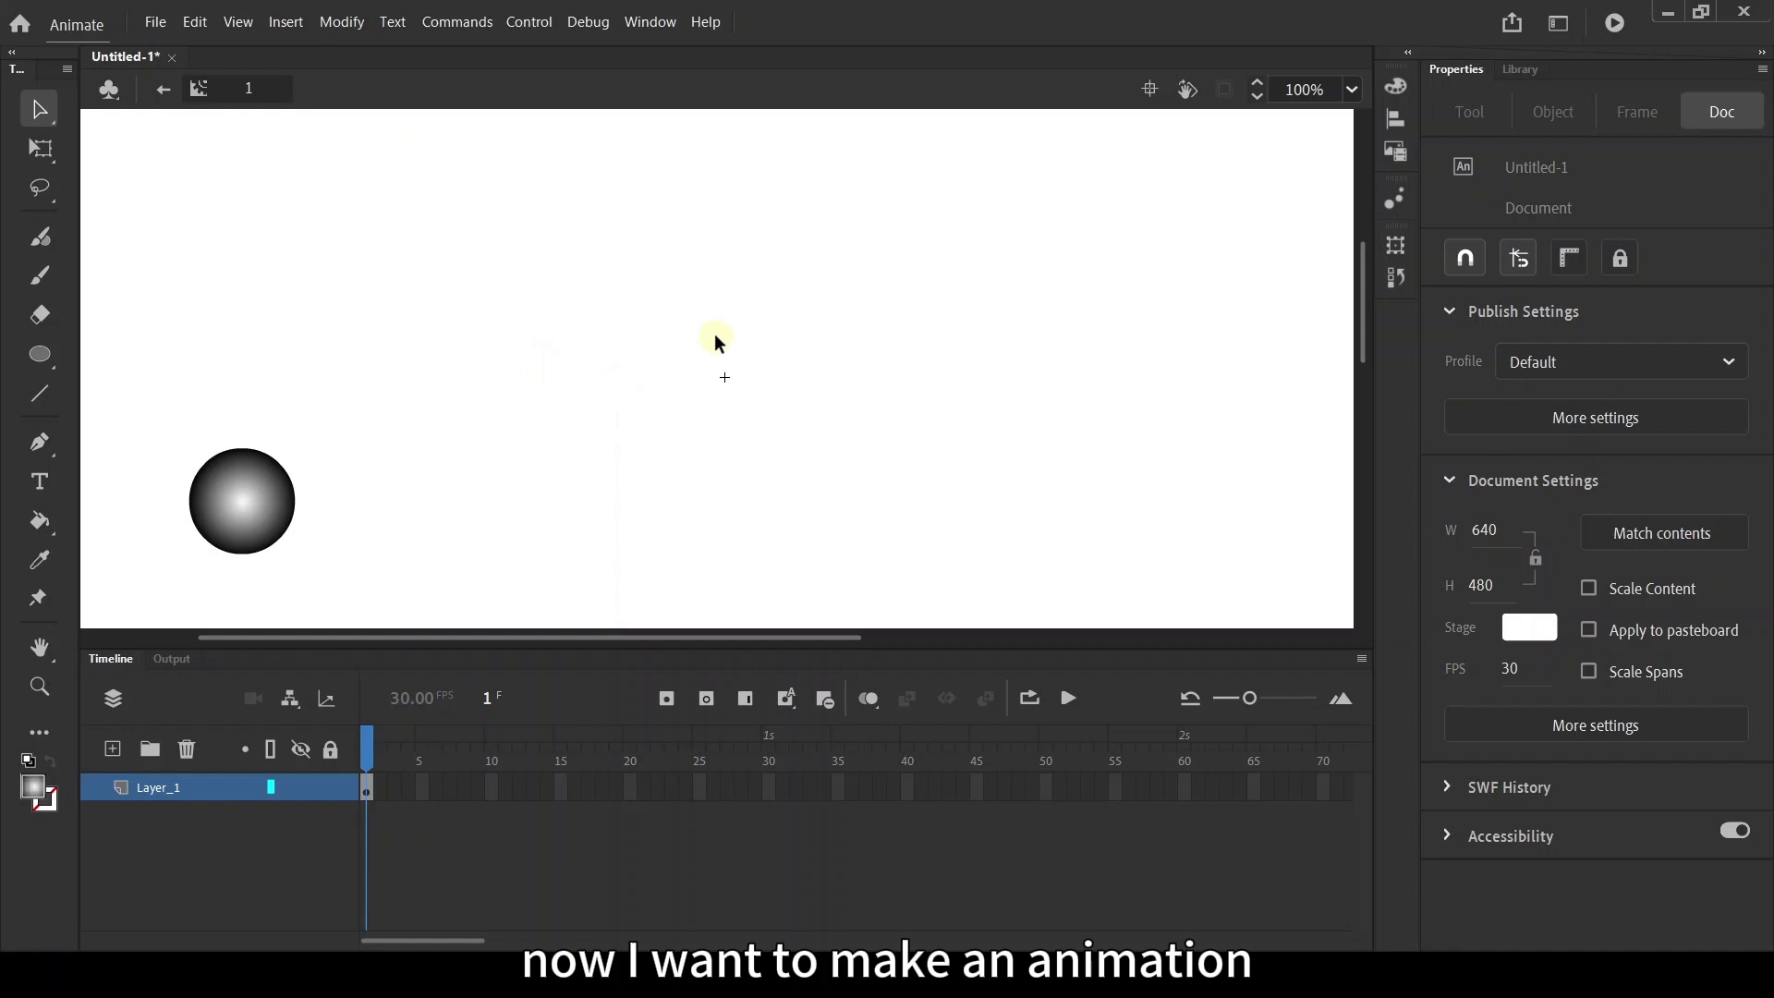
left_click_drag(267, 489, 403, 366)
left_click(452, 438)
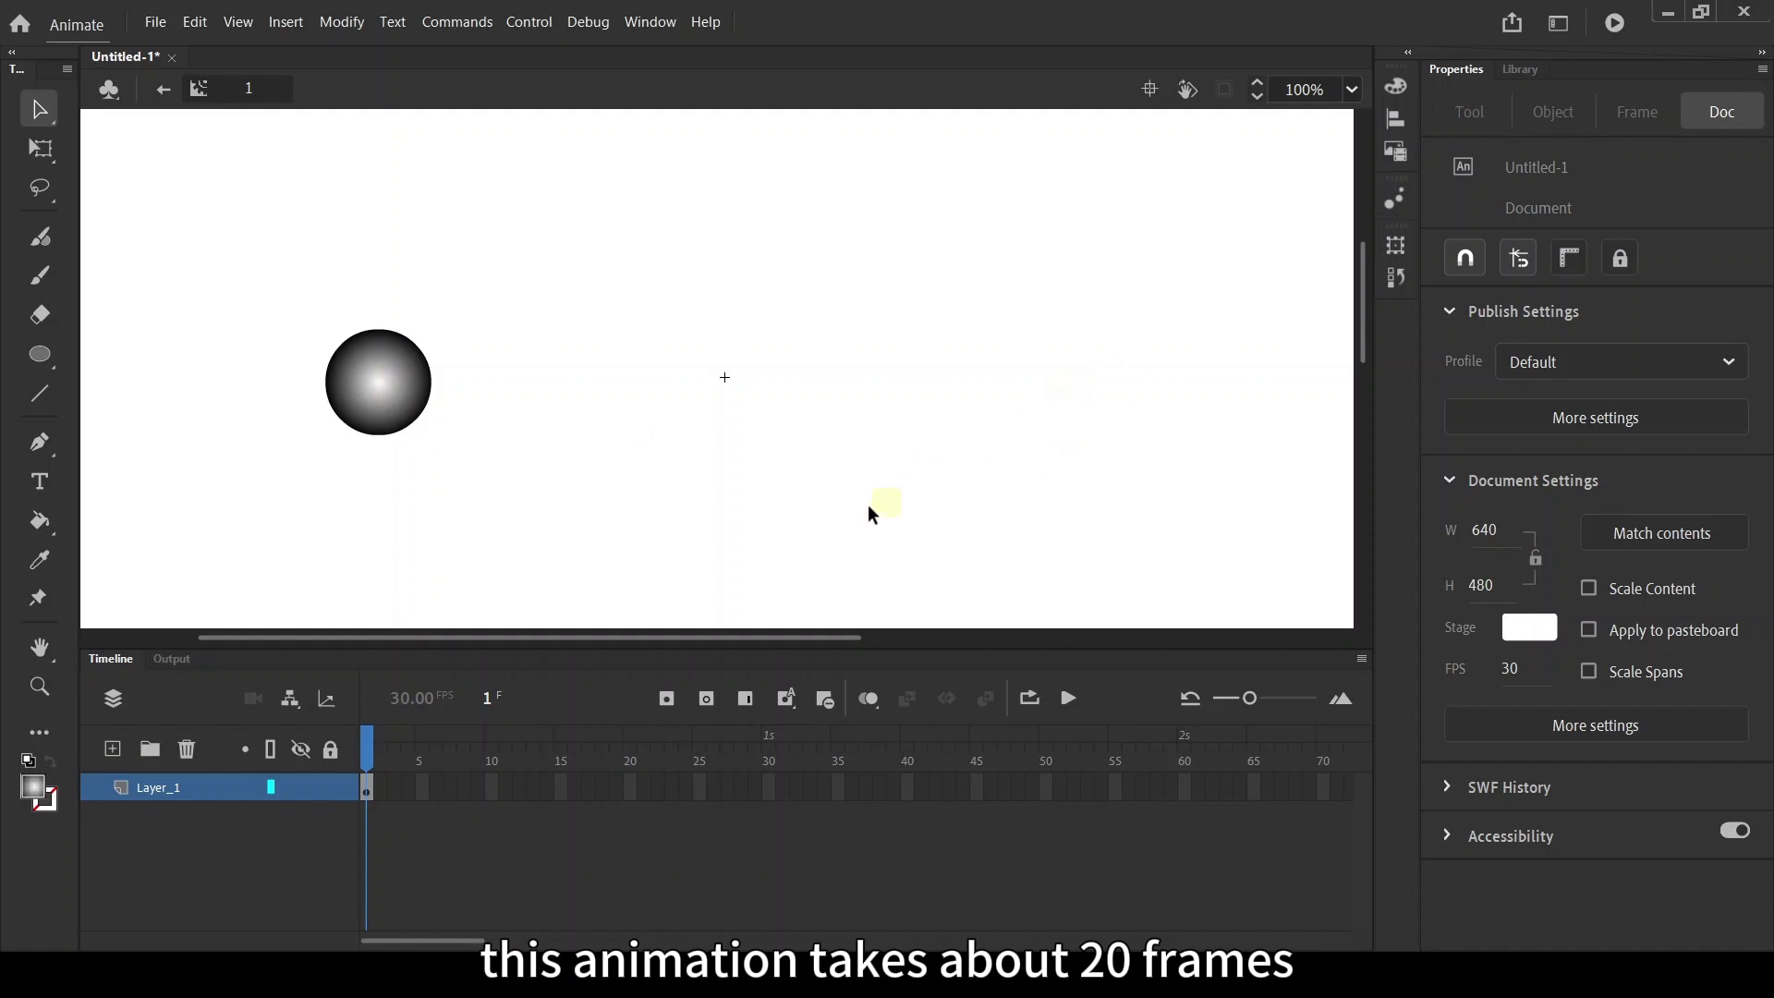
Insert a keyframe at frame 20 and move the sphere there horizontally to the right, to about X 206
right_click(630, 792)
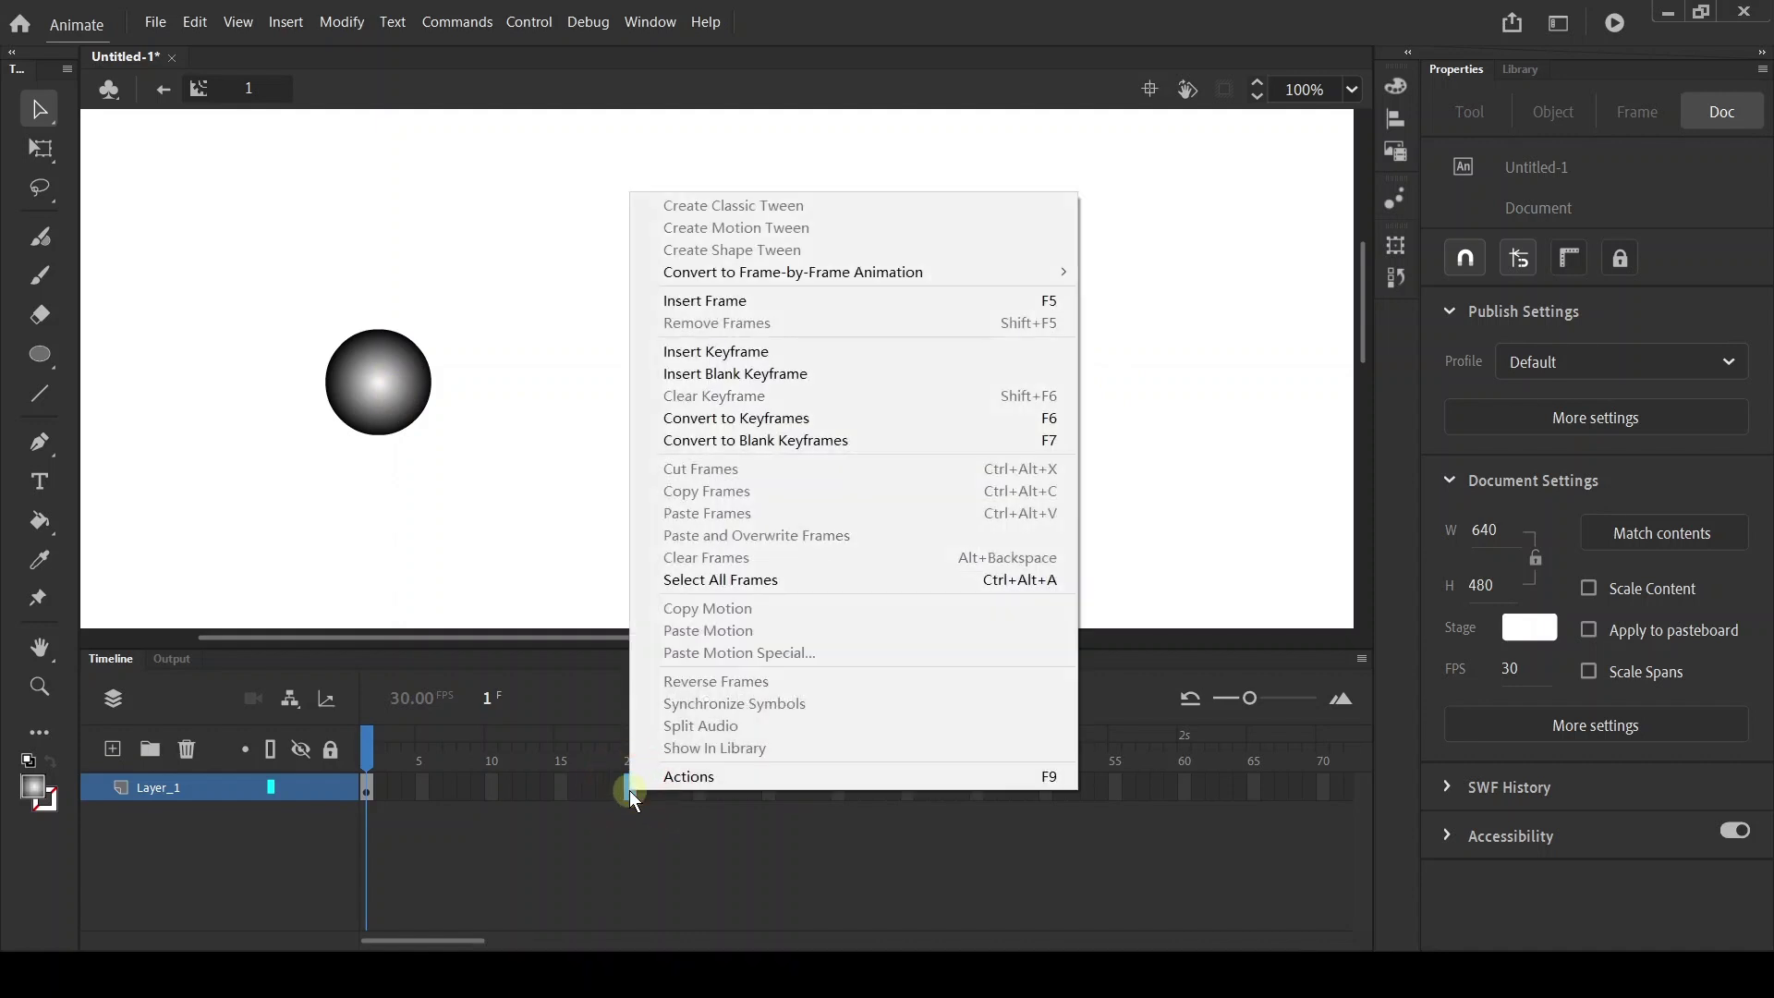
left_click(782, 357)
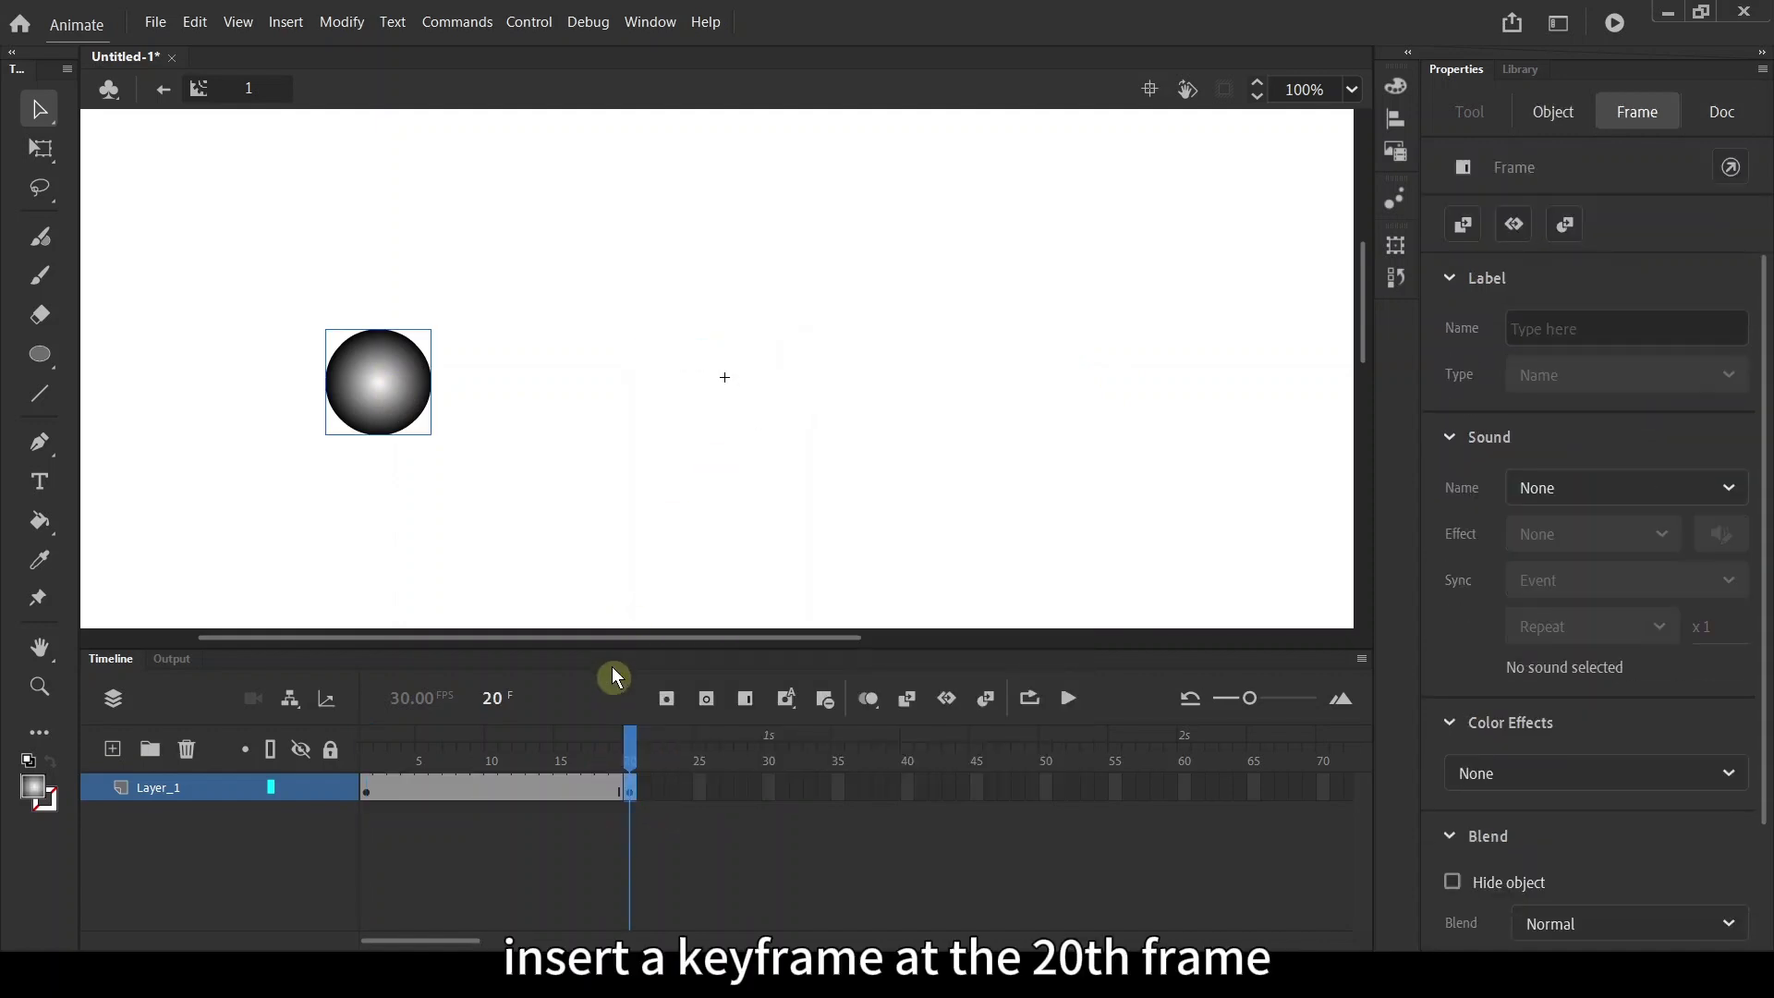
left_click_drag(395, 379, 1032, 379)
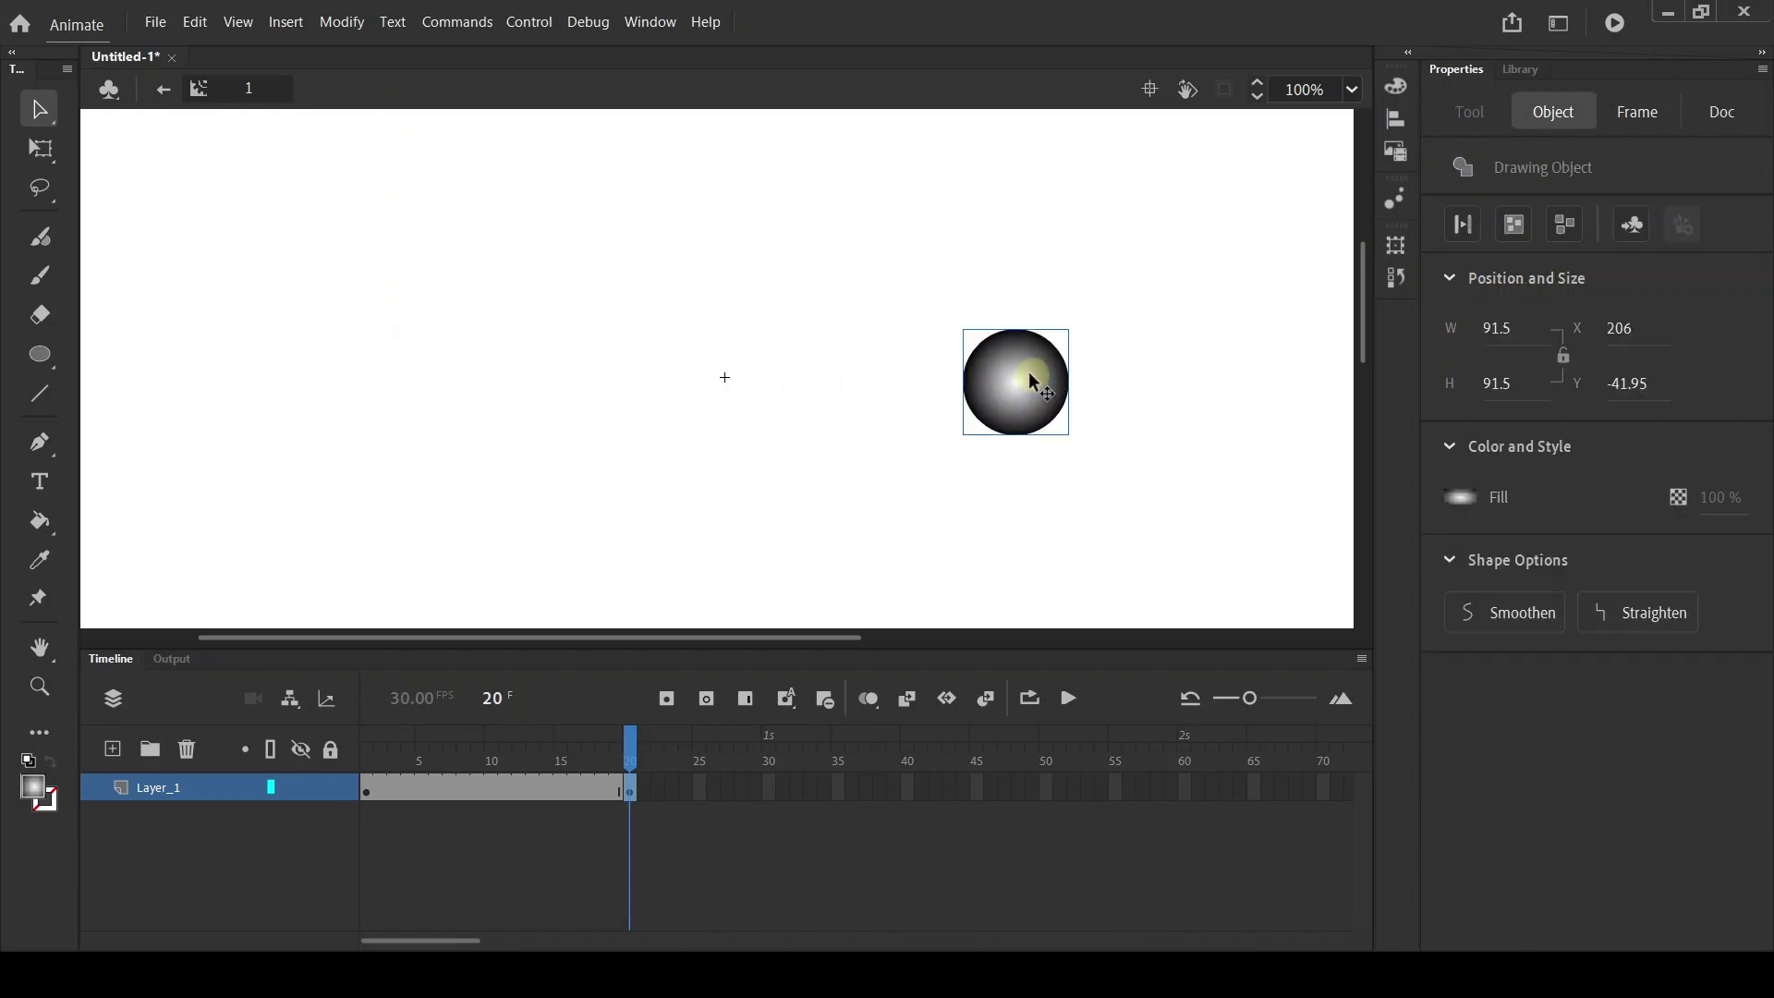
Create a classic tween between frames 1 and 20, converting the content to symbols, and scrub the playhead to frame 20 to check the motion
right_click(493, 792)
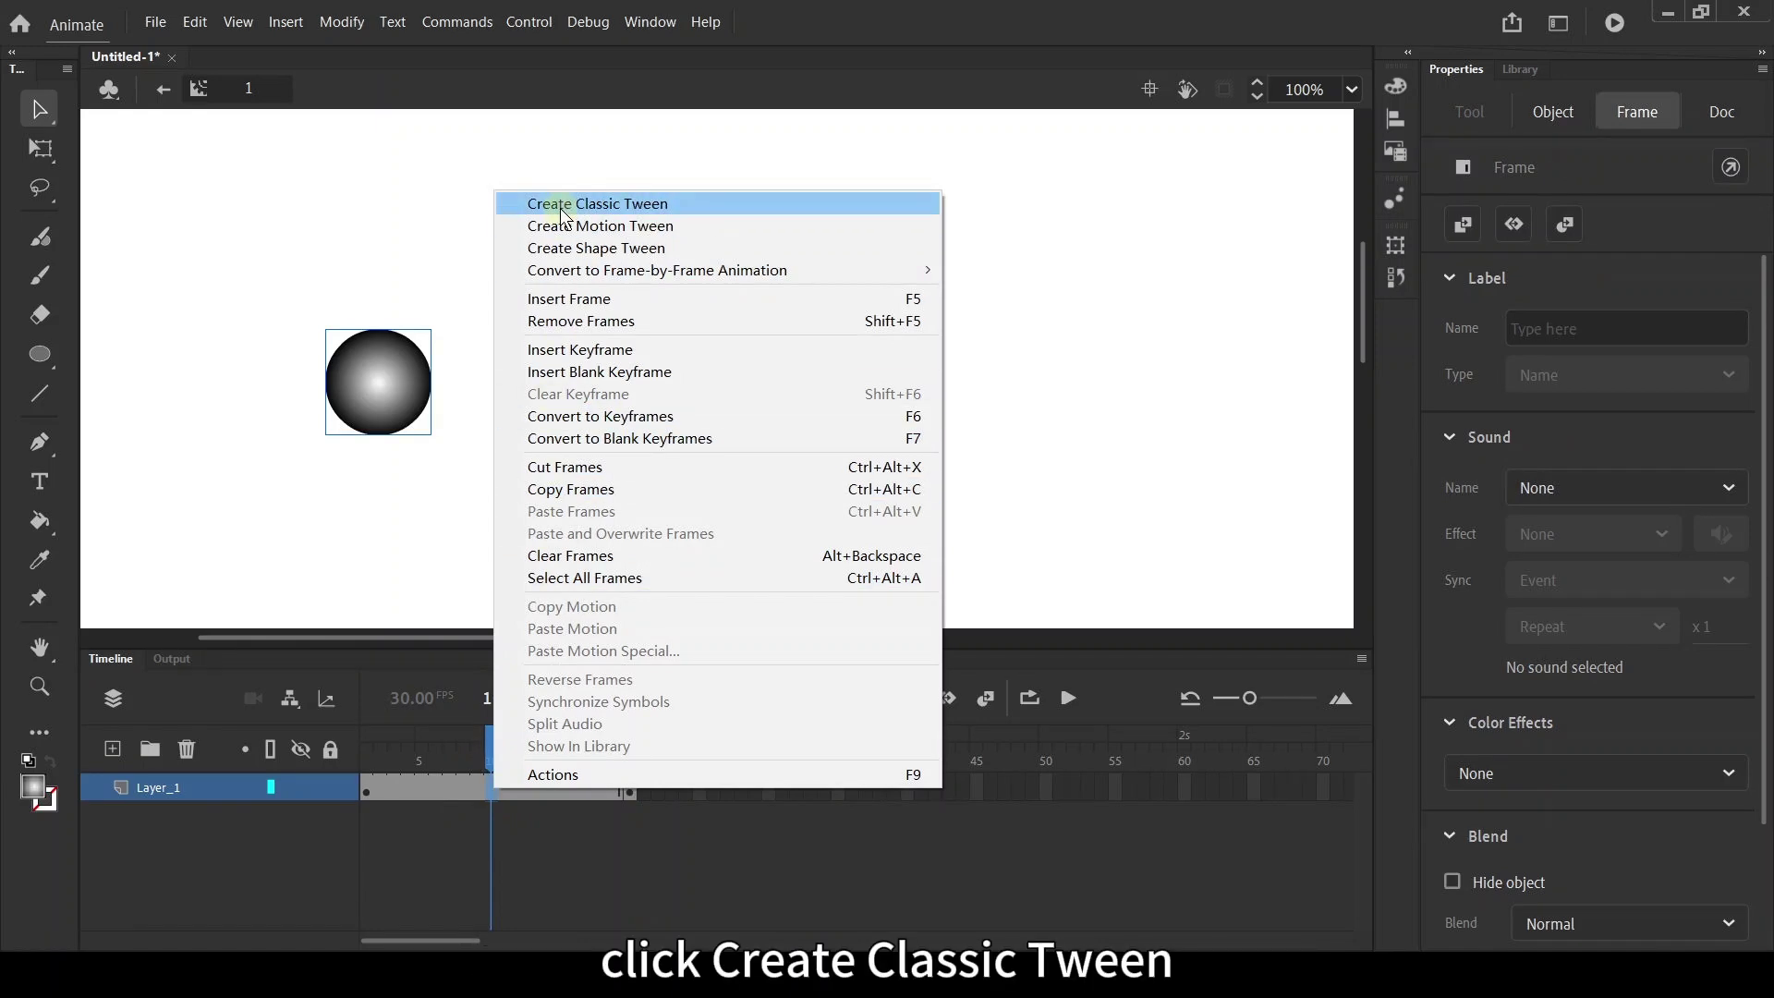
left_click(566, 205)
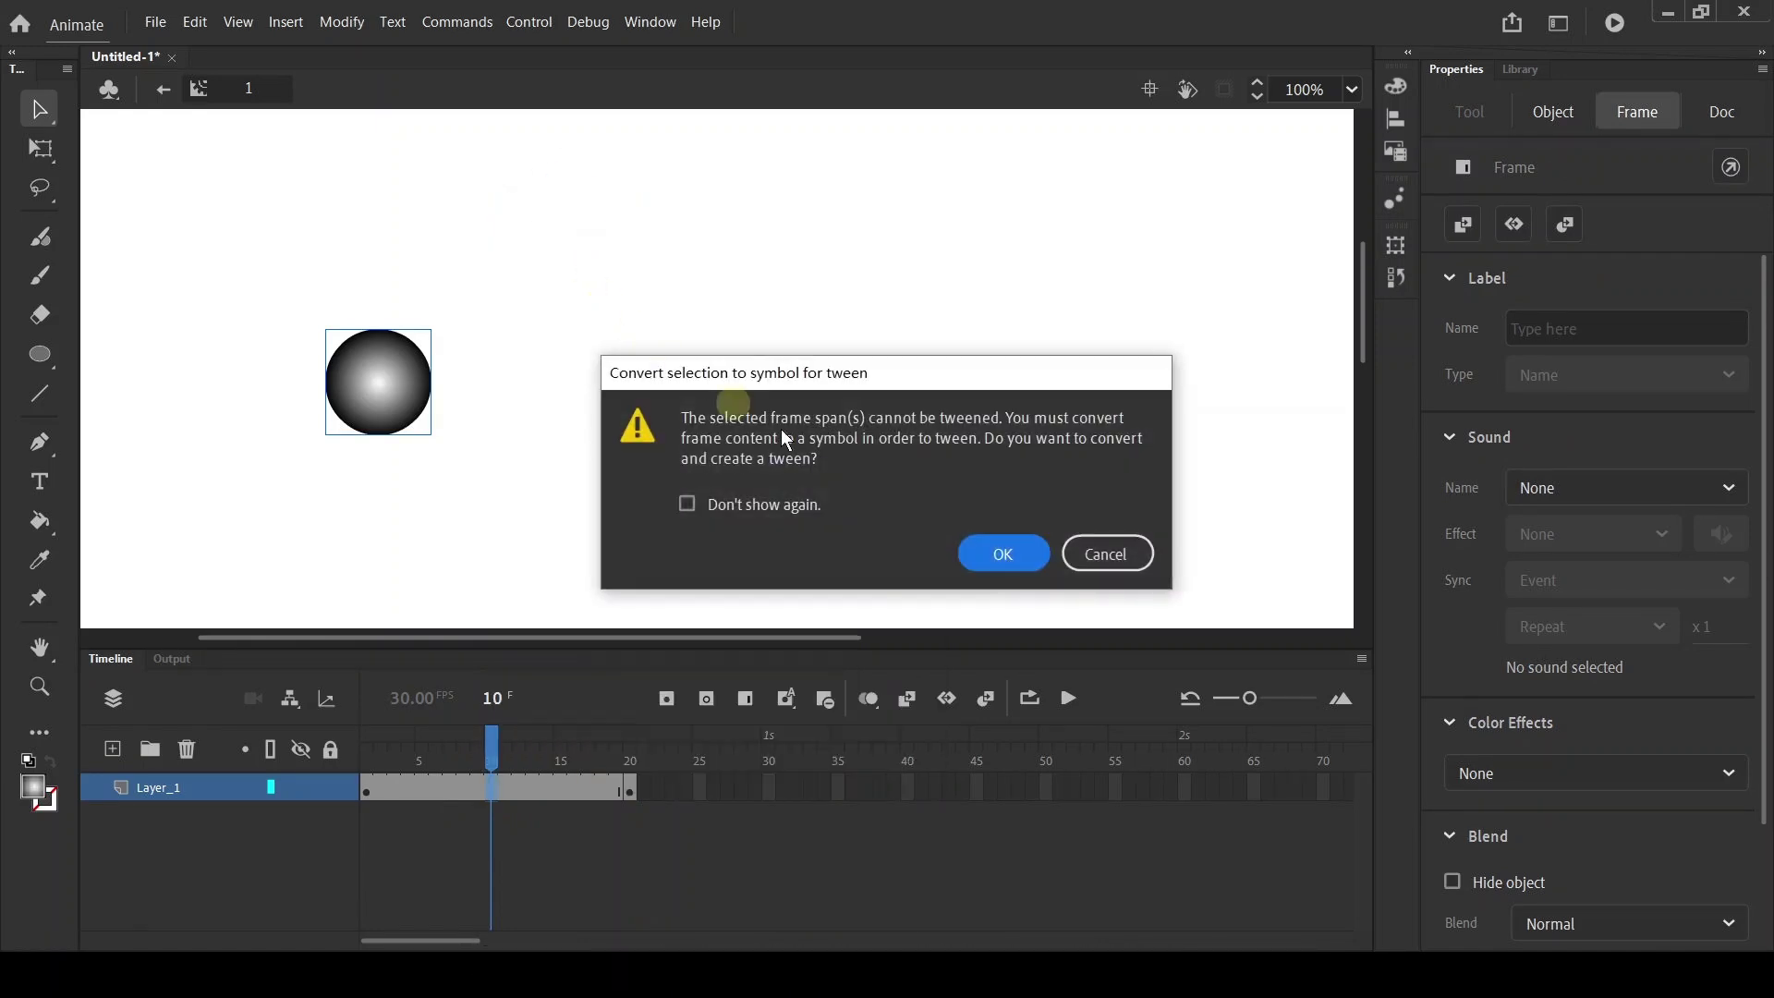
left_click(1007, 560)
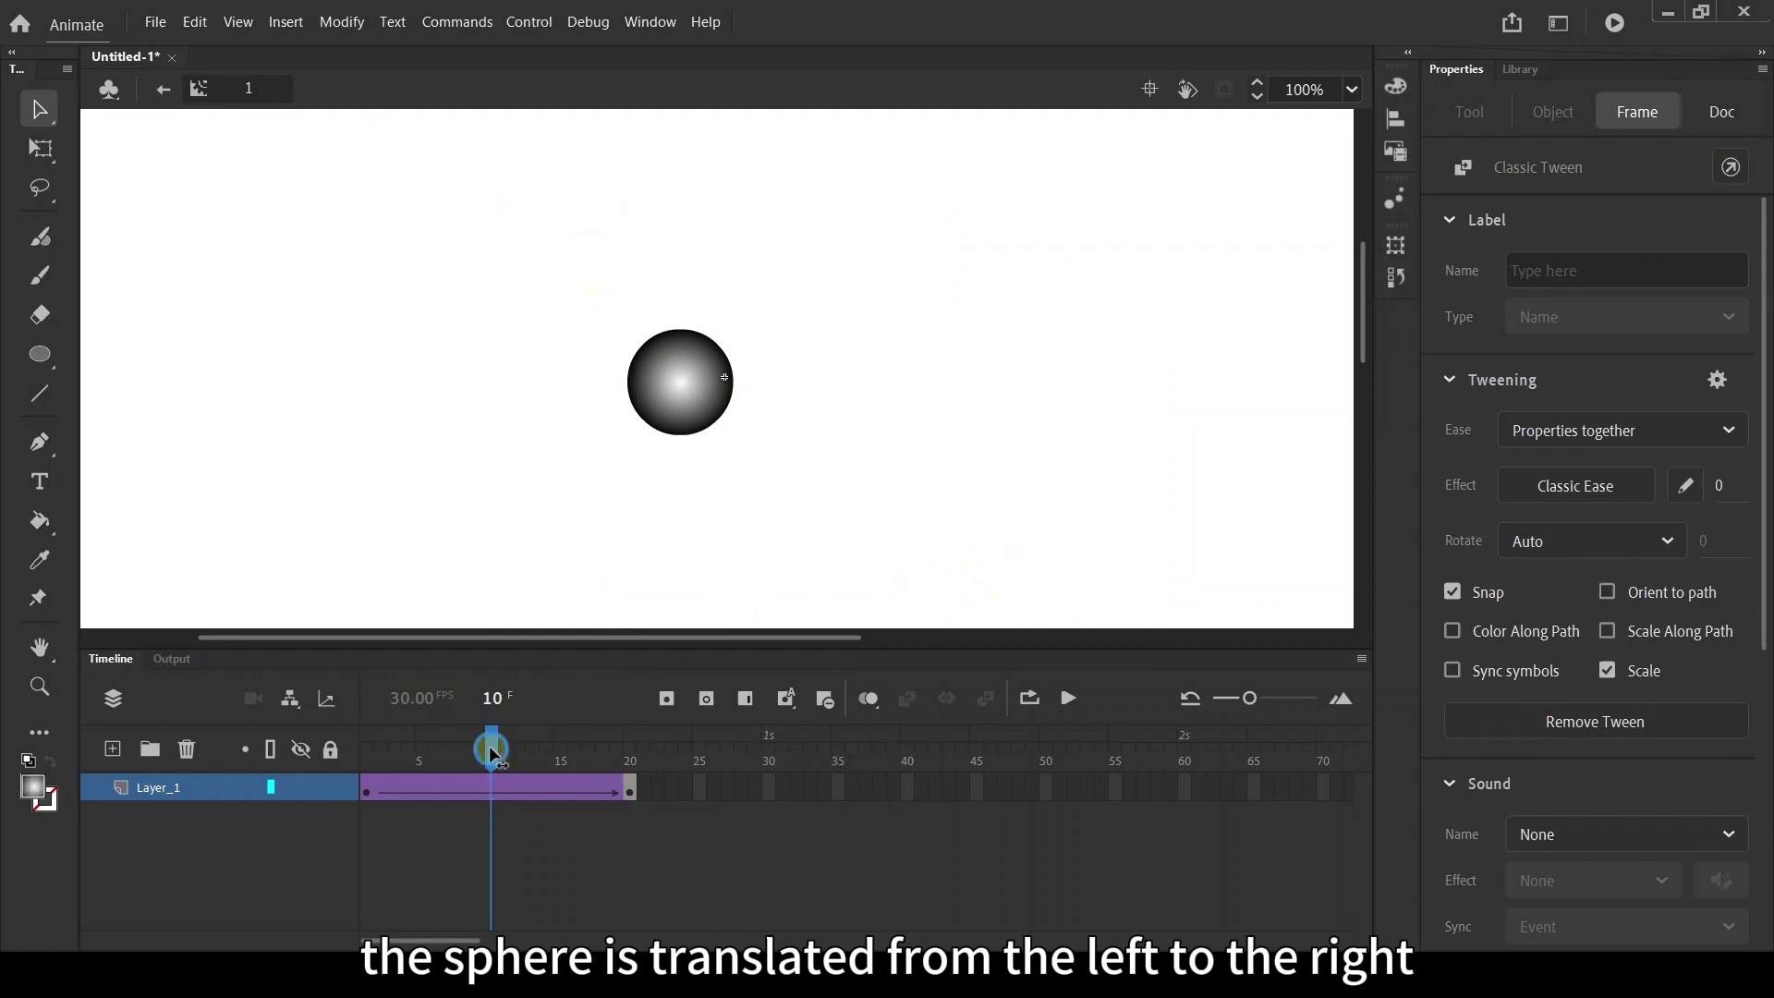
left_click_drag(490, 745, 637, 749)
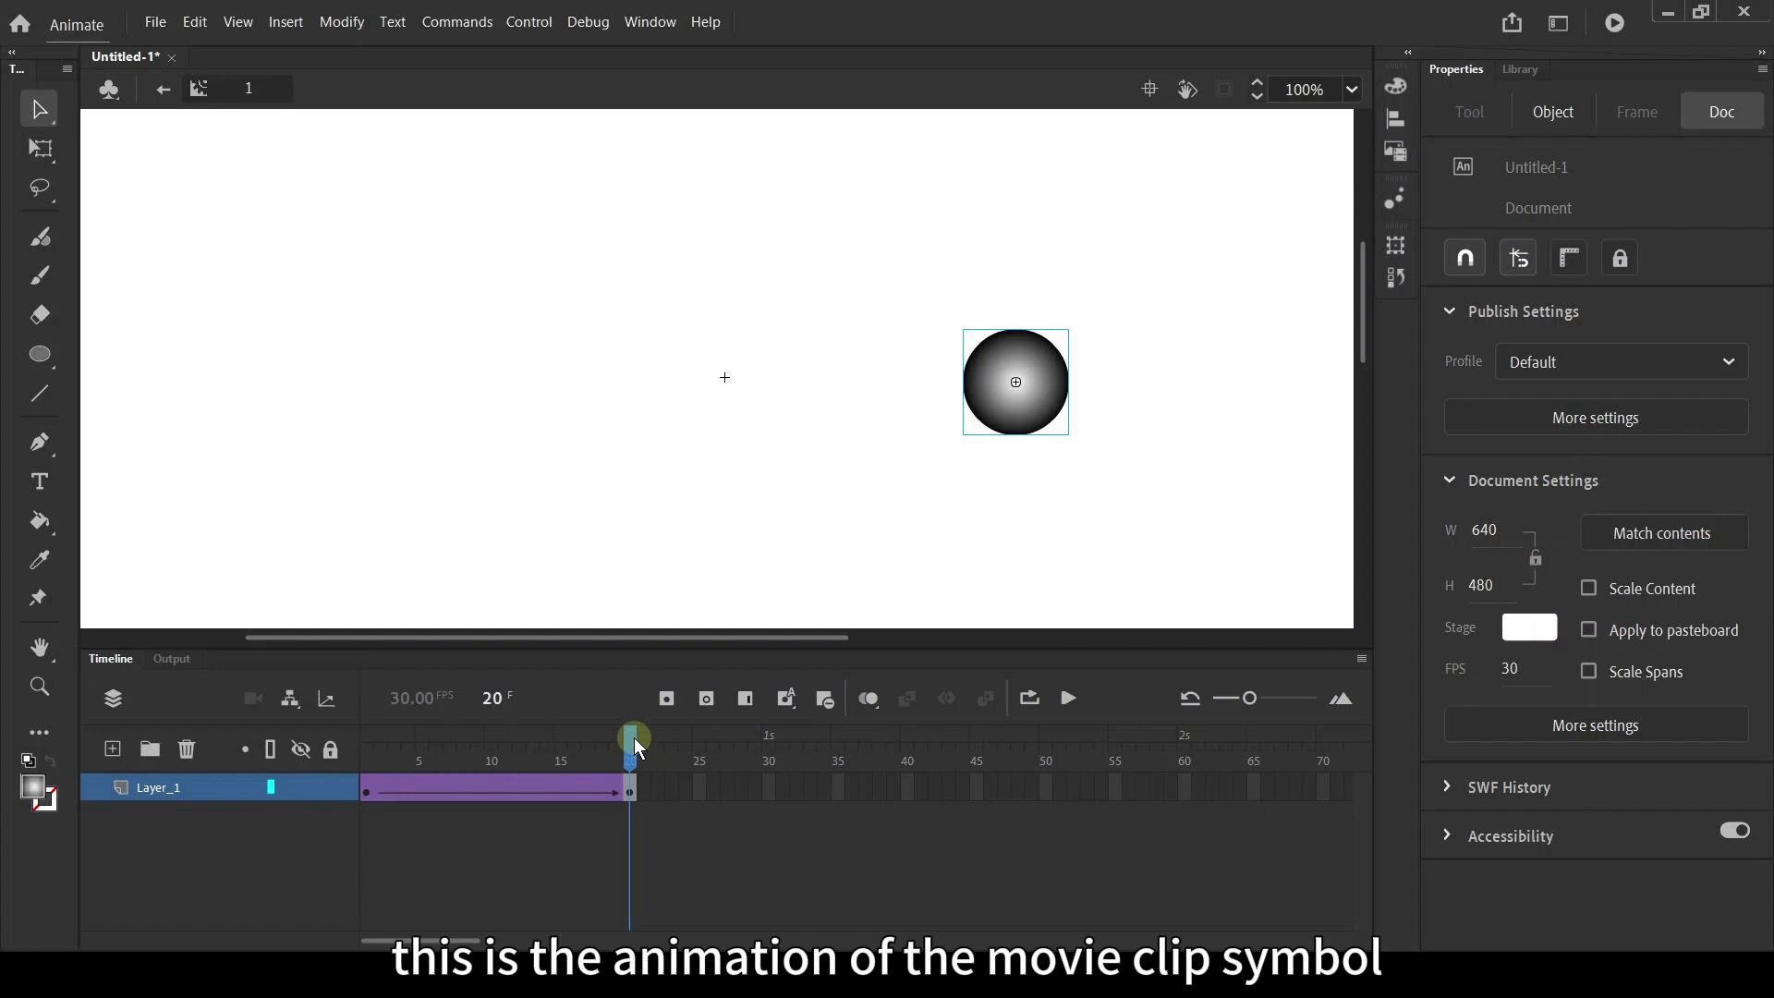
Return to Scene 1 and show the document's library
left_click(231, 92)
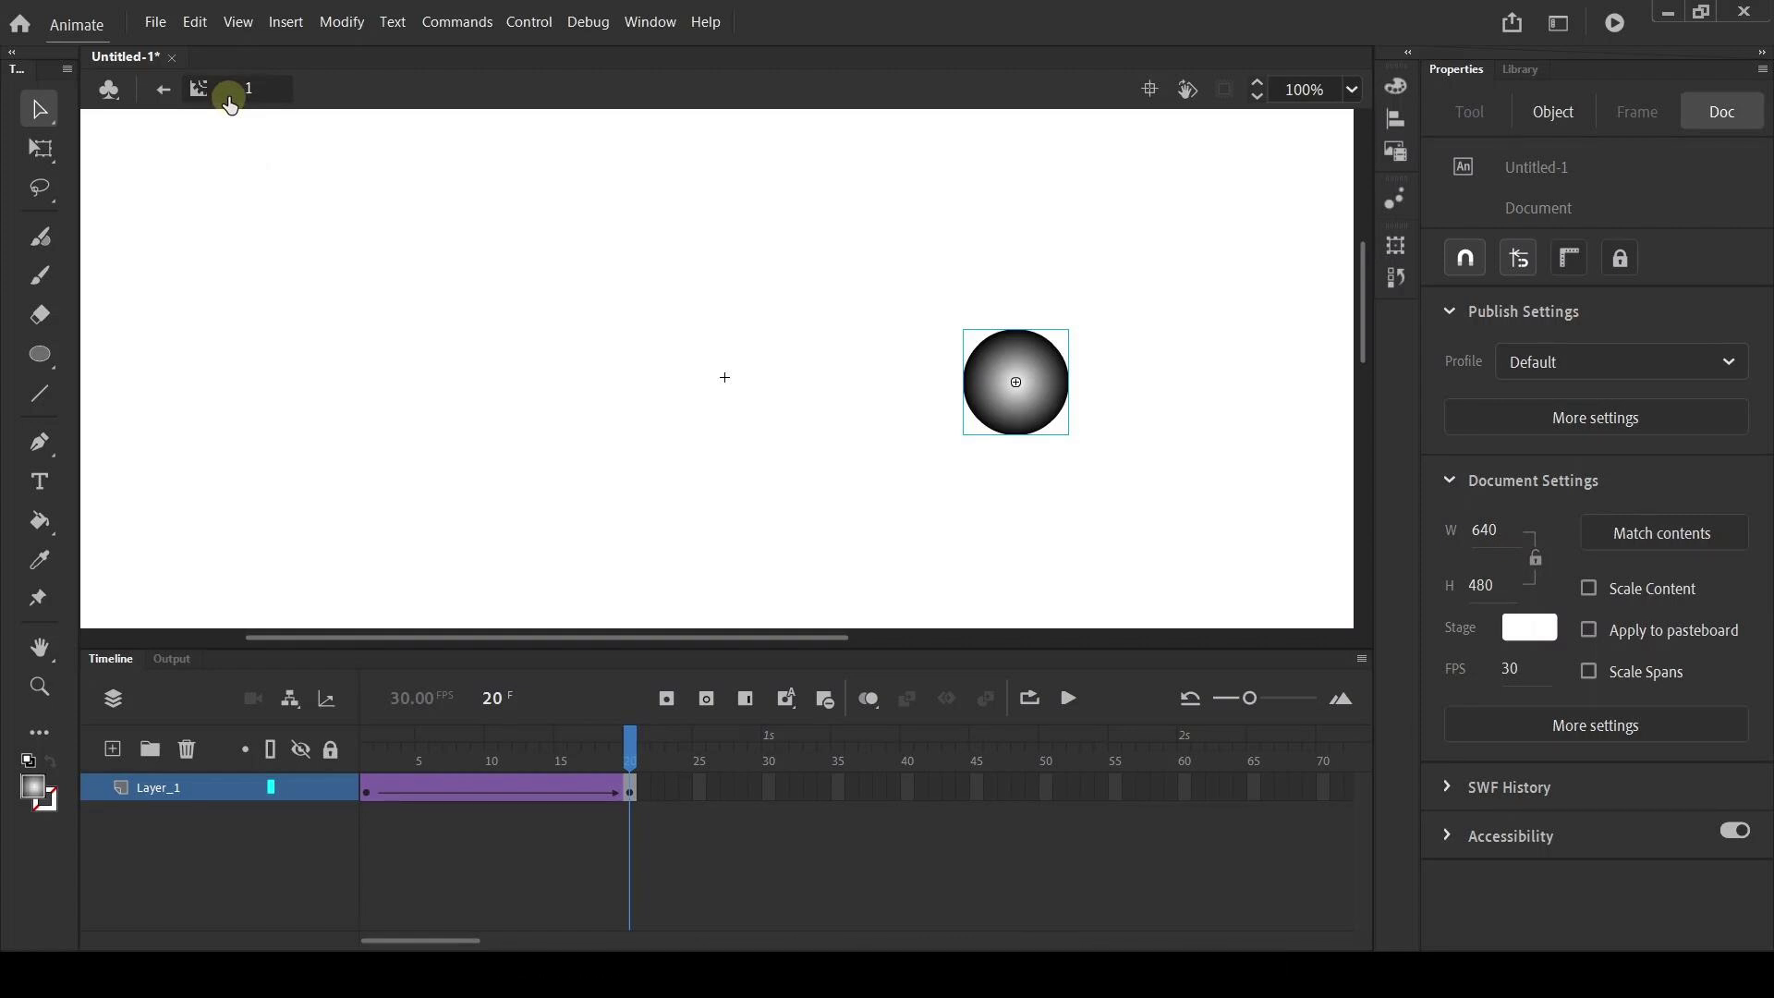
left_click(163, 91)
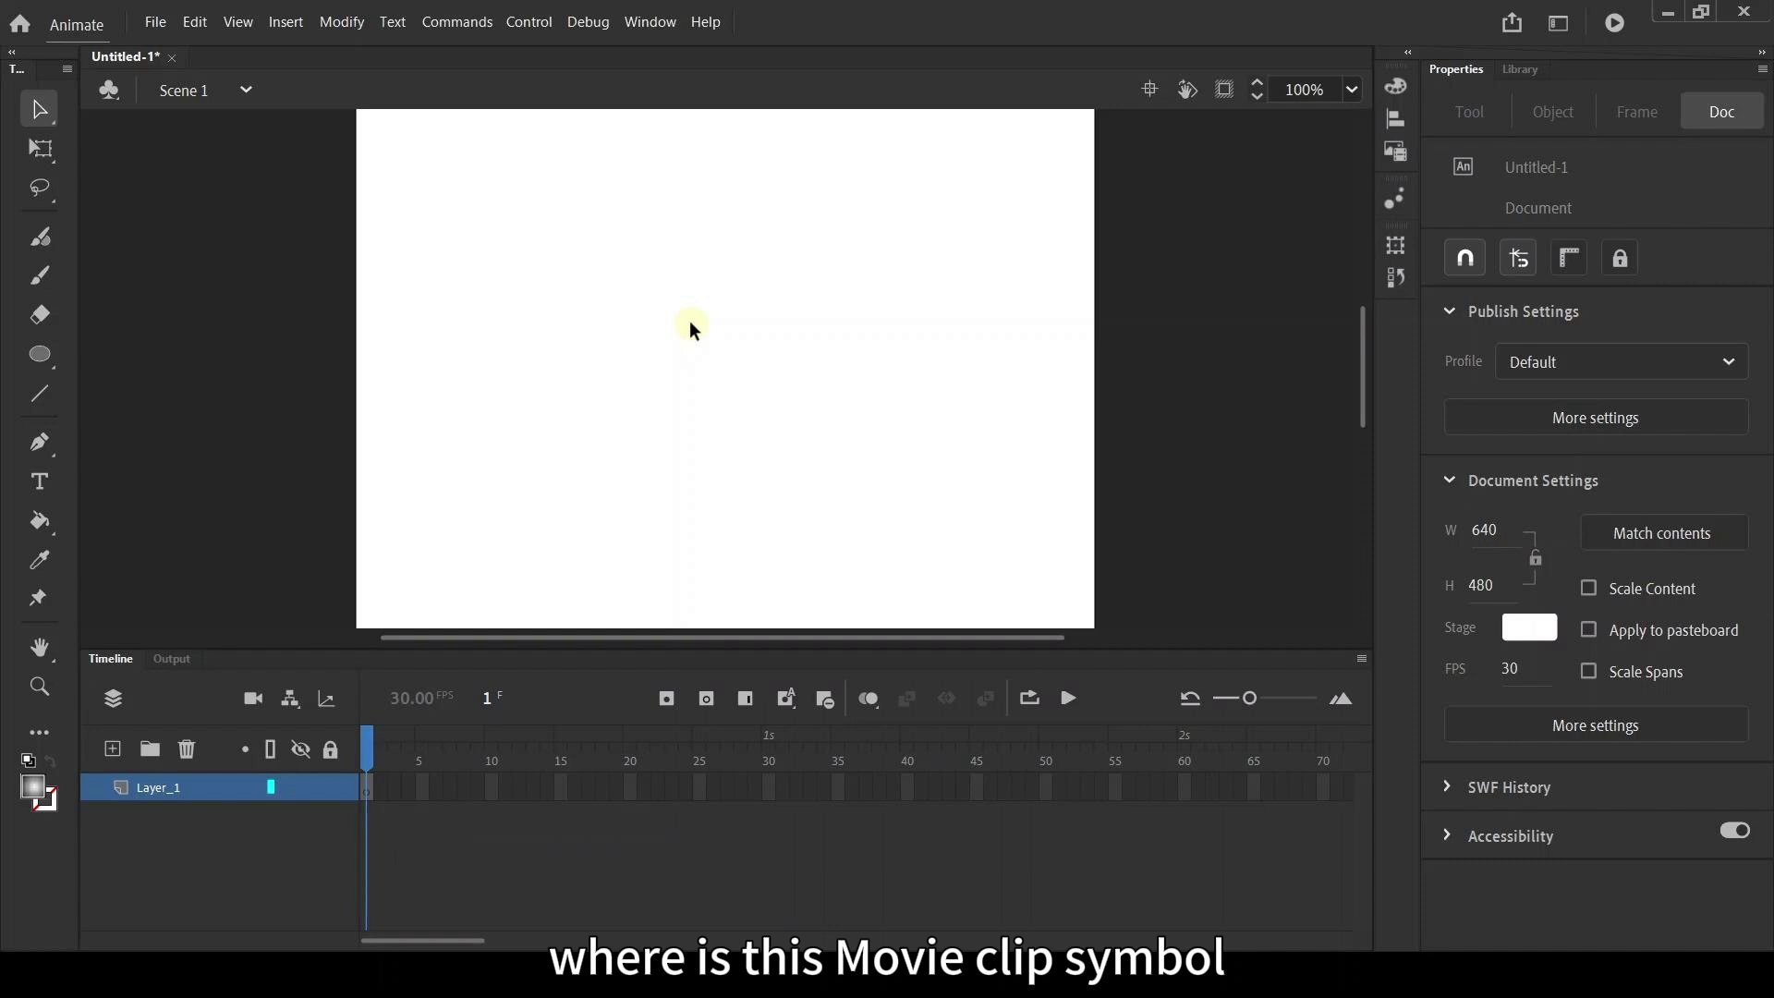
left_click(1512, 70)
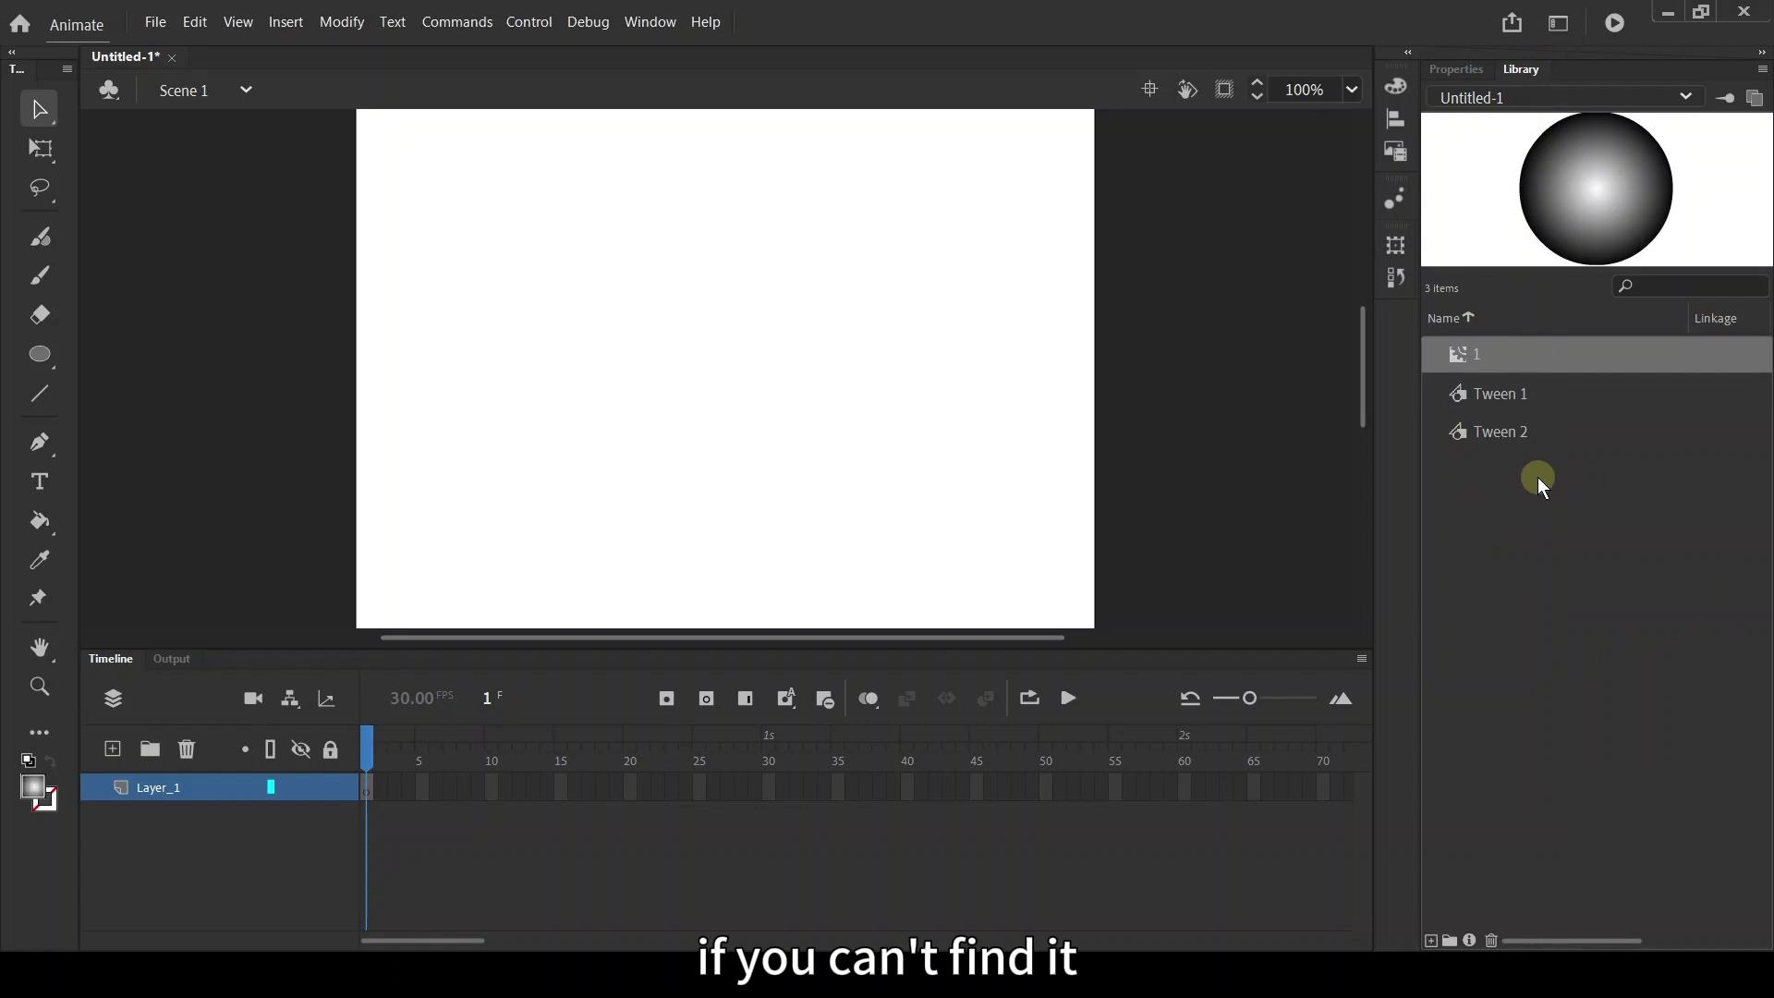
left_click(650, 21)
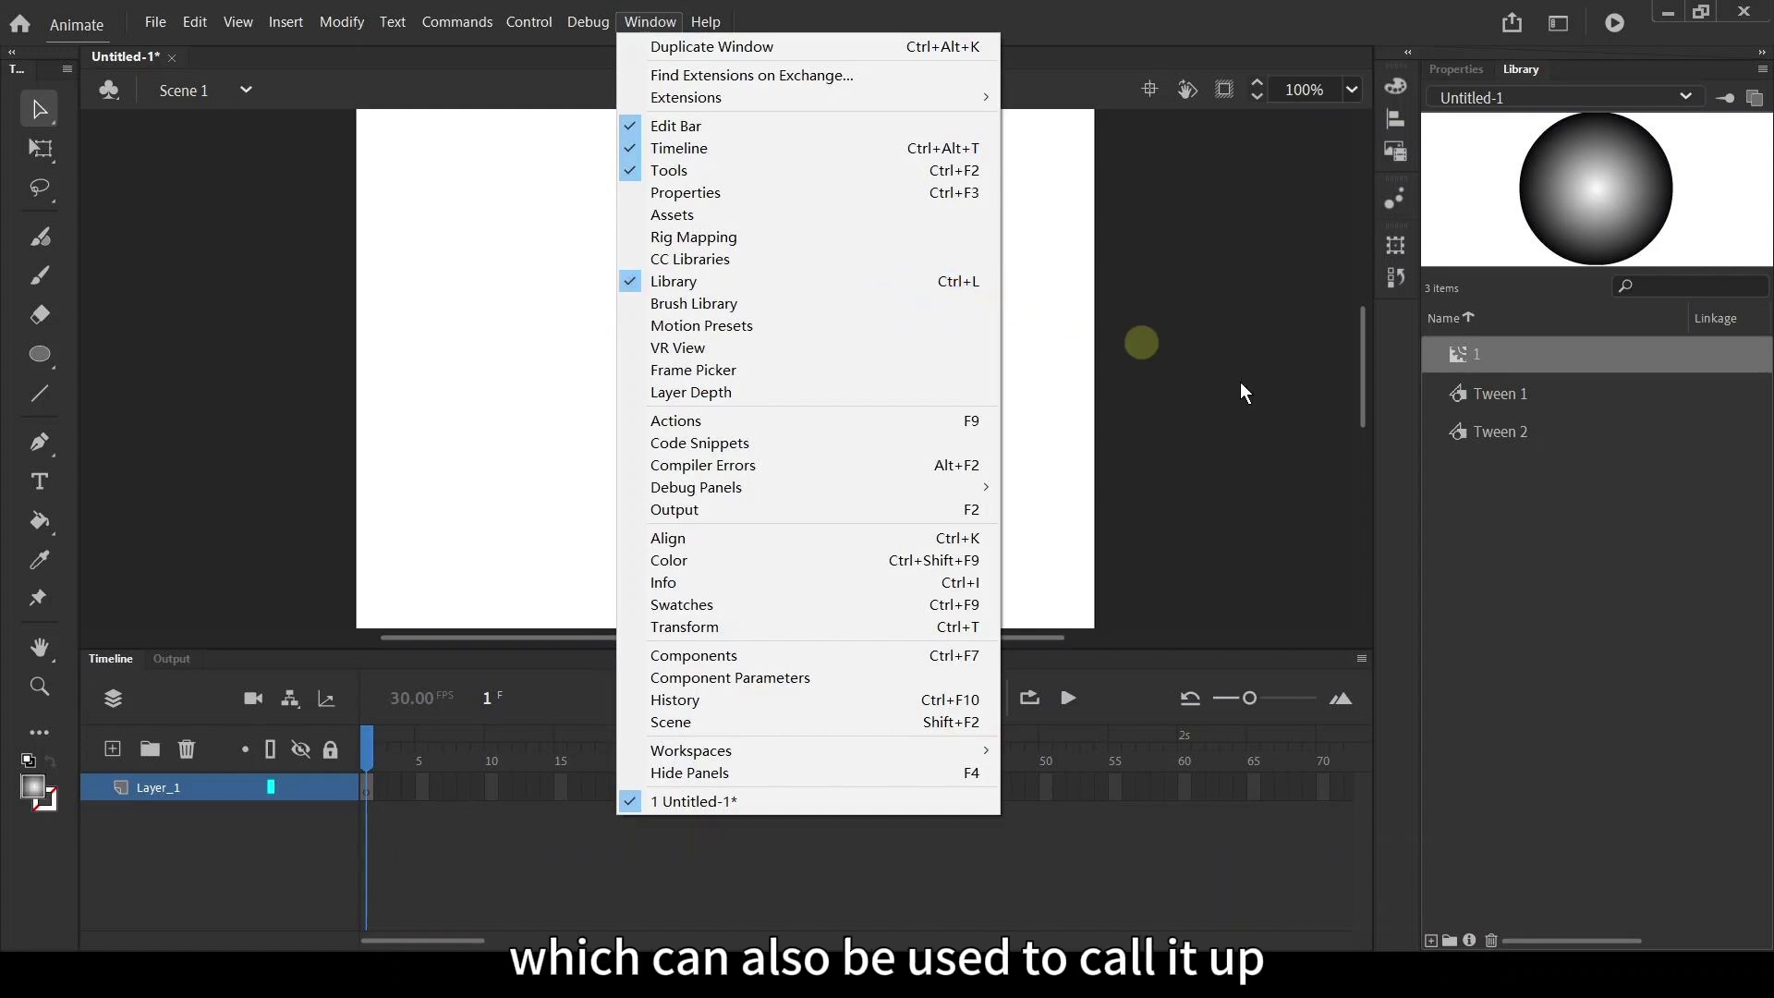
left_click(1613, 552)
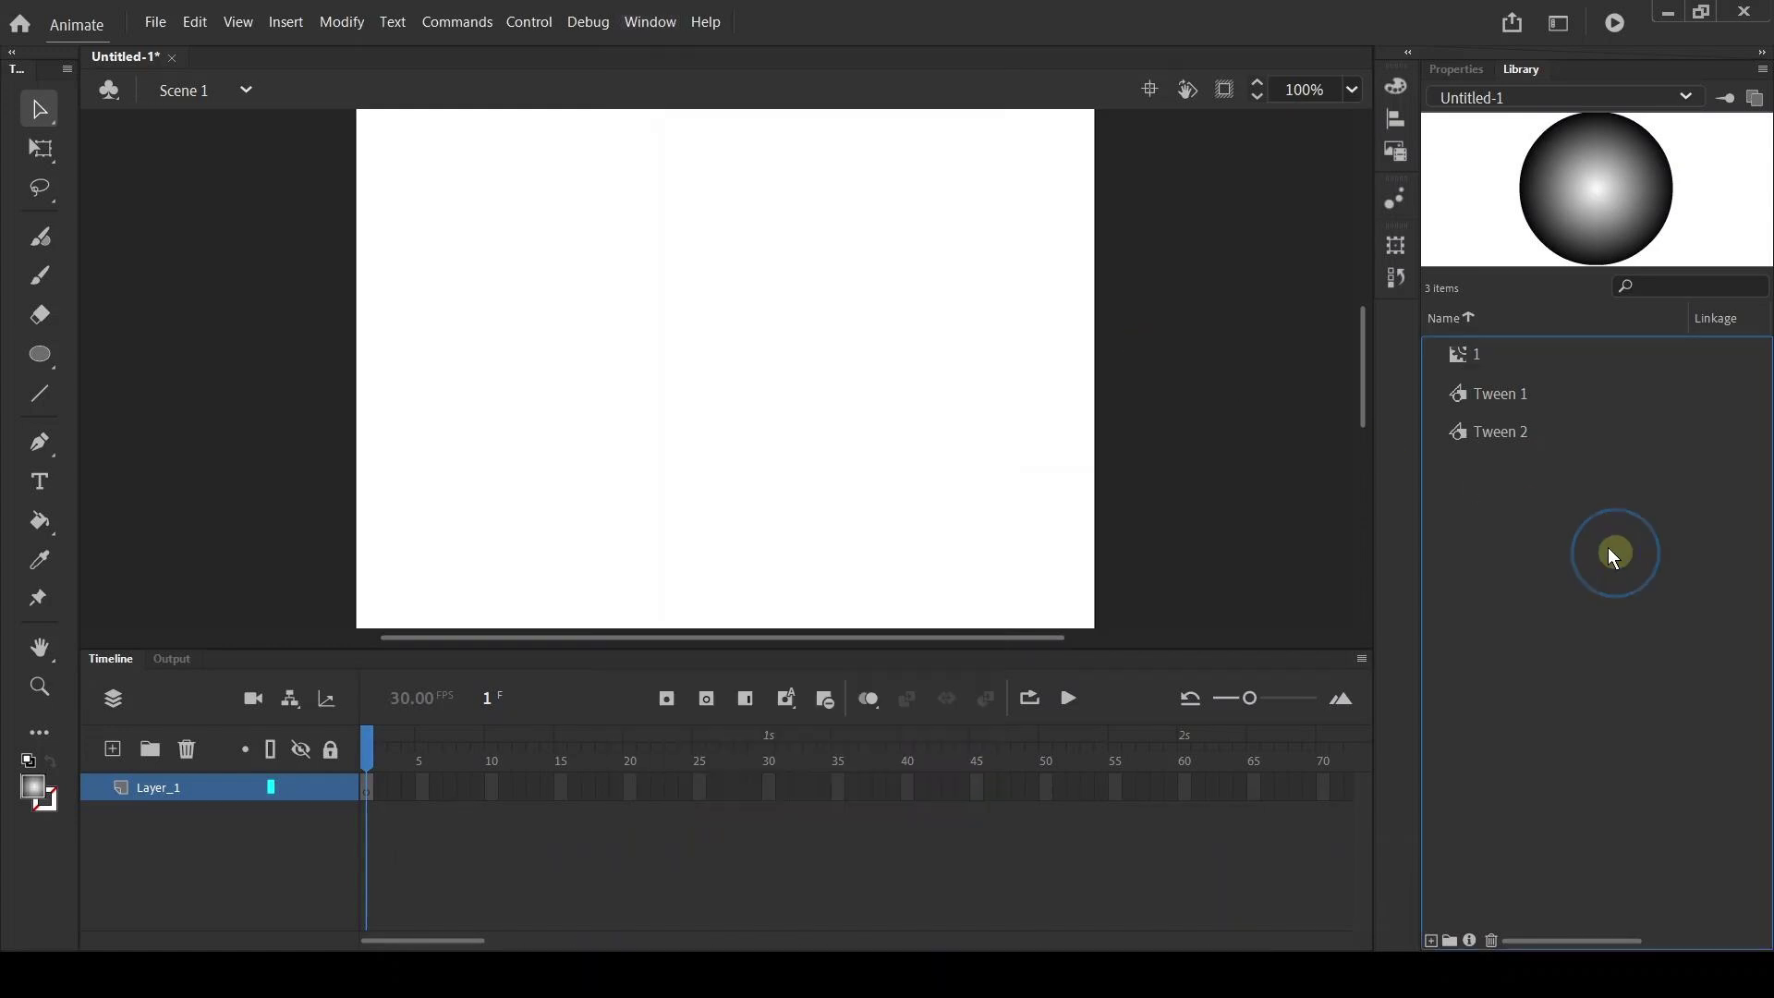
Place an instance of movie clip 1 from the library in the left part of the stage
left_click(1480, 363)
left_click_drag(1117, 403, 516, 425)
left_click(571, 514)
left_click(635, 489)
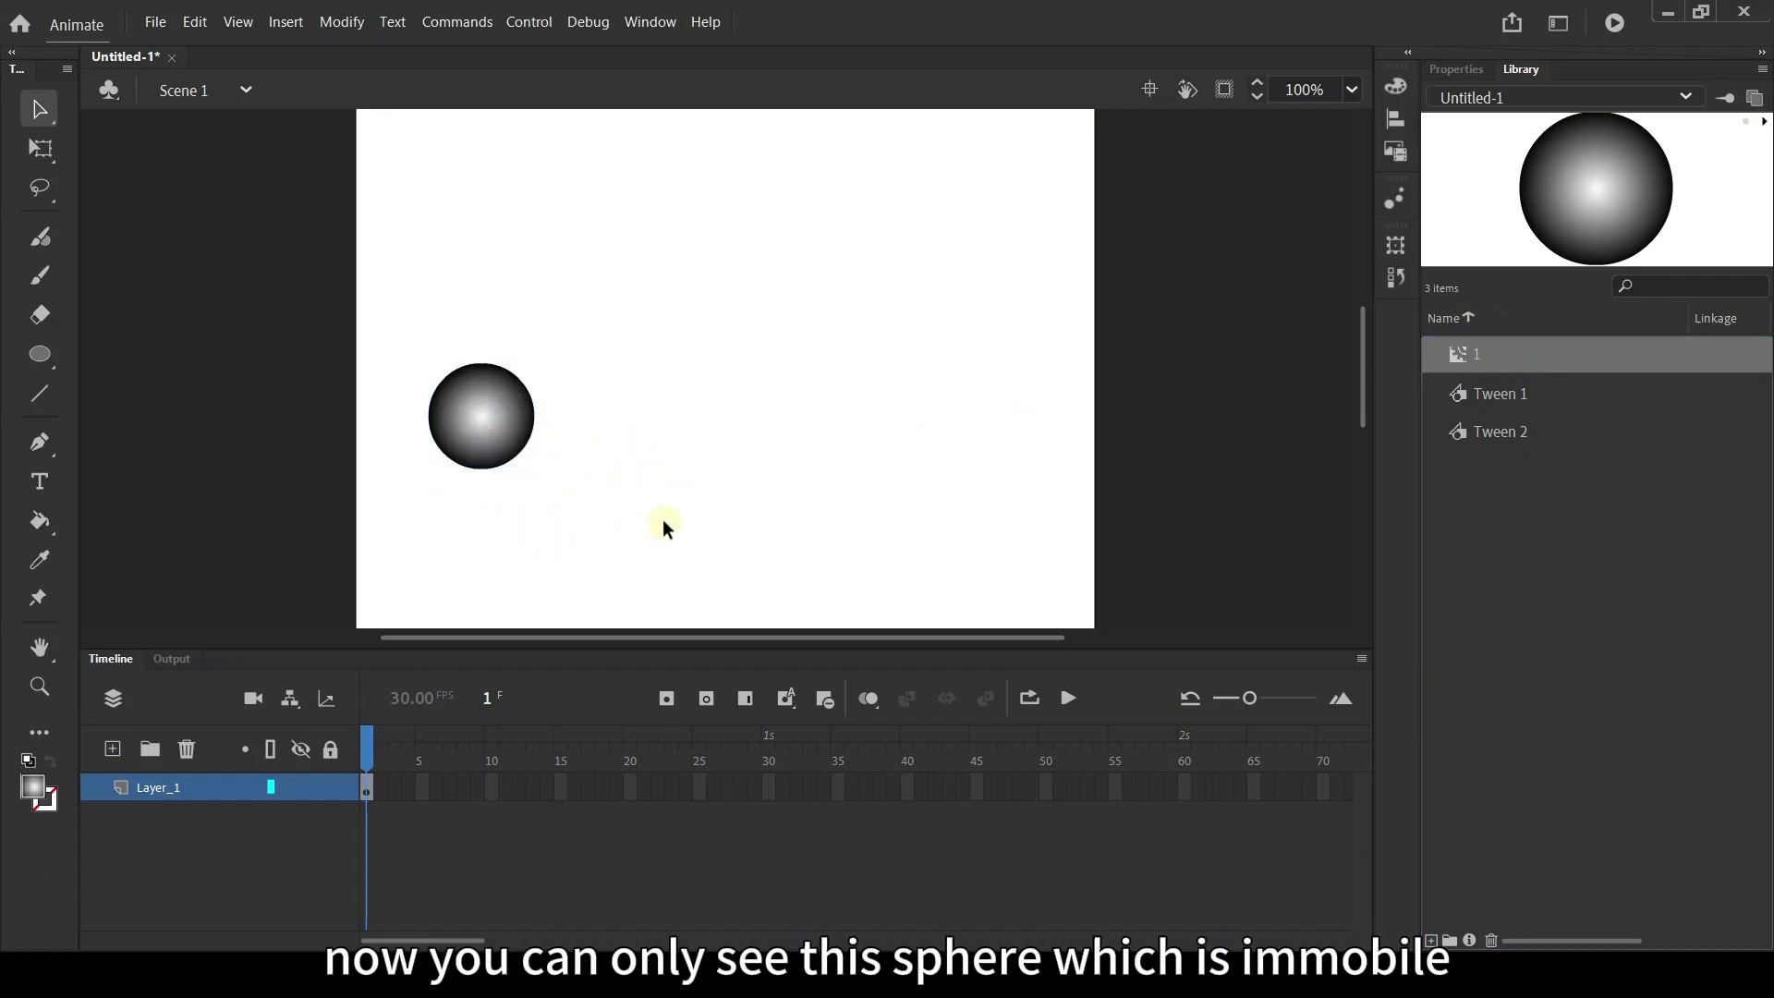
Test the movie to watch the sphere move, close the preview and select frame 1 of Layer_1
key("ctrl+Return")
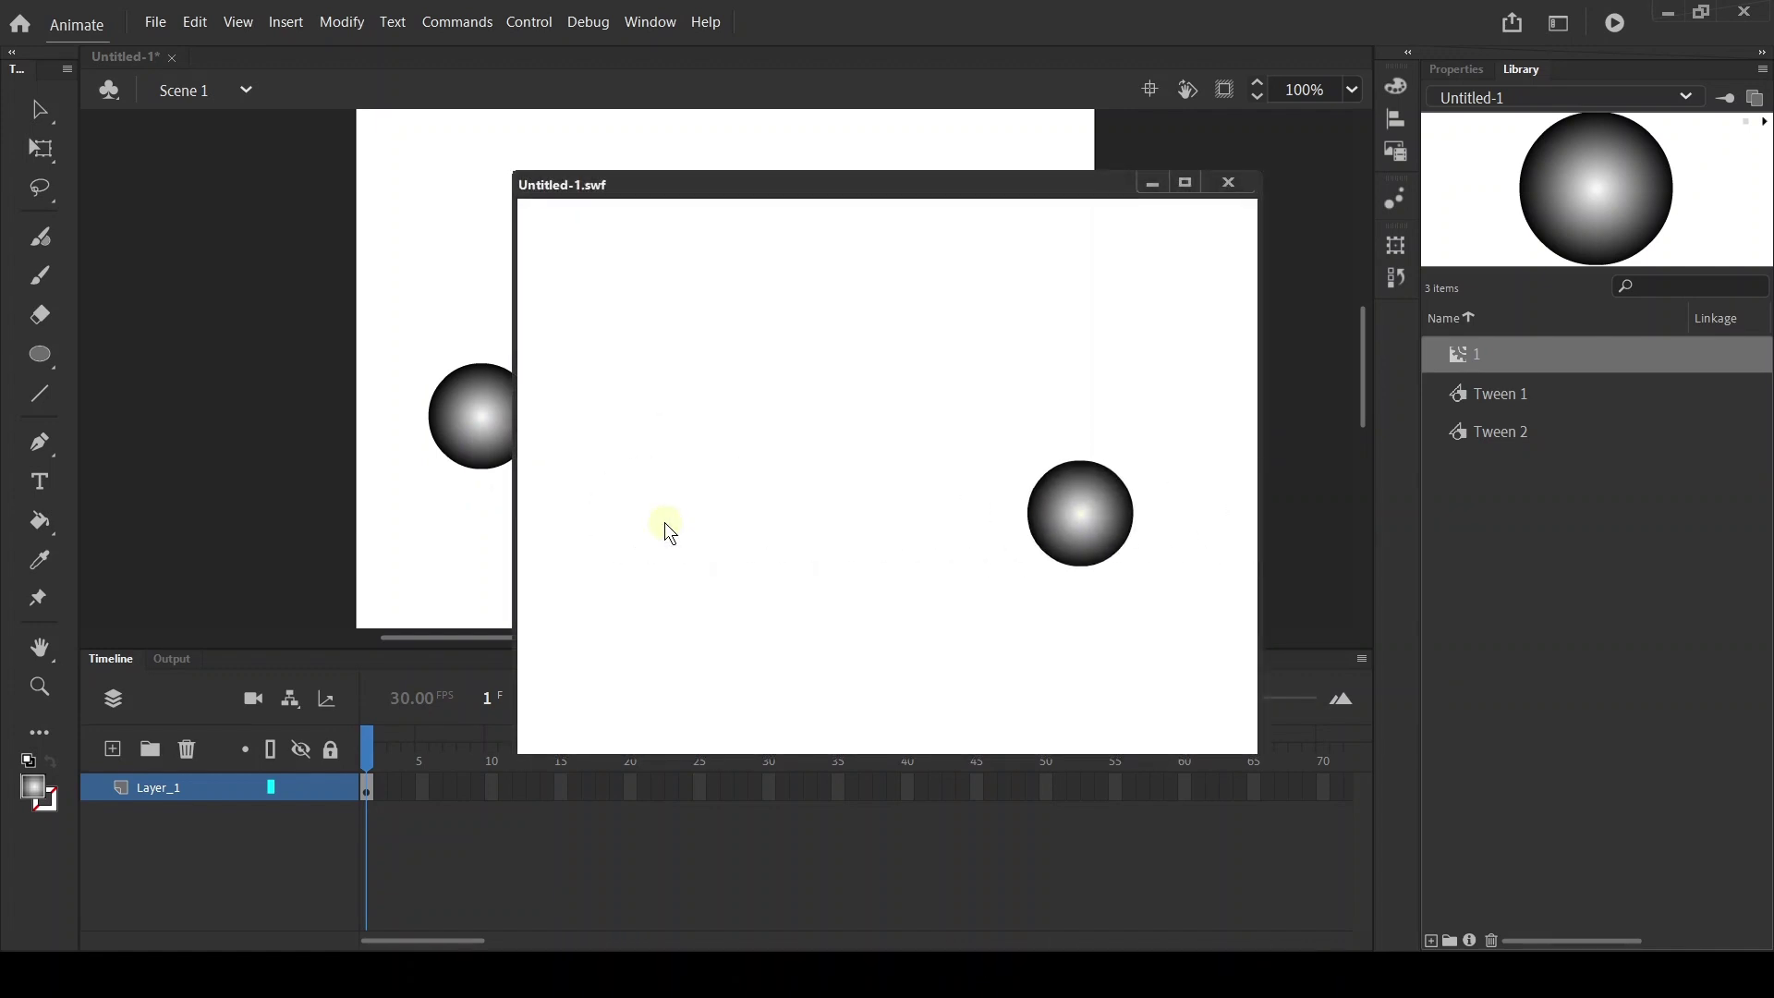
left_click(1223, 186)
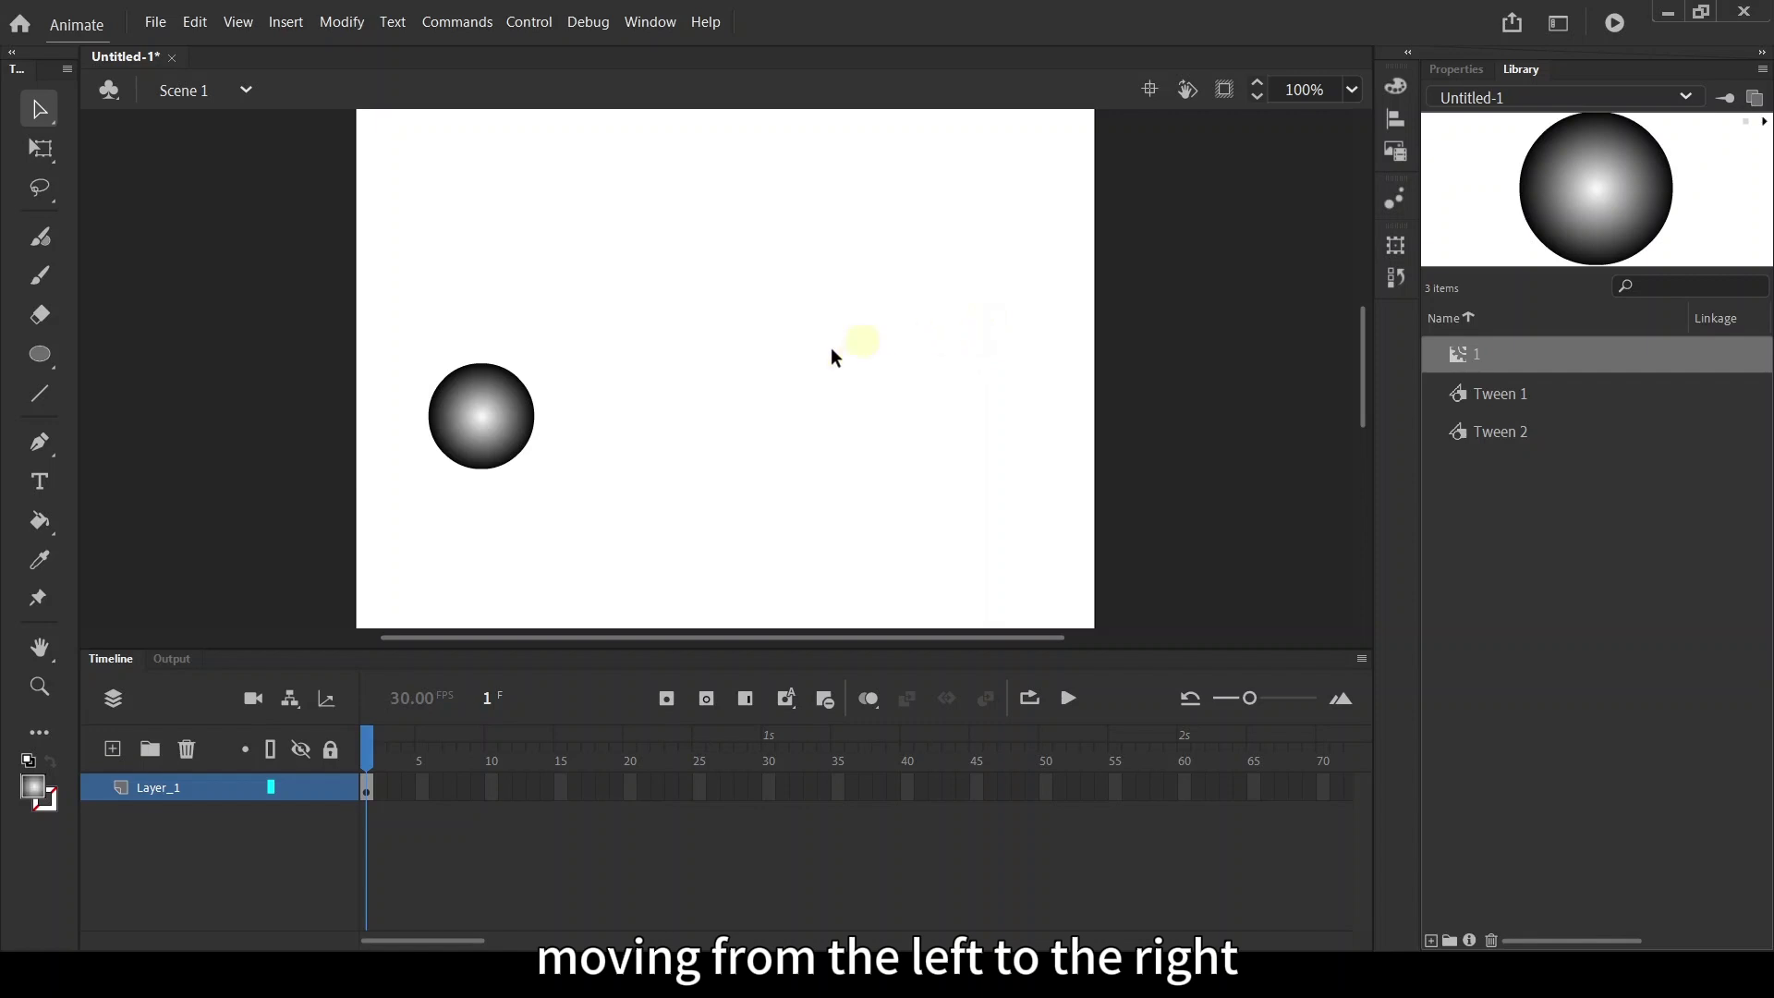
left_click(366, 787)
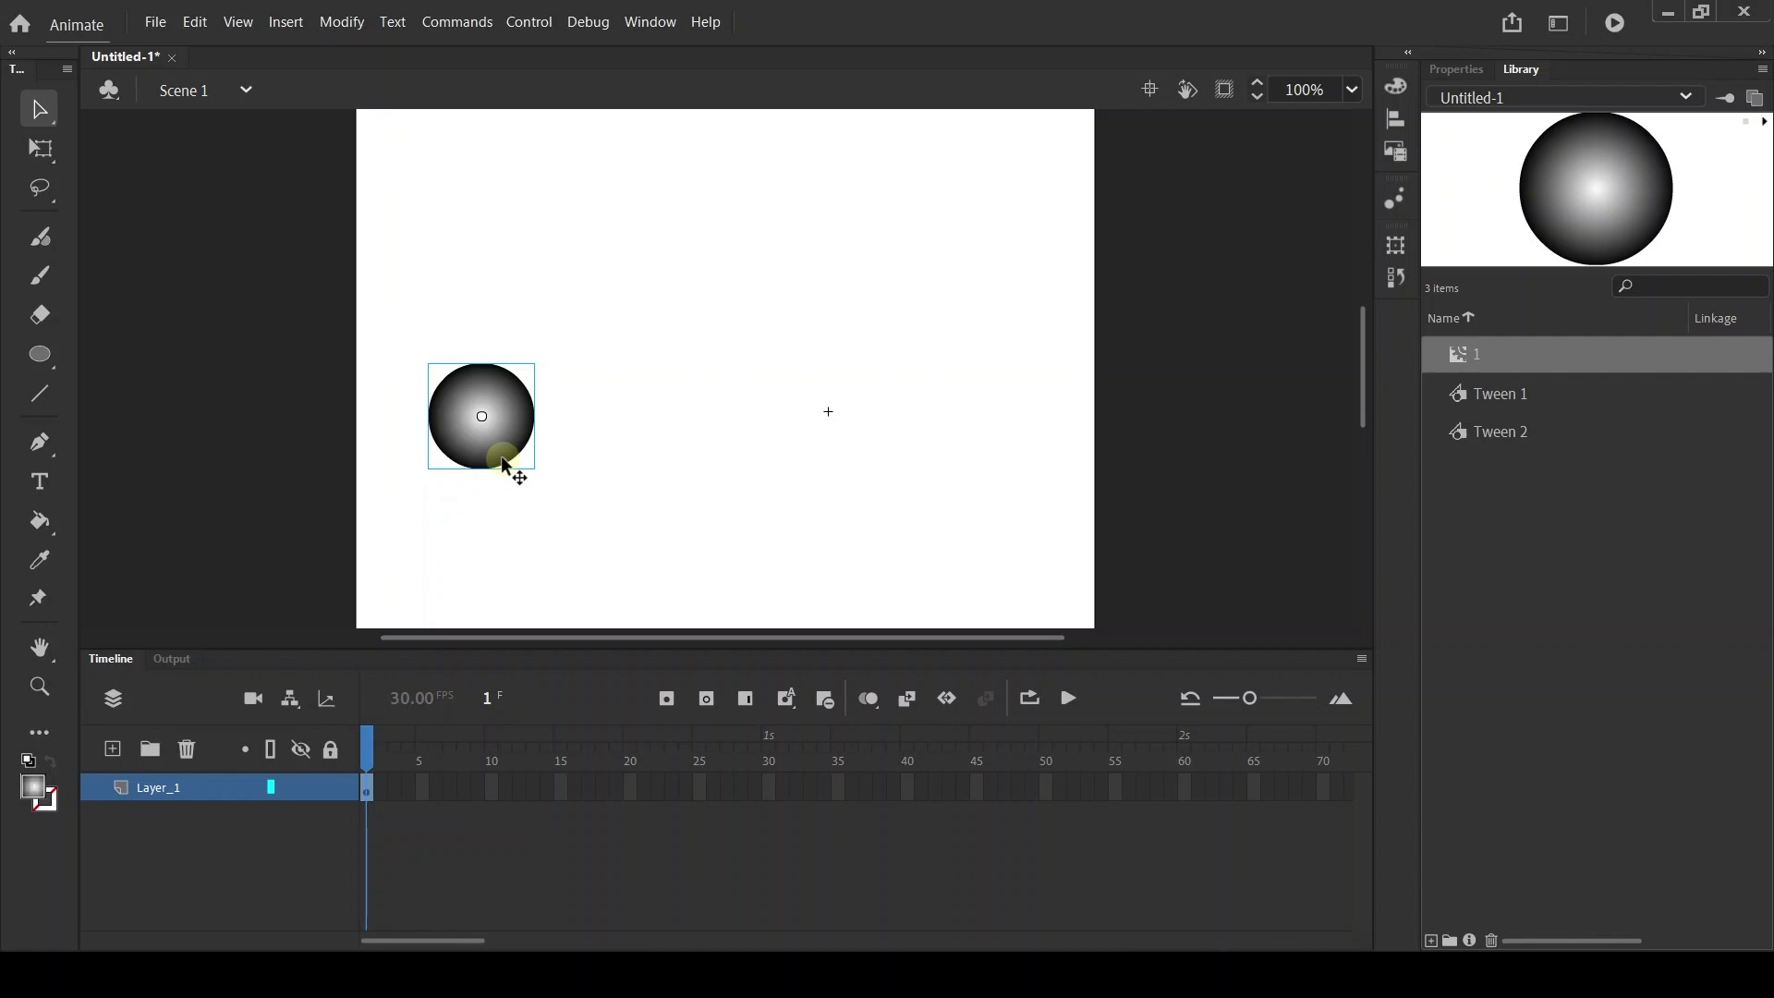
Duplicate movie clip 1 in the library as a graphic symbol named 2
left_click(1537, 71)
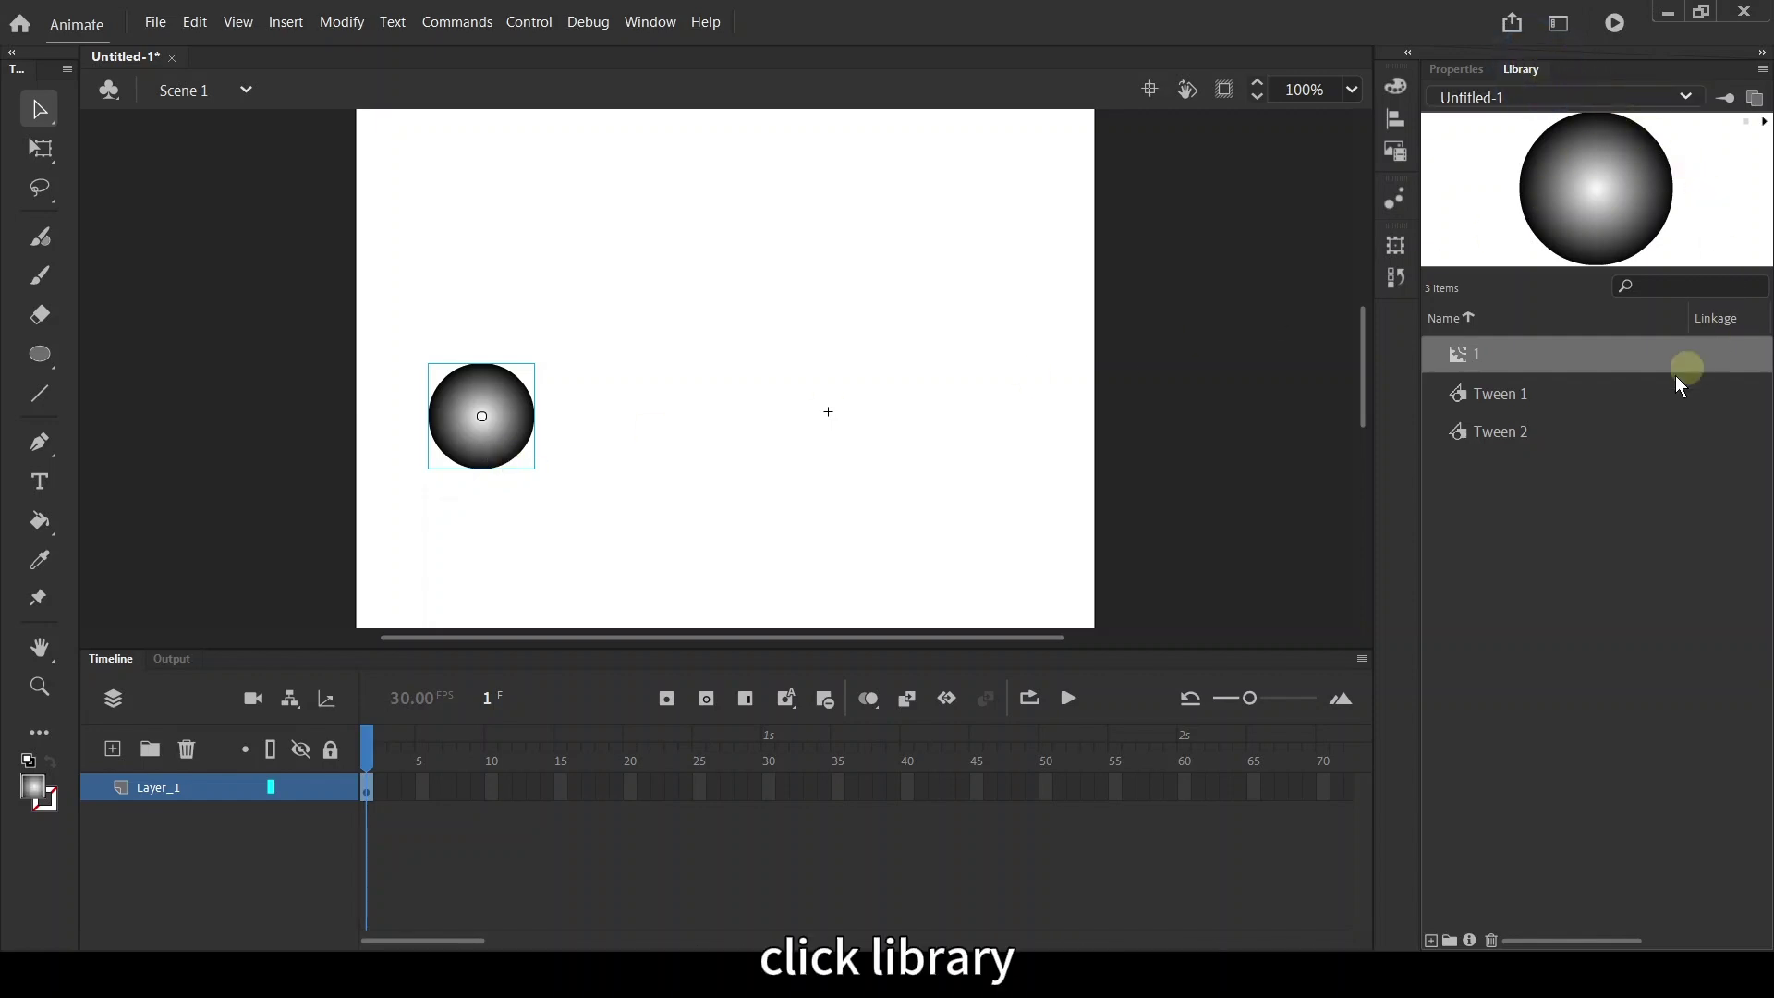
left_click(1489, 355)
right_click(1469, 354)
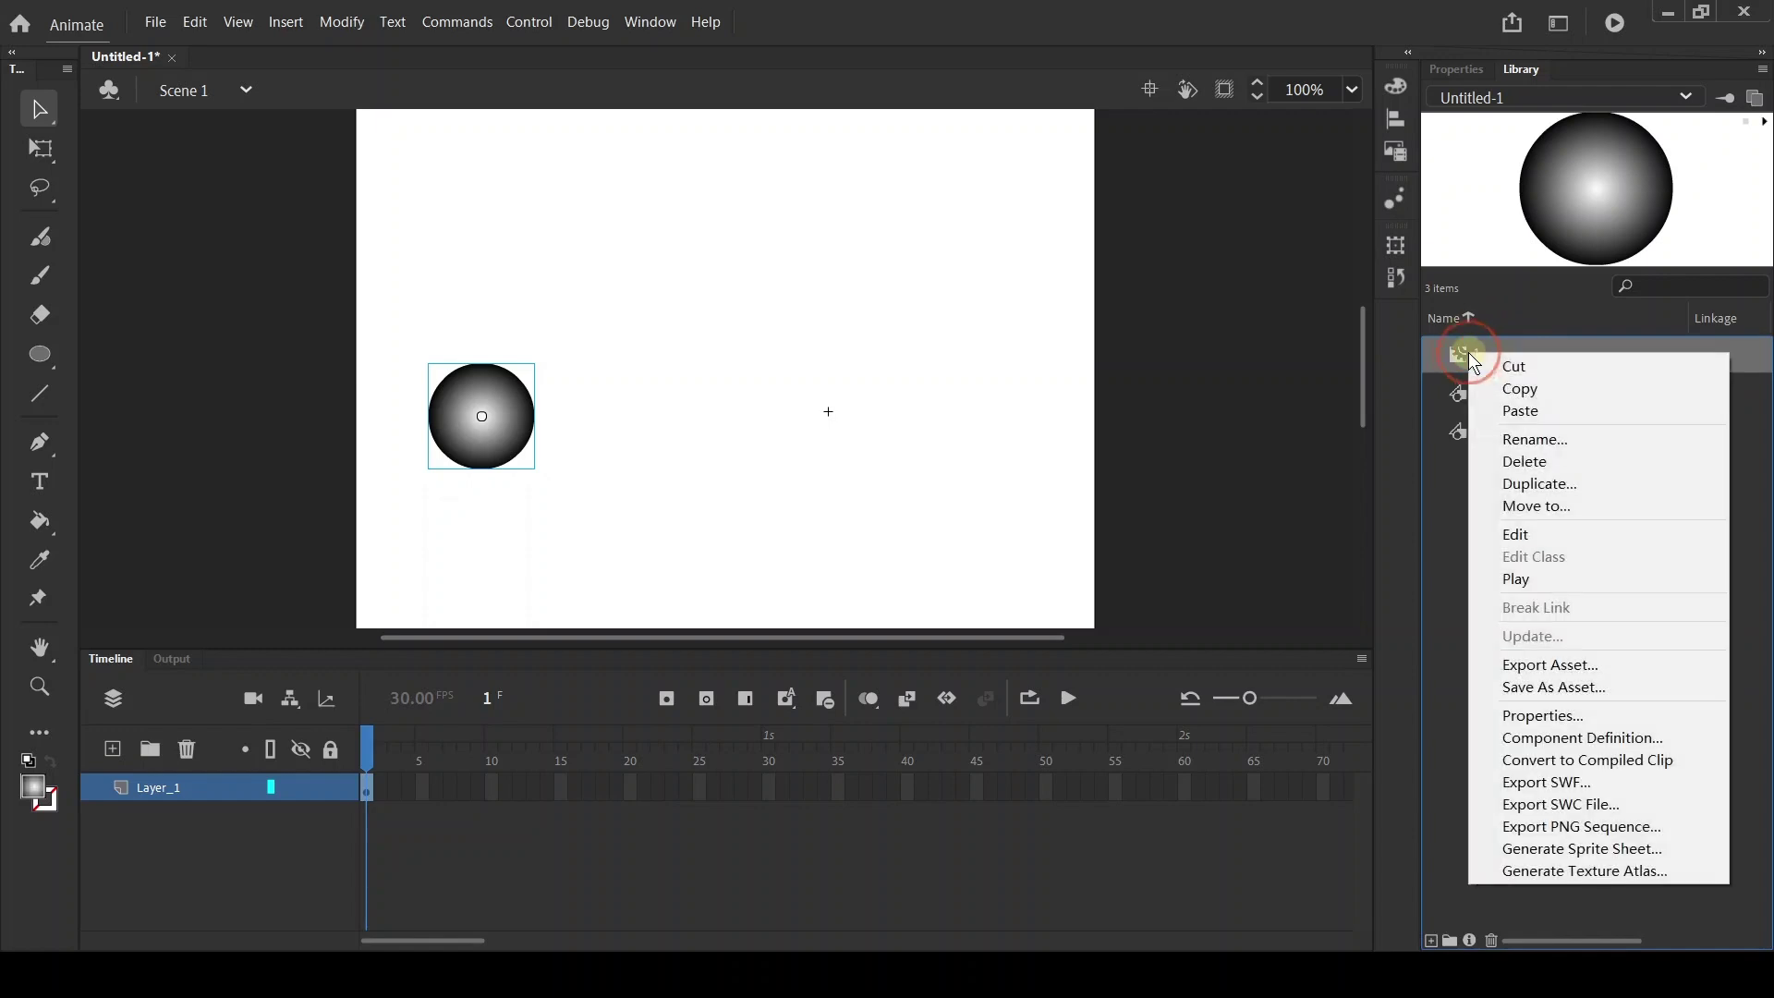
left_click(1564, 486)
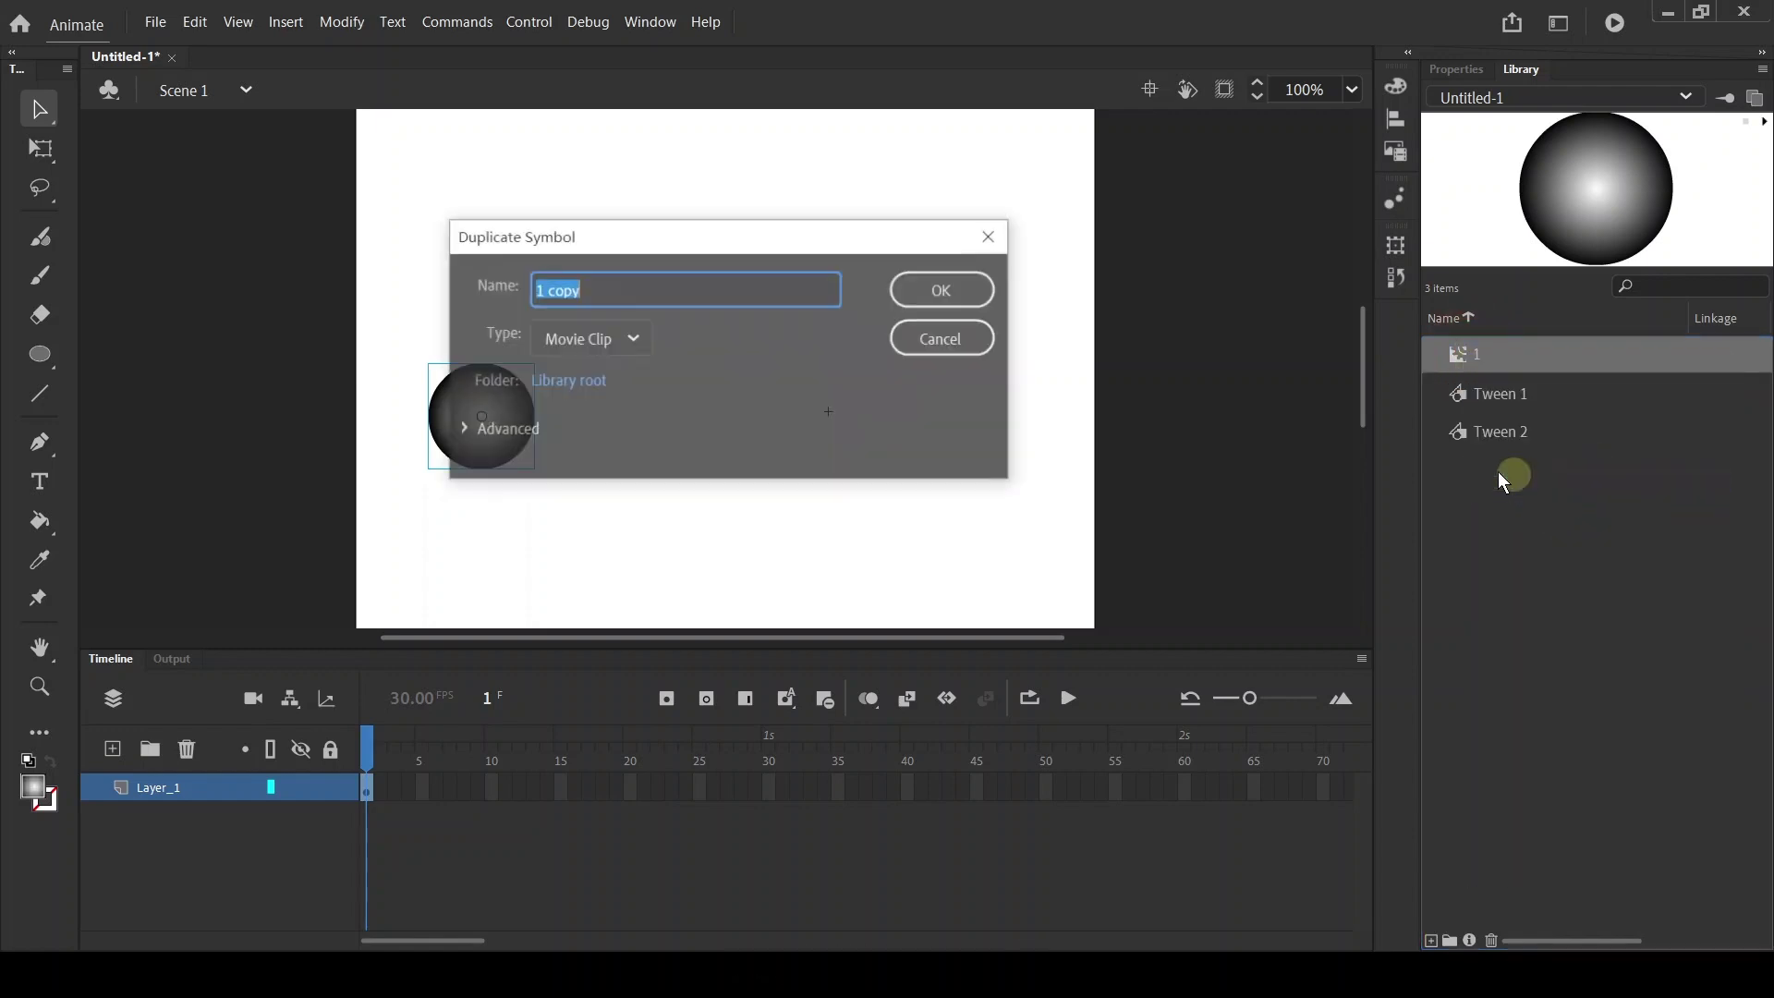
type("2")
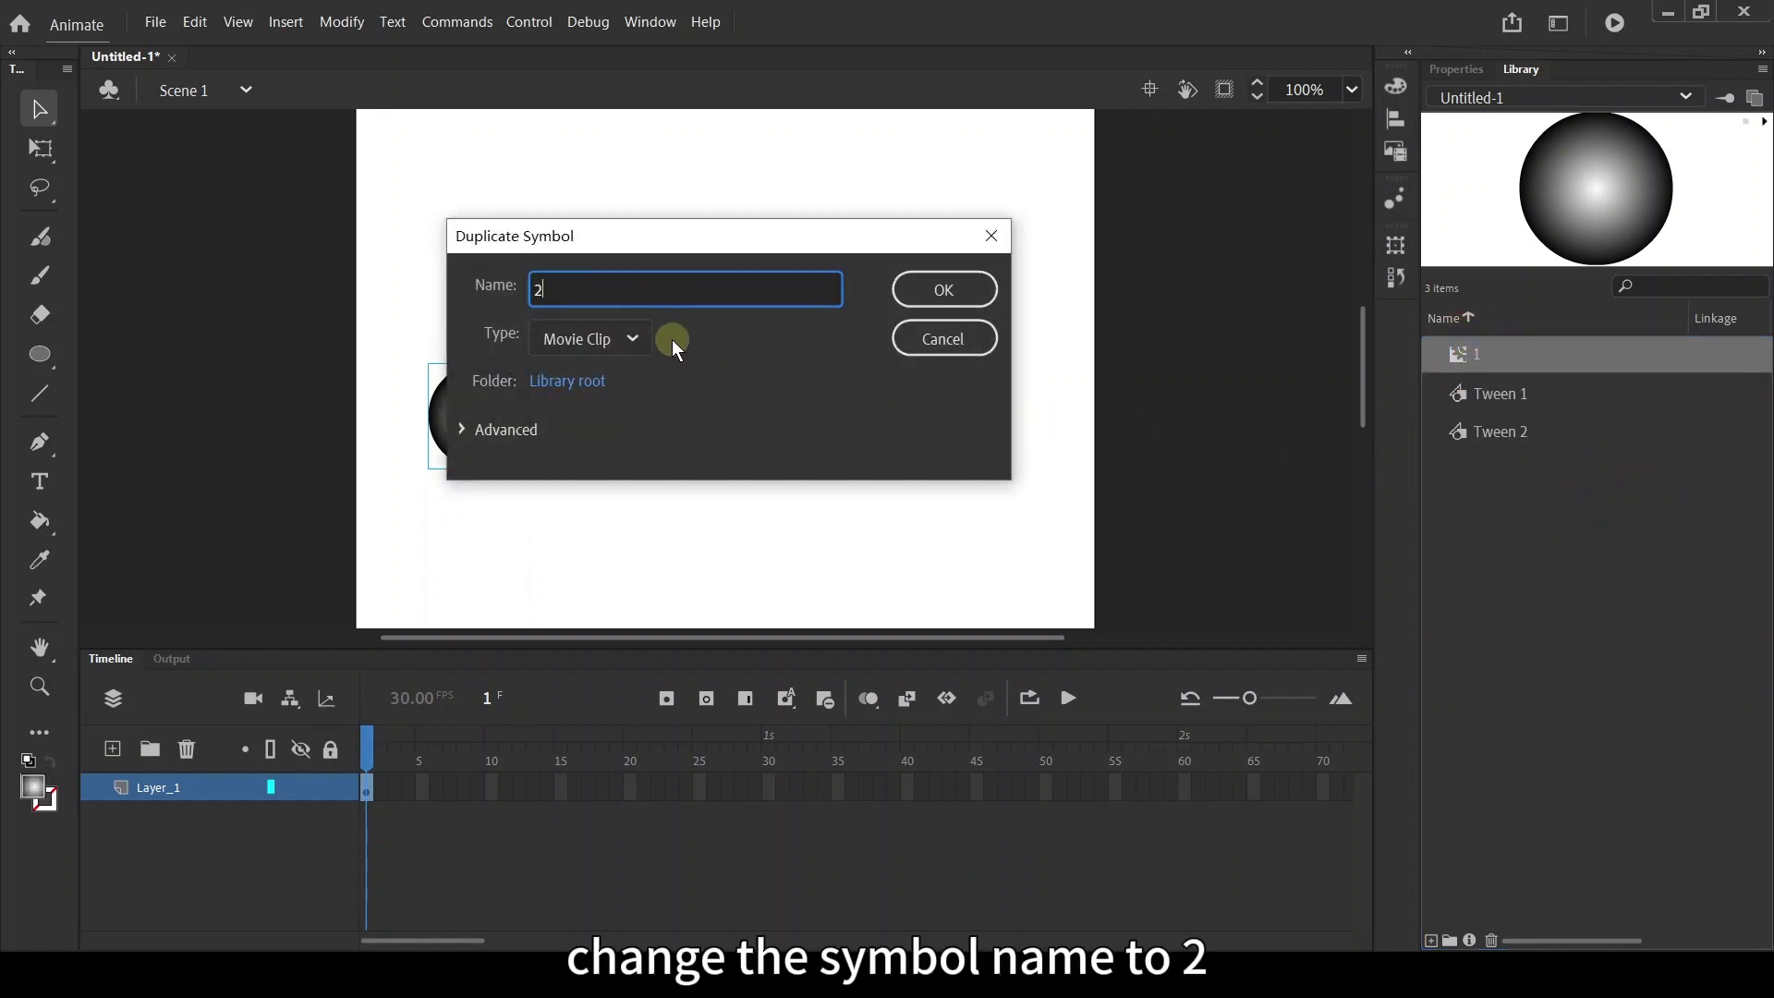
left_click(634, 340)
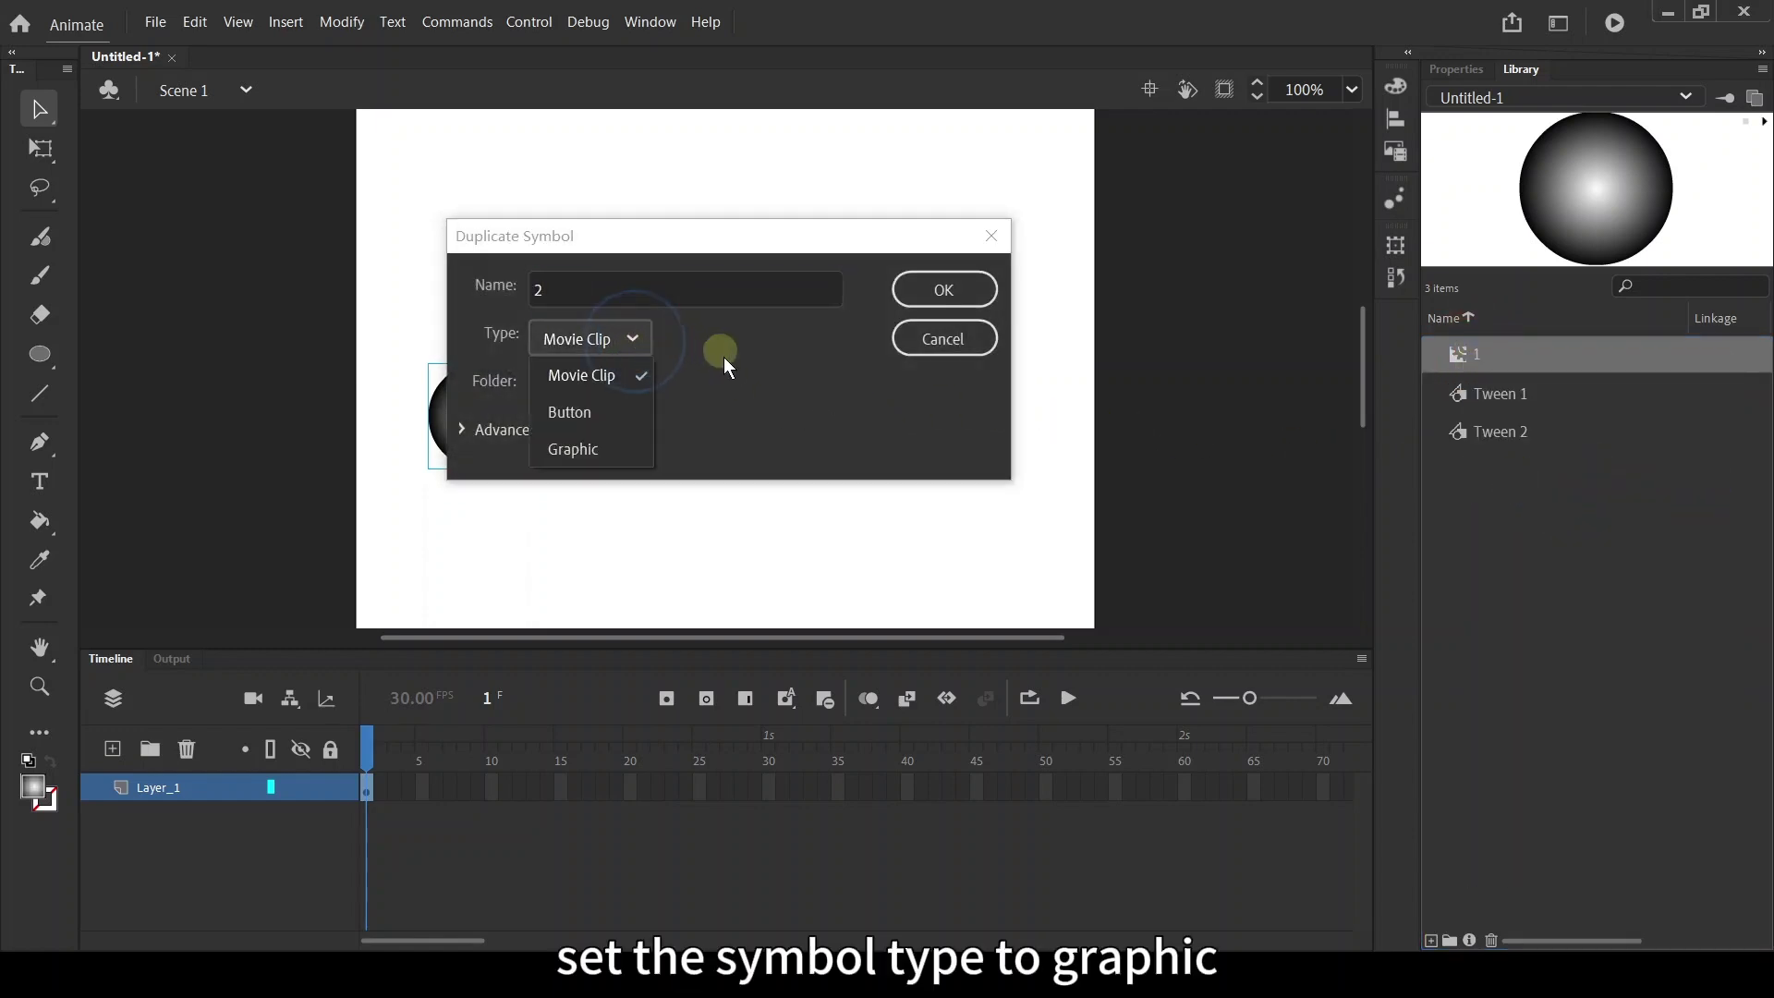
left_click(574, 450)
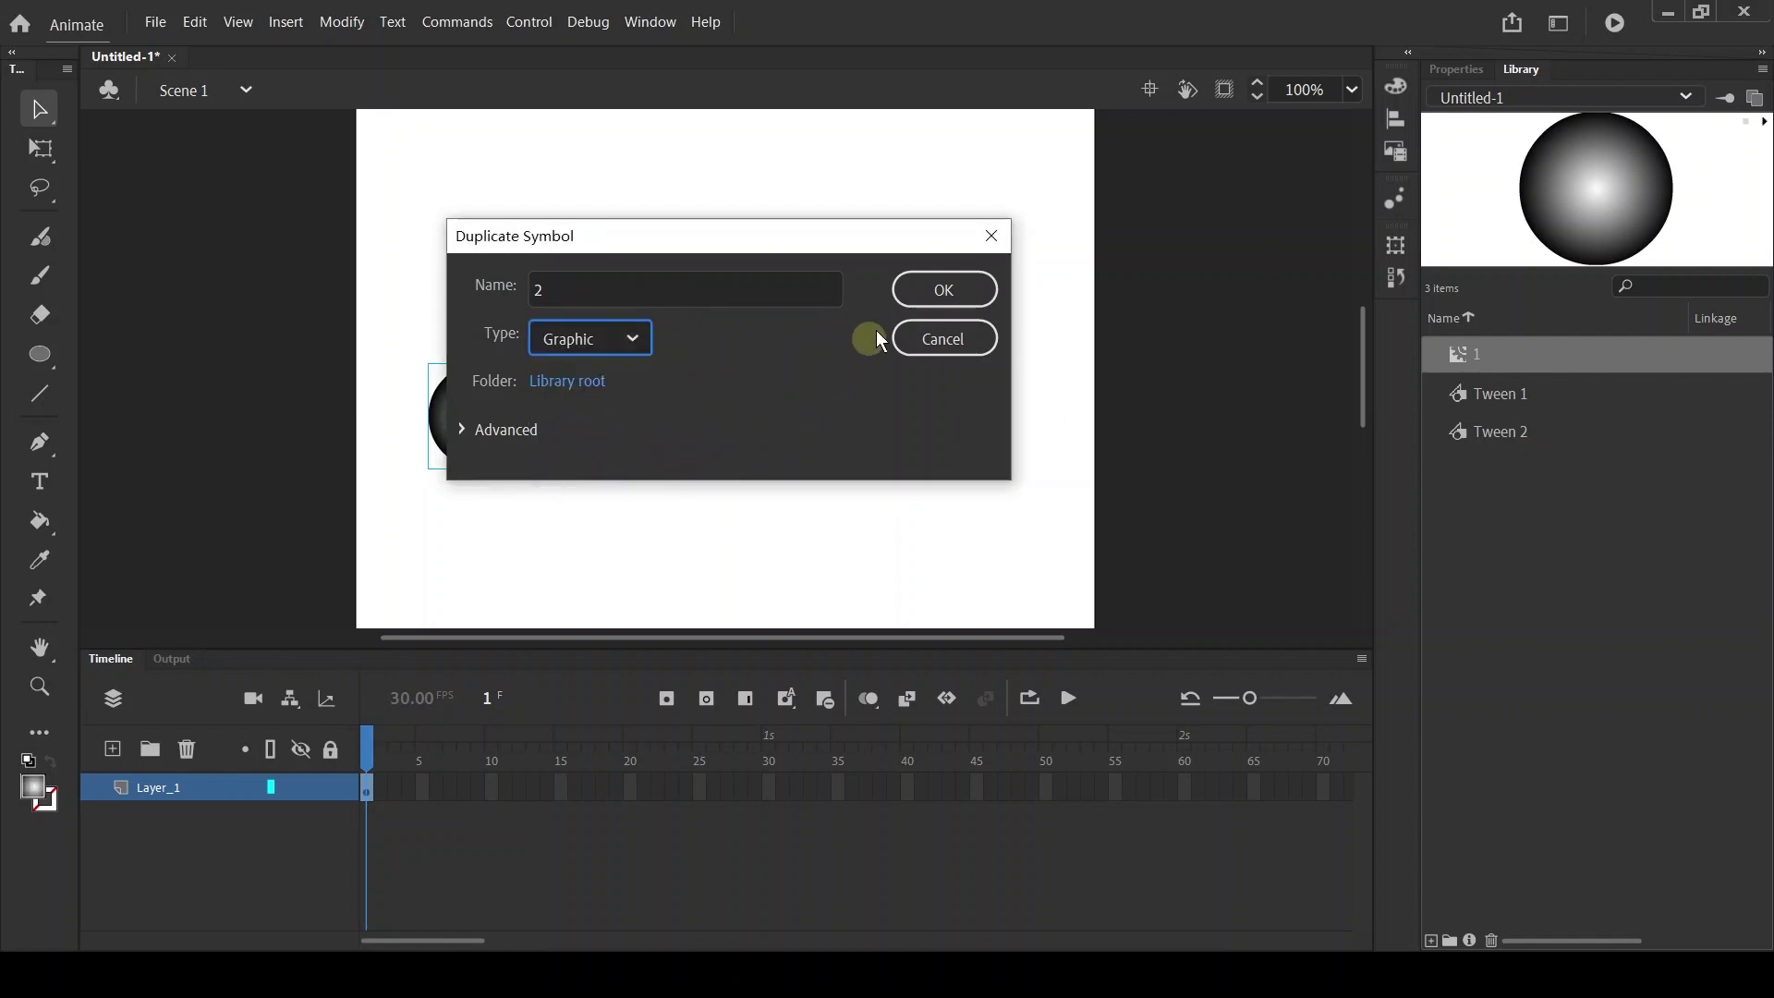
left_click(939, 292)
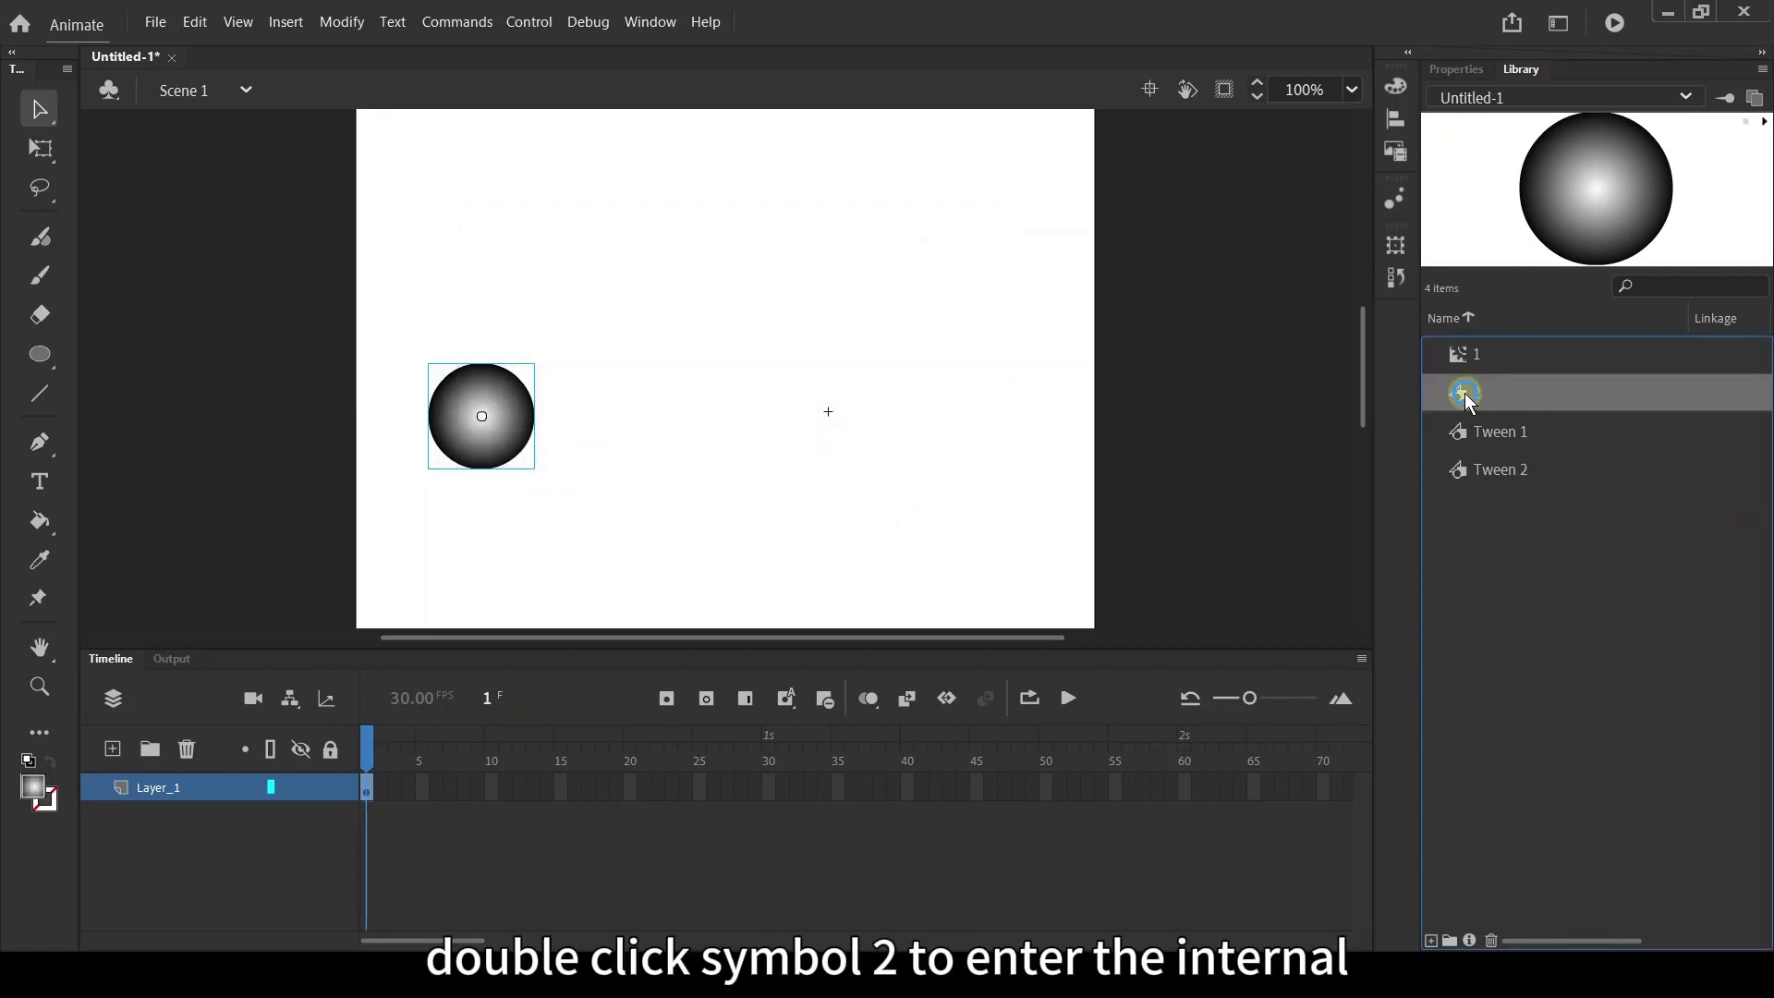
Open graphic symbol 2 from the library to examine its own timeline, and return to Scene 1
double_click(1466, 392)
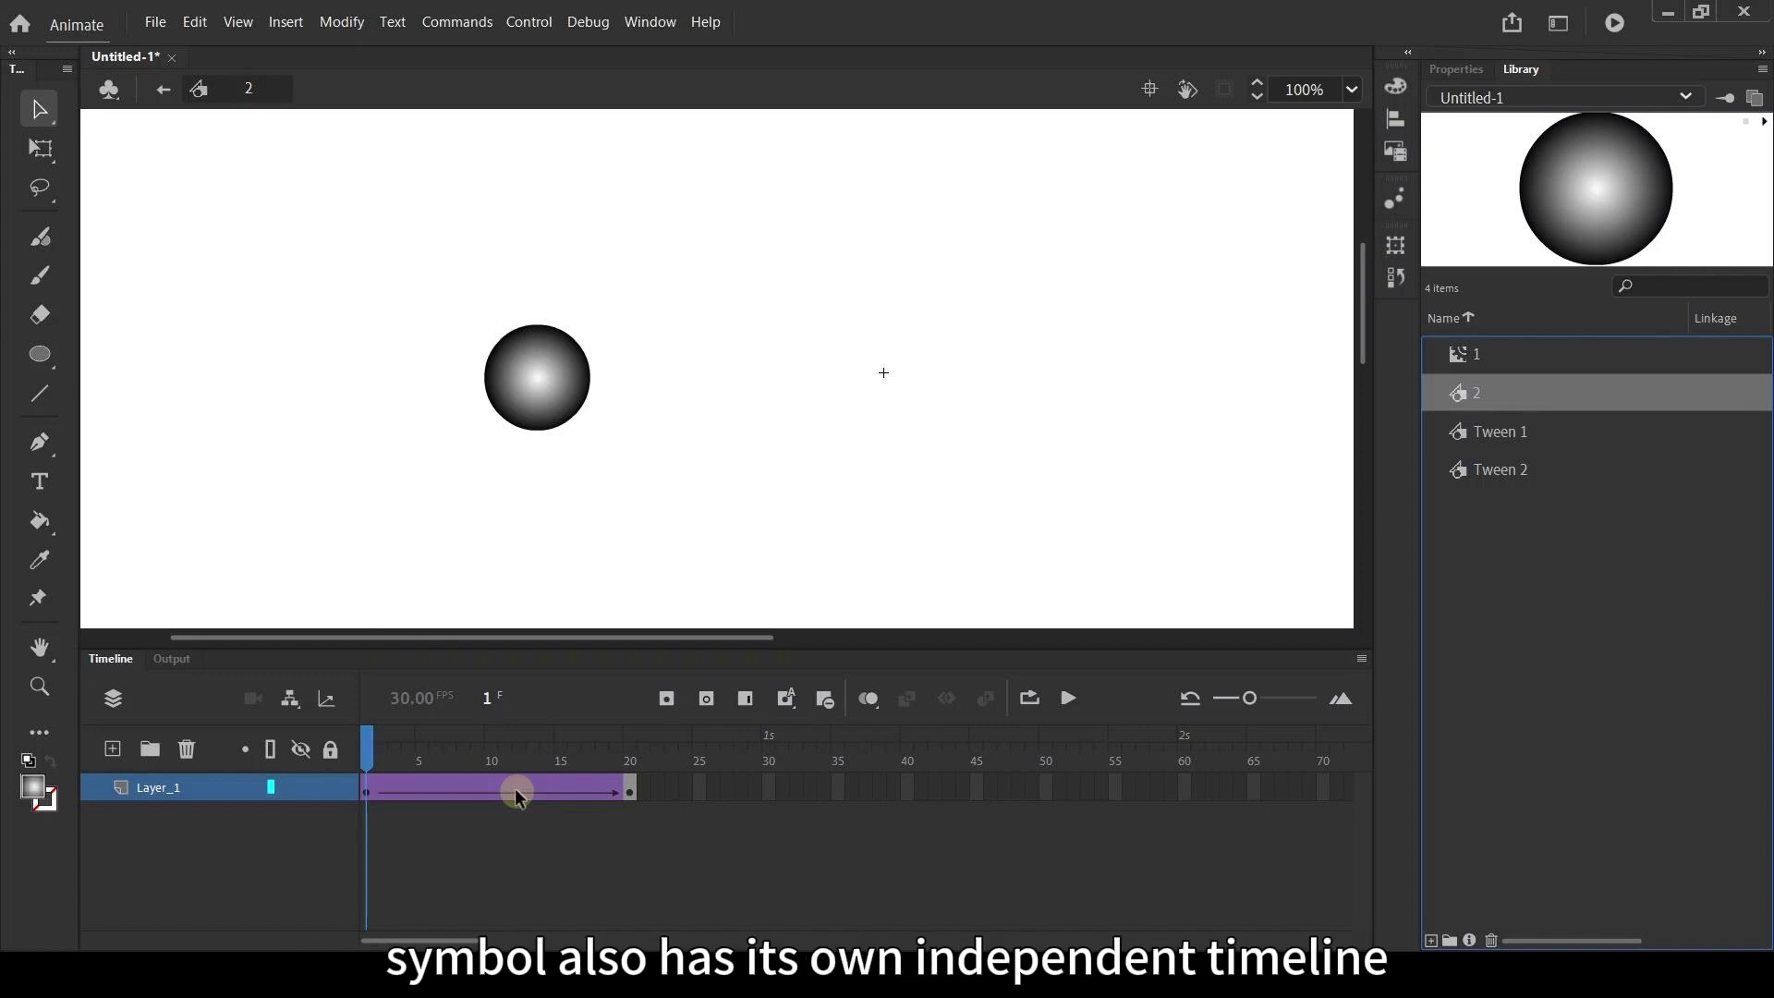
left_click(166, 88)
Move the movie clip sphere lower on the stage and place an instance of graphic symbol 2 above it
left_click_drag(499, 400, 501, 482)
left_click(744, 333)
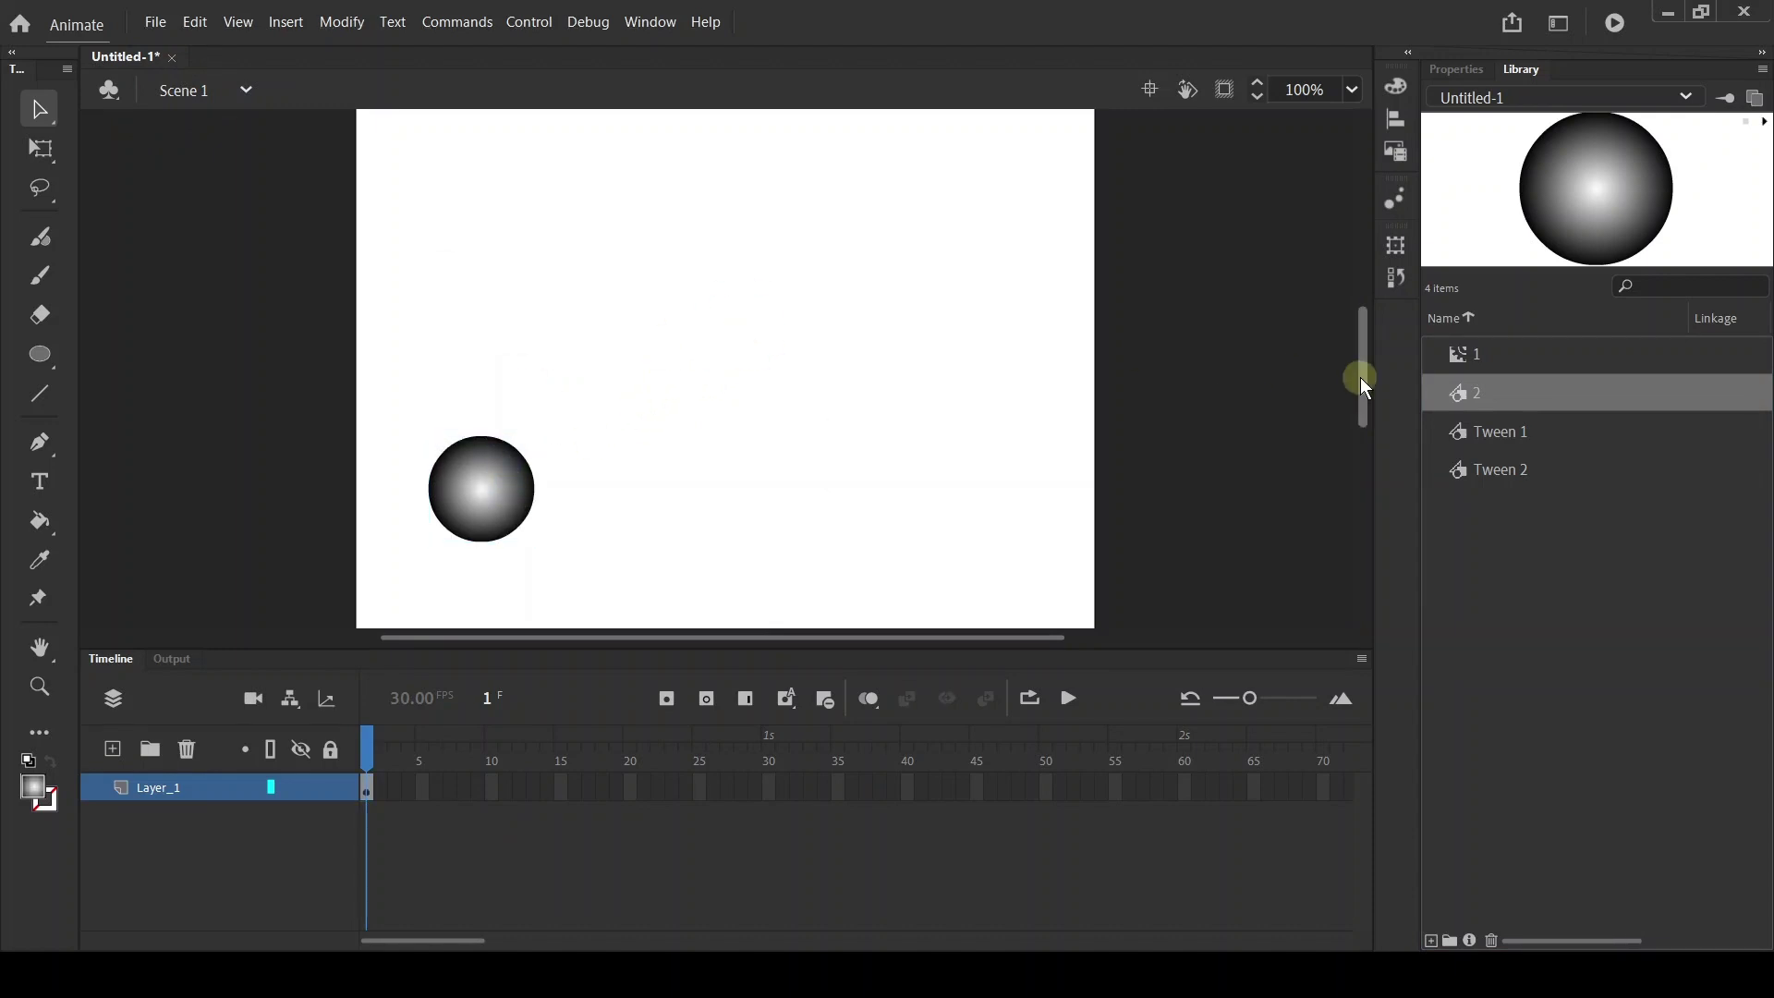
left_click_drag(1469, 392, 506, 289)
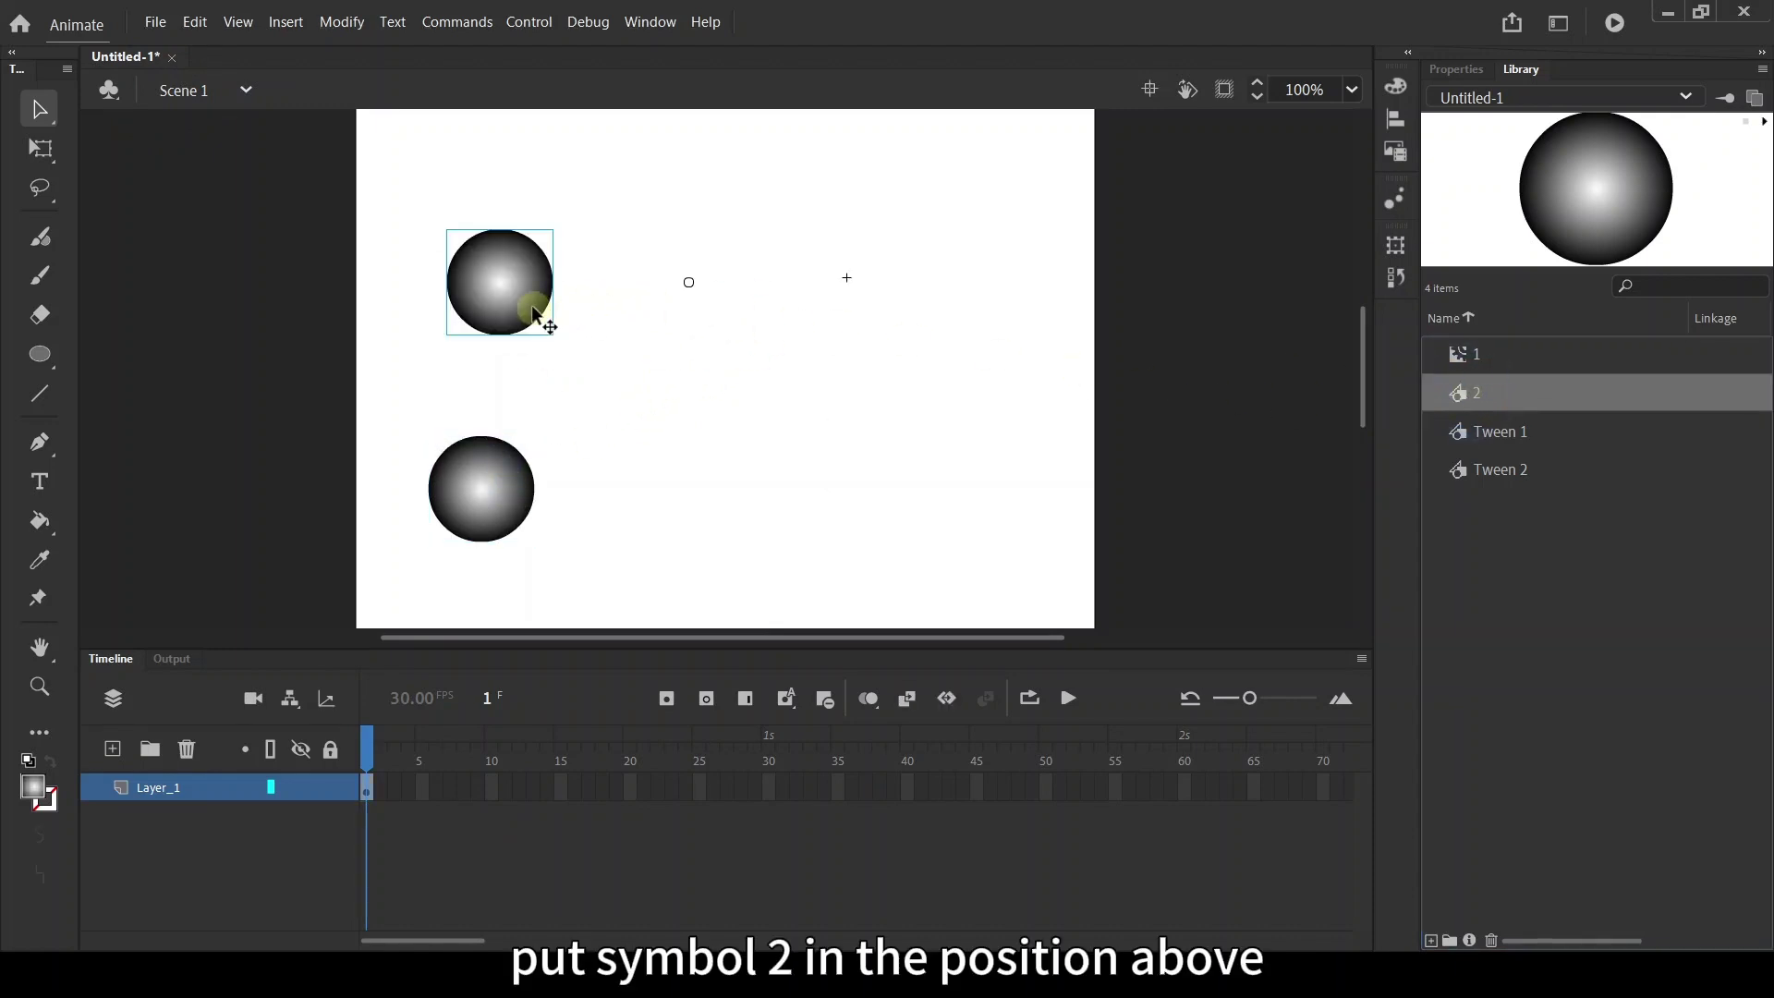
Apply an Advanced color effect with Red at 60% to the upper sphere's graphic instance and deselect it
left_click(1457, 70)
left_click(1627, 596)
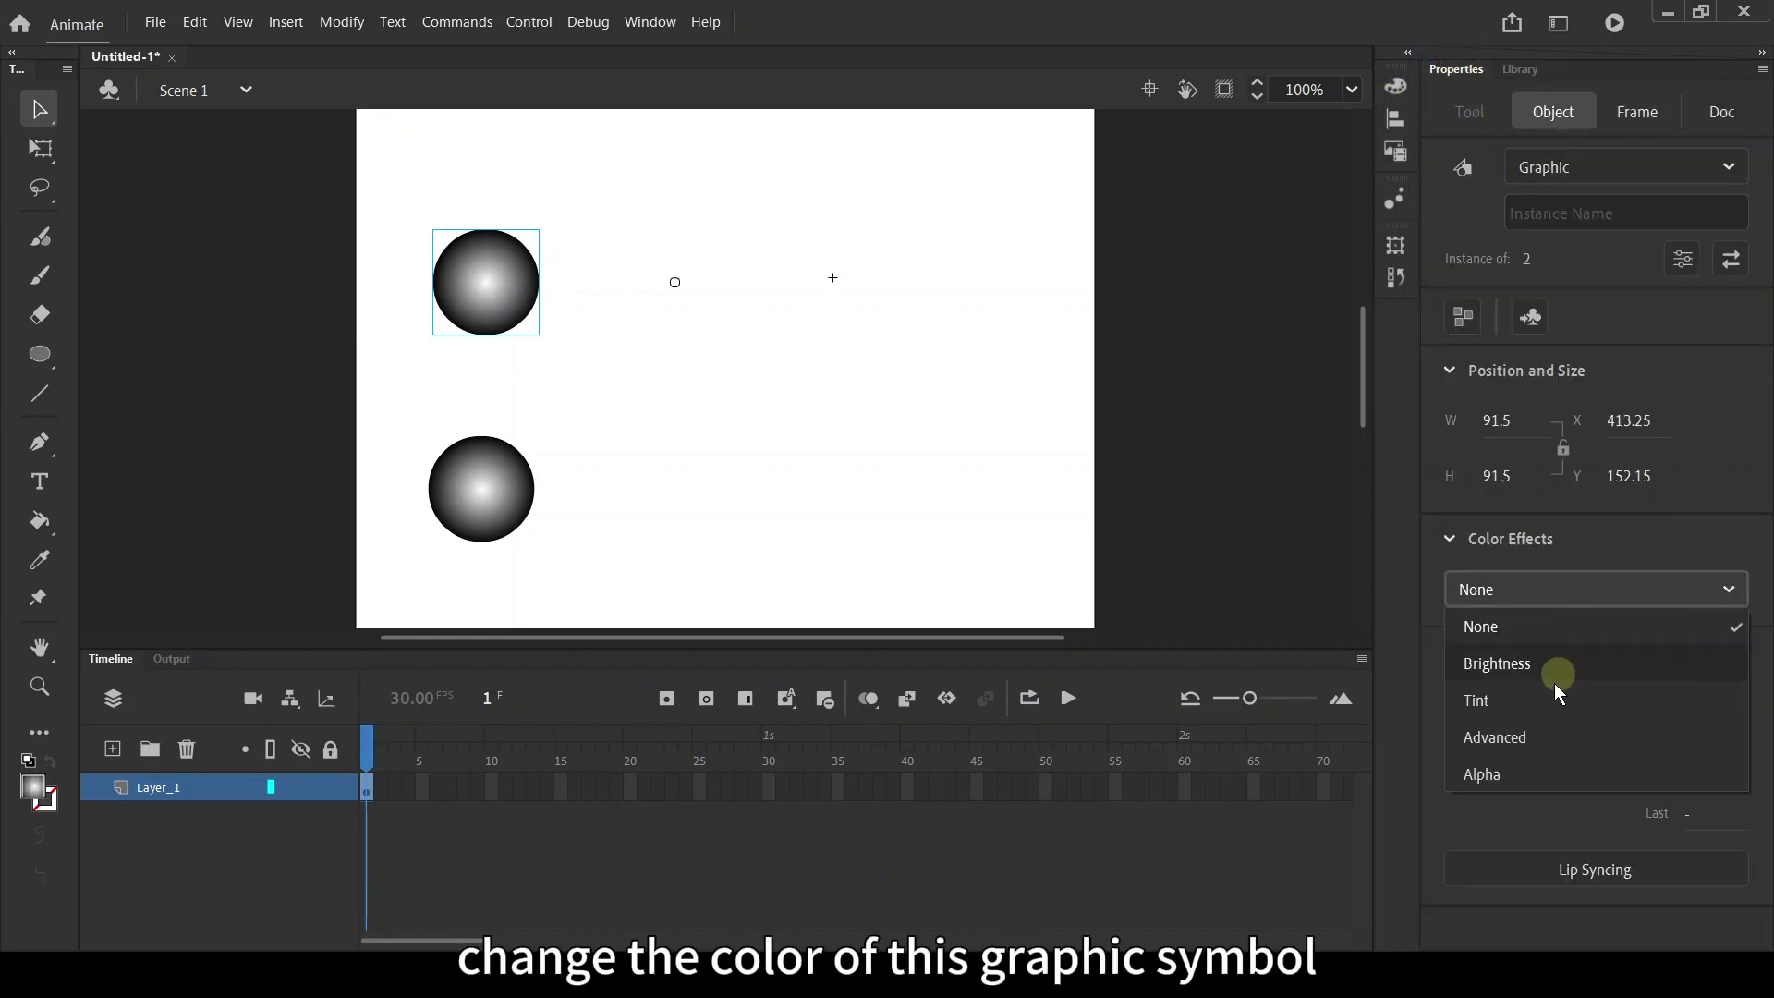
left_click(1529, 737)
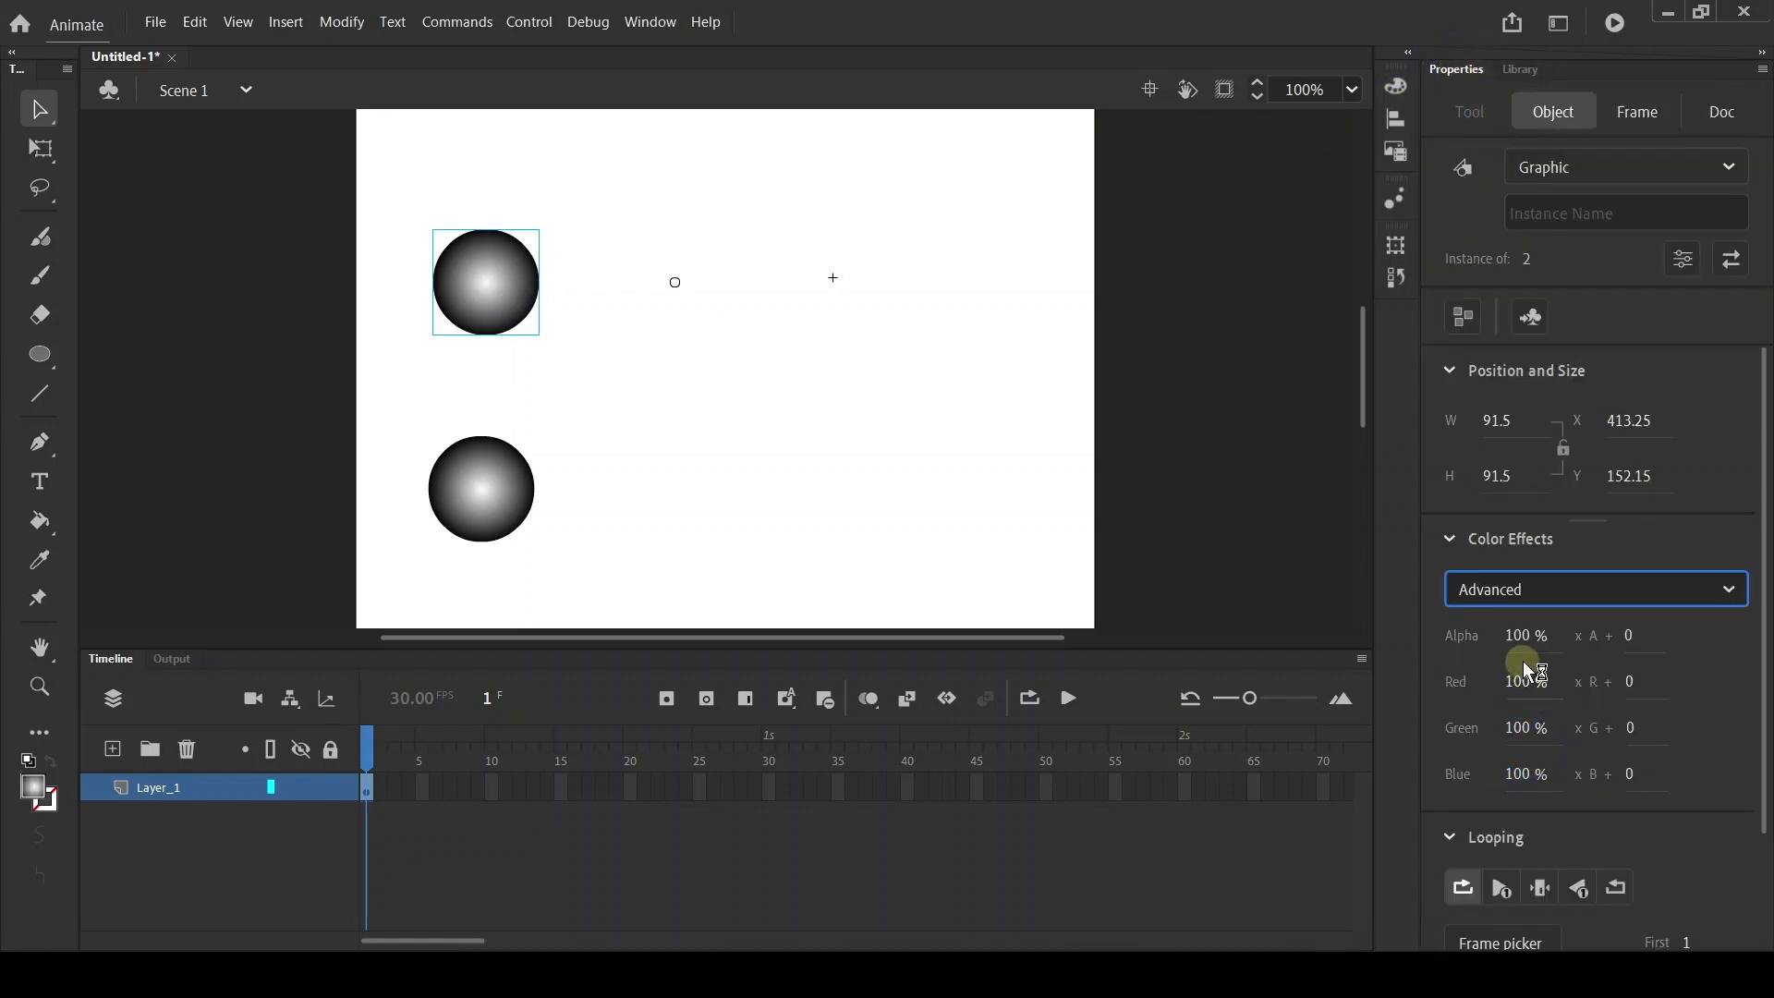
left_click_drag(1534, 682, 1487, 682)
left_click(1610, 682)
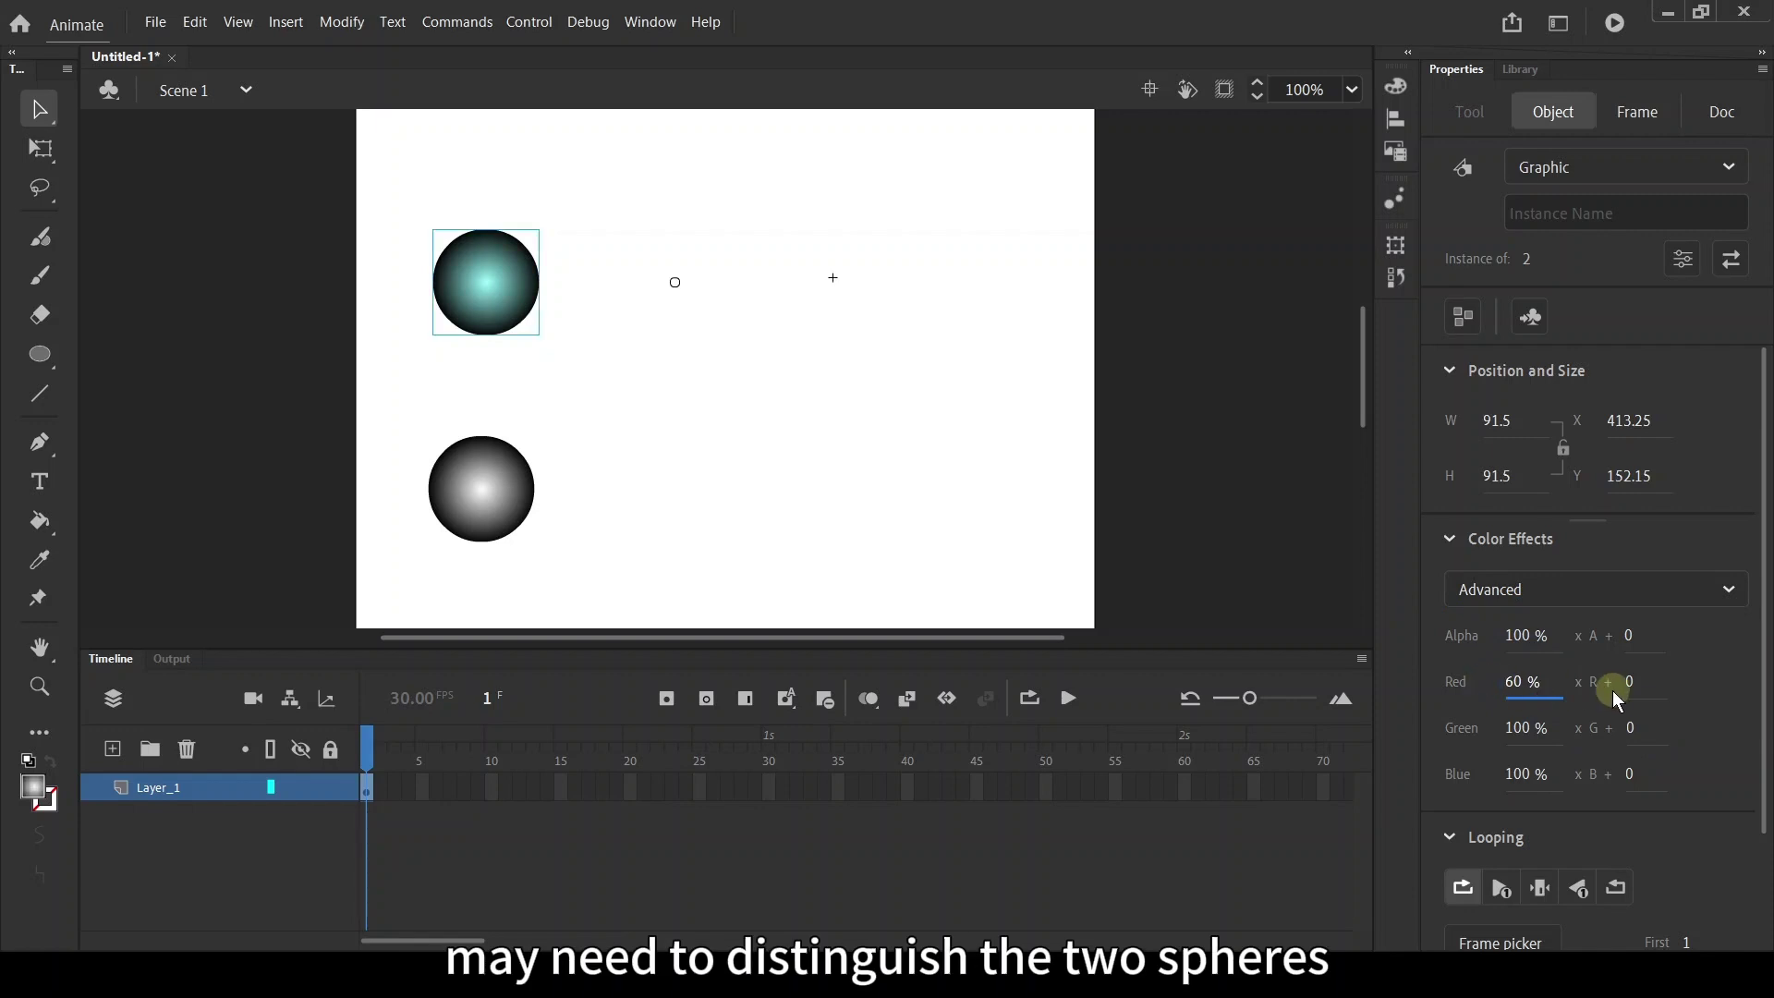
left_click(615, 348)
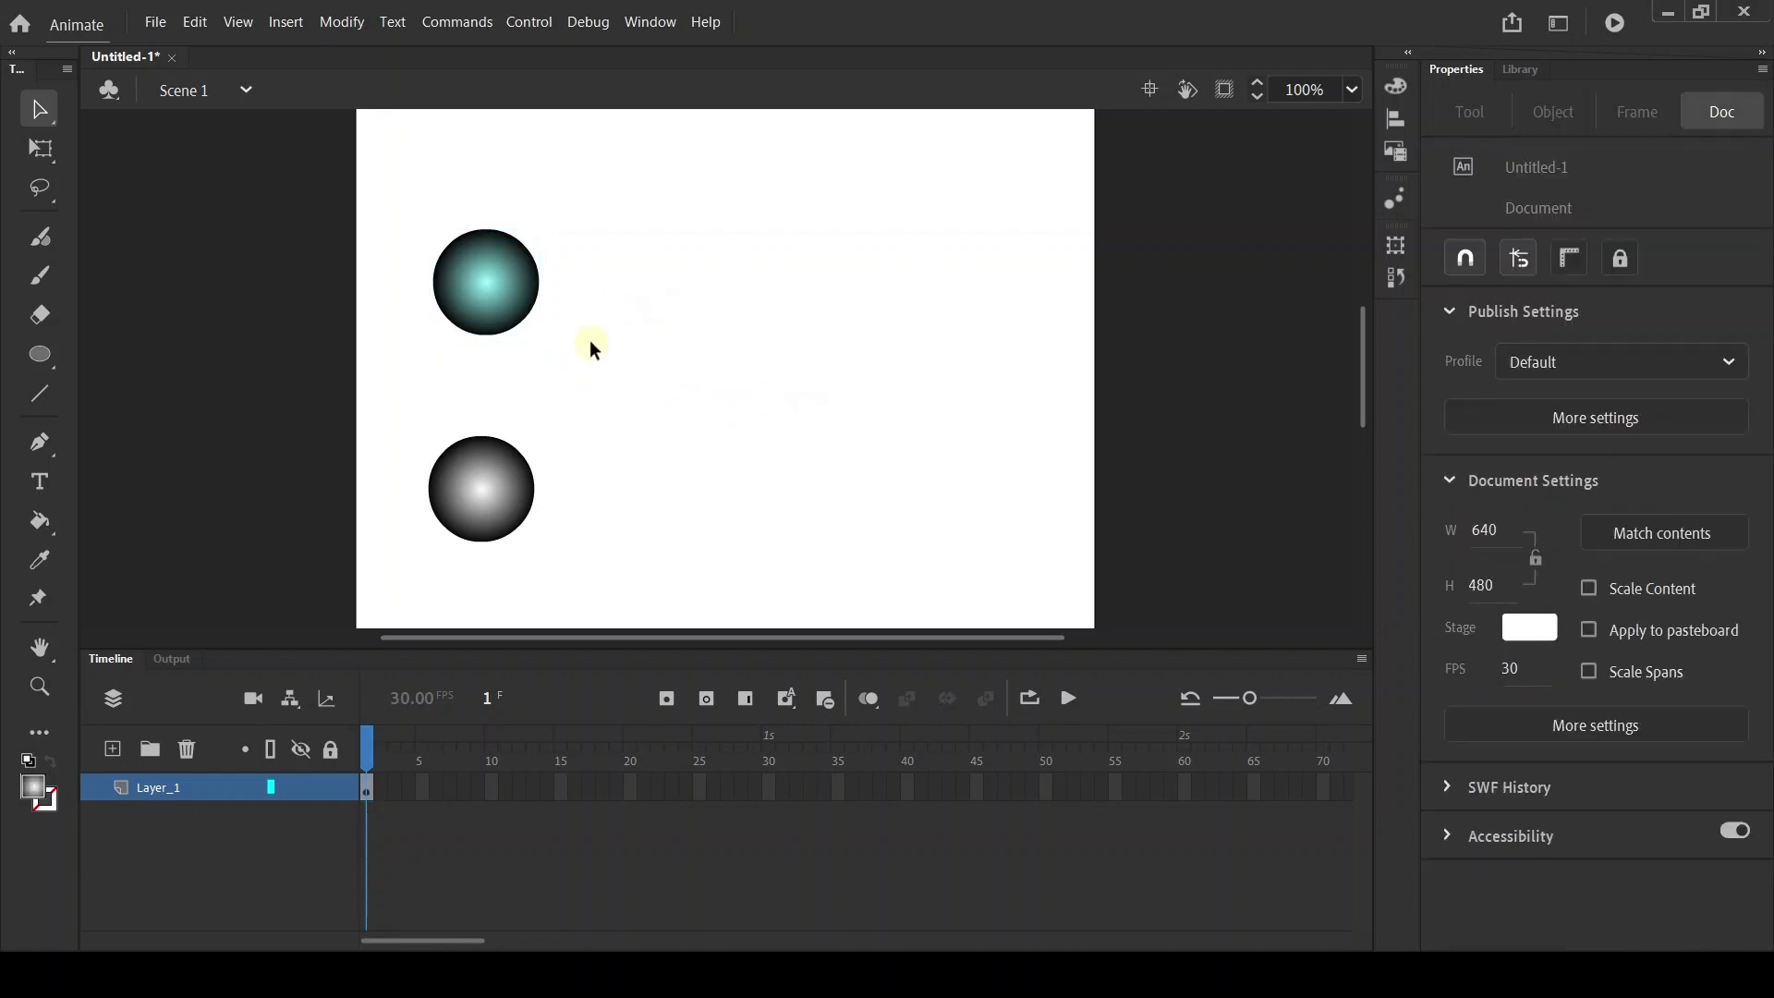
Test the movie to compare the two spheres' playback, close the preview and check the graphic instance's properties
key("ctrl+Return")
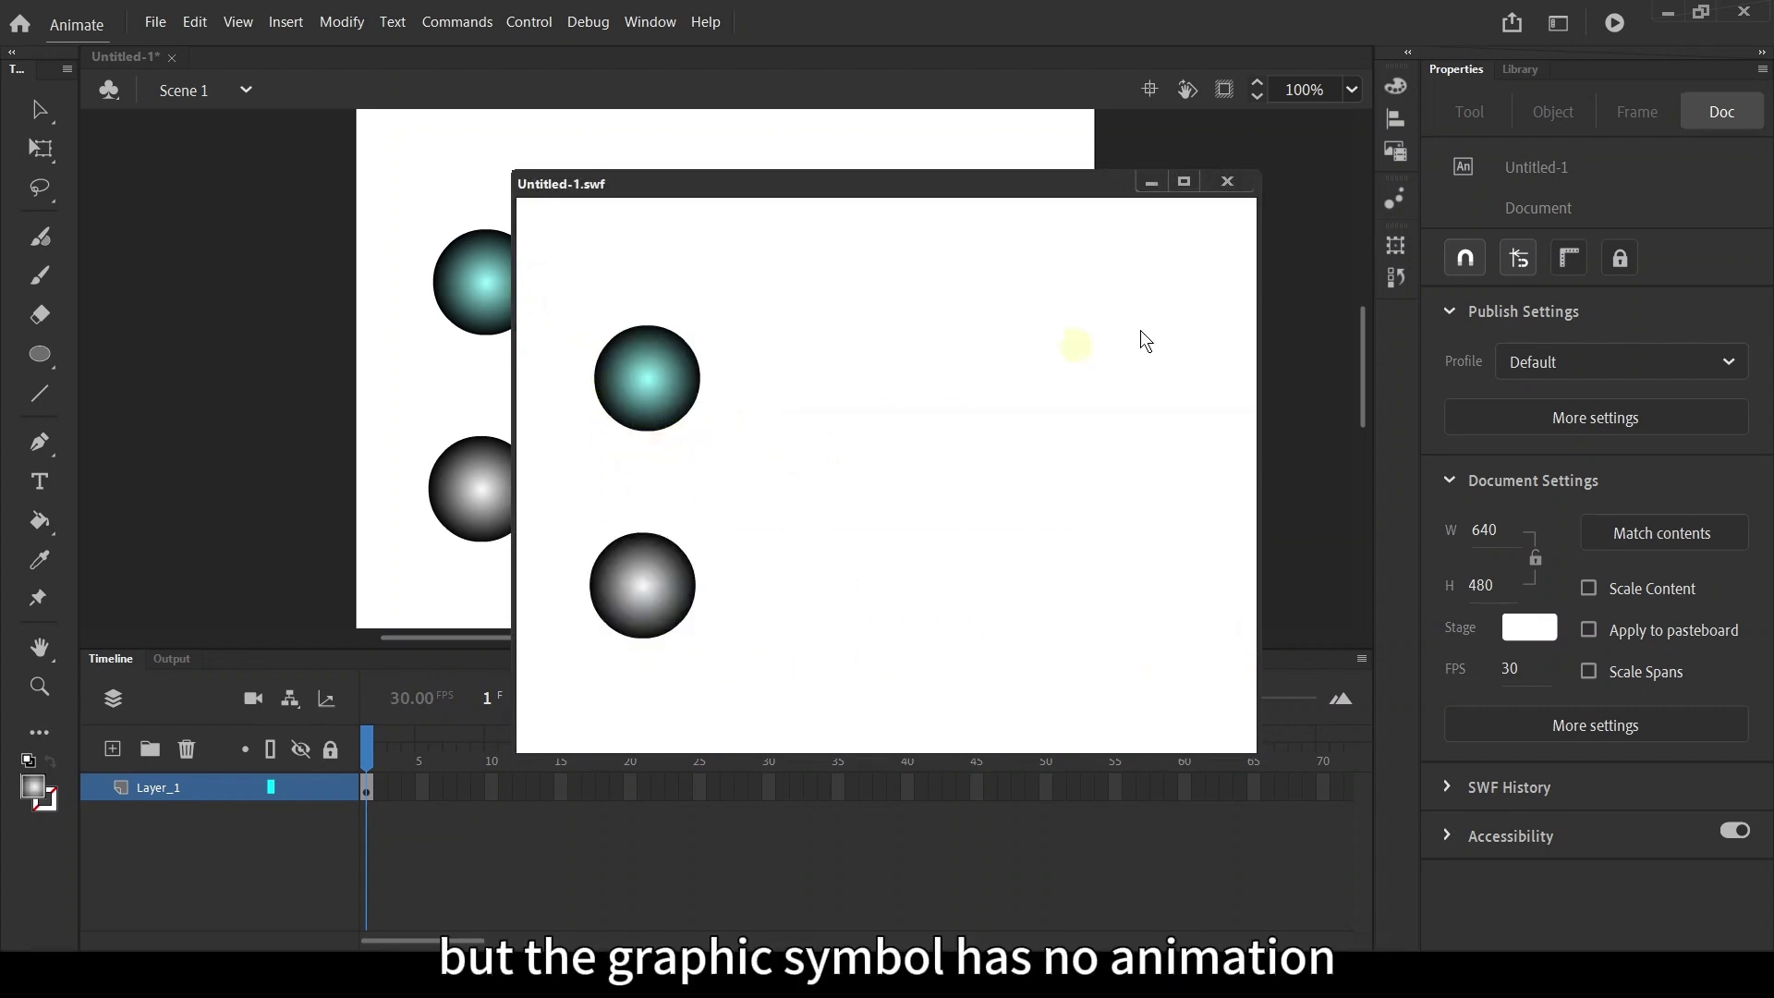
left_click(1231, 183)
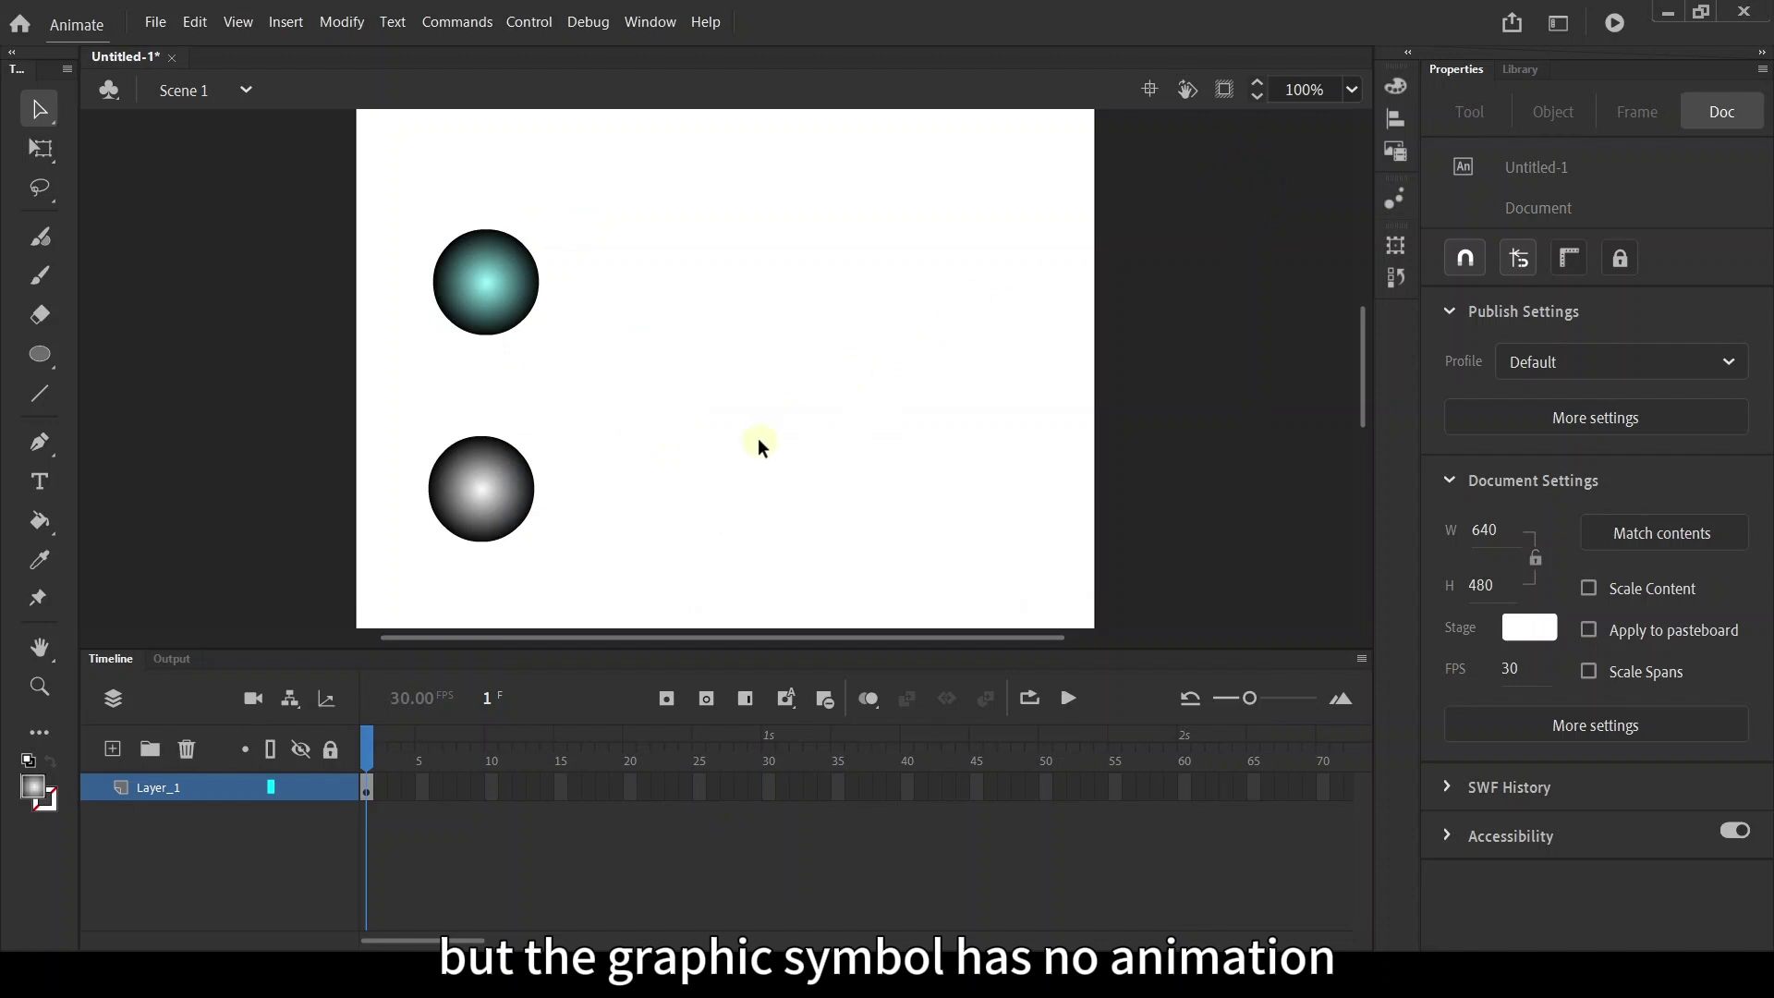
left_click(515, 309)
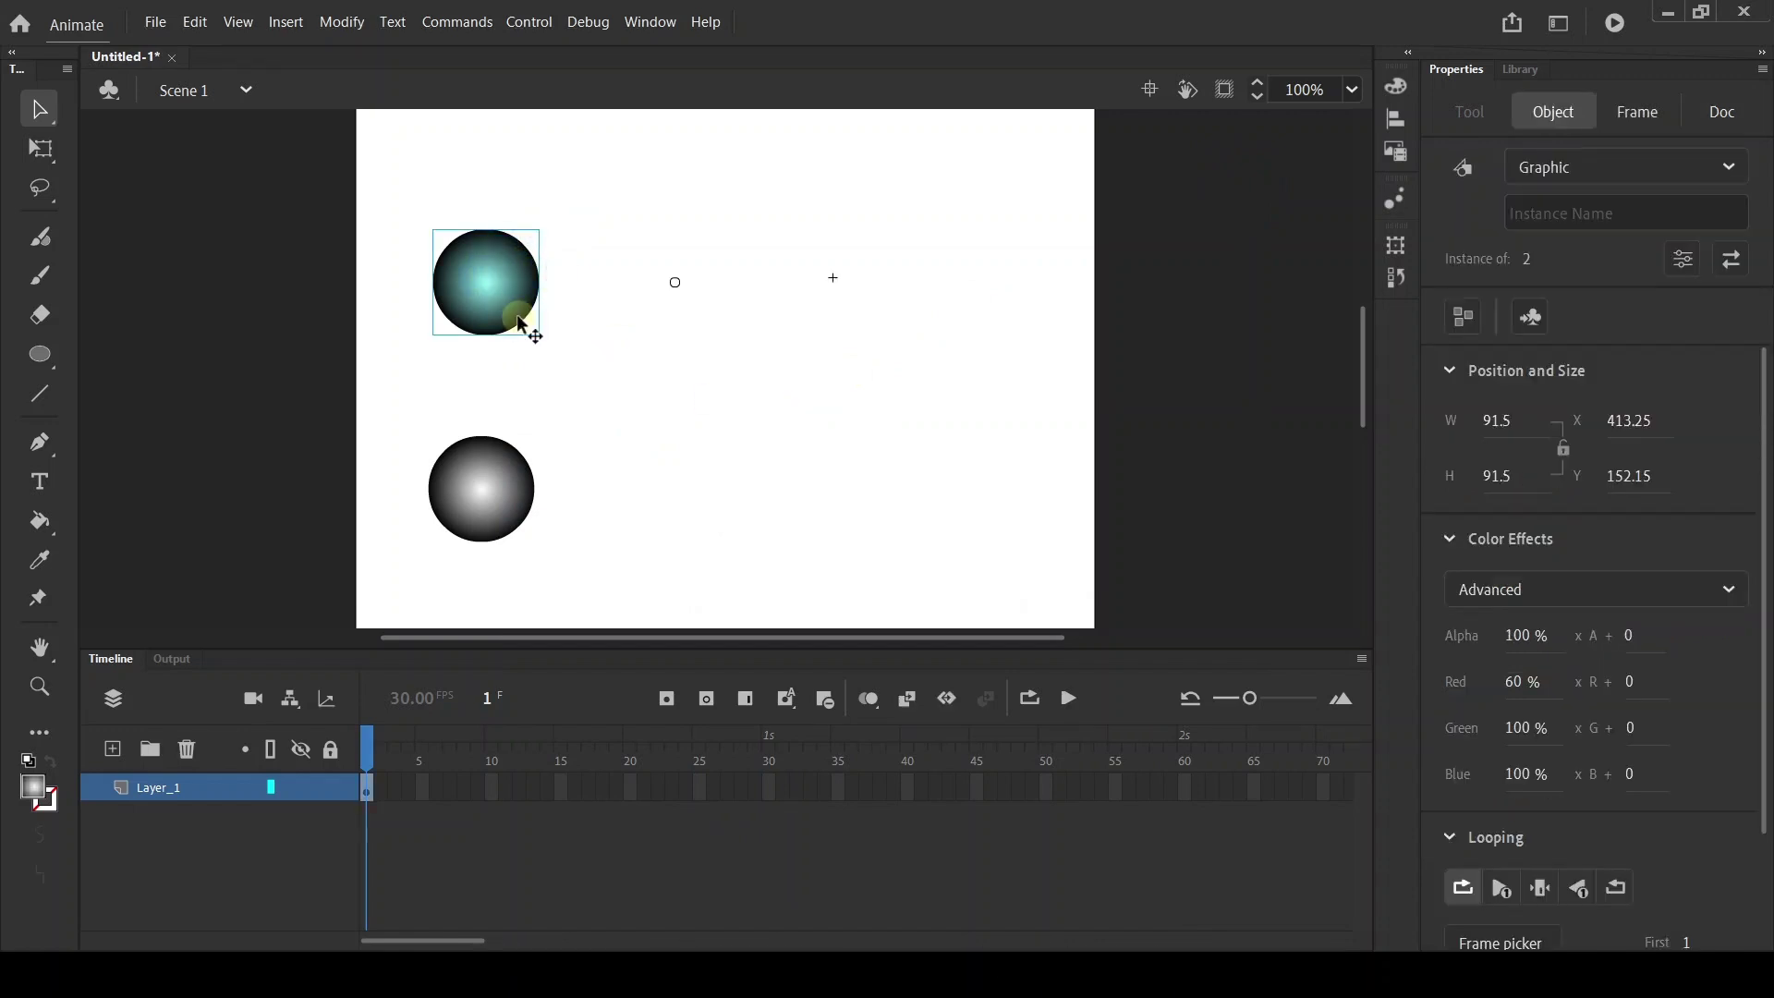
left_click(590, 351)
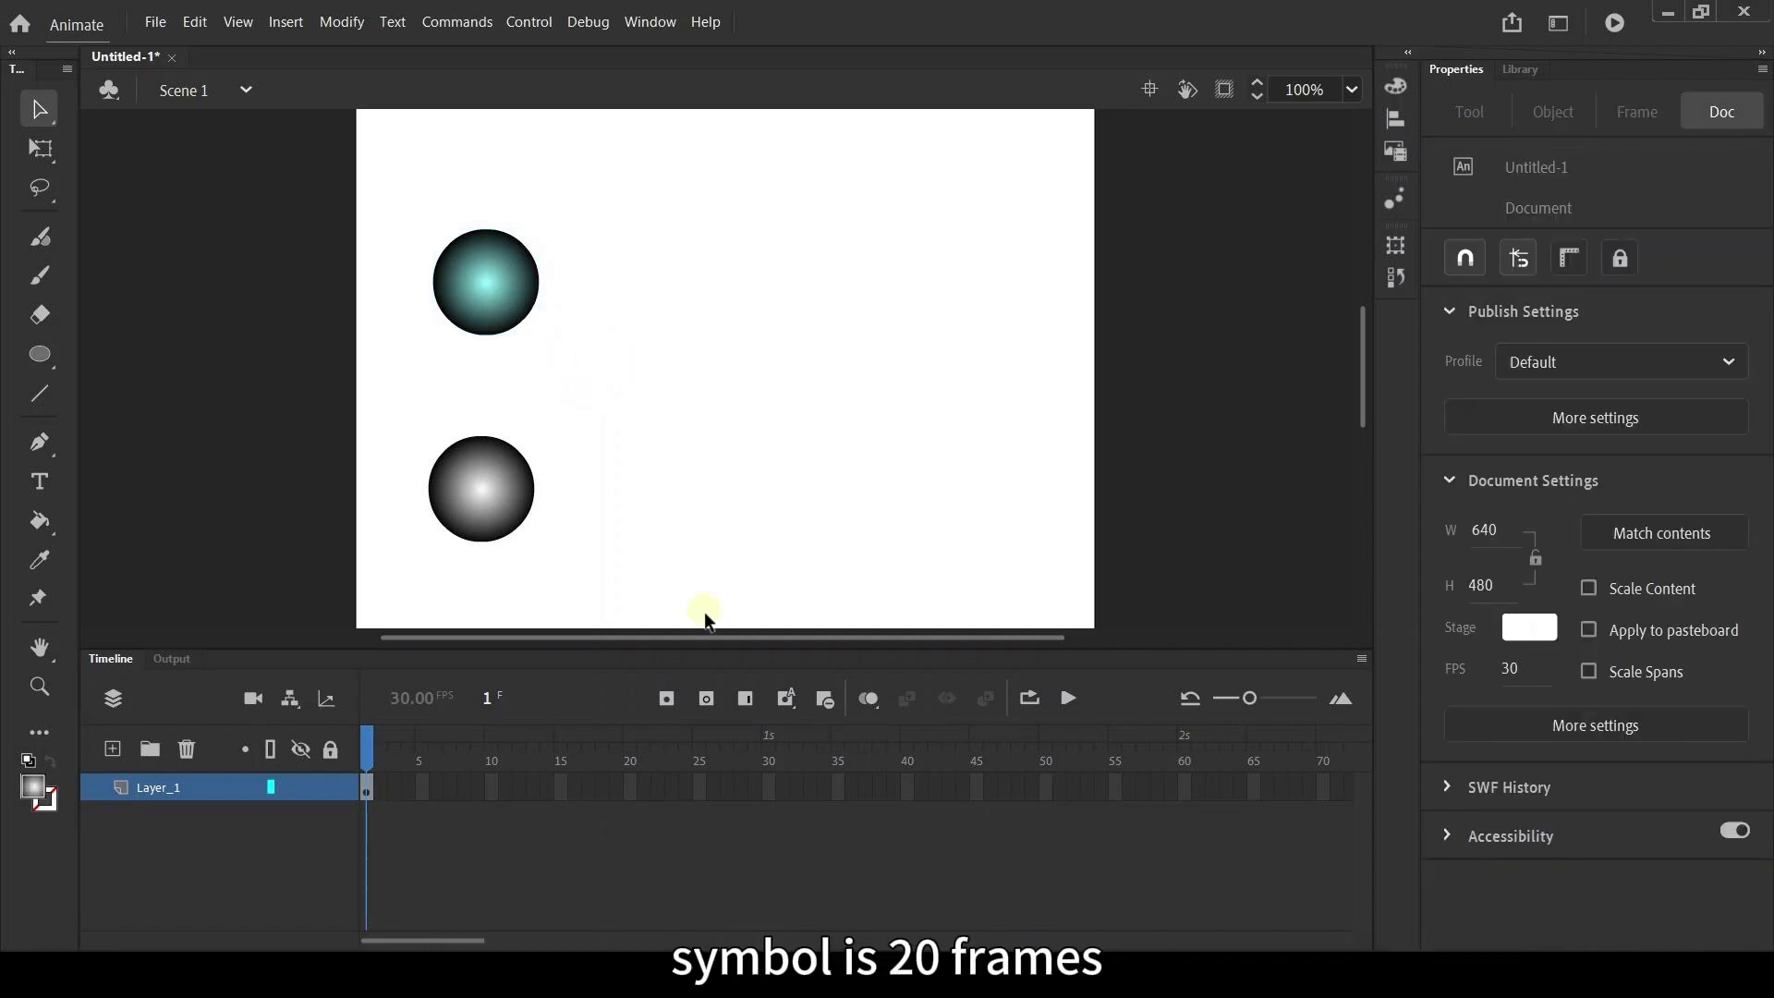
Extend Layer_1 to frame 20 by inserting a frame, and scrub the main timeline to check the graphic sphere's motion
left_click(630, 788)
right_click(632, 789)
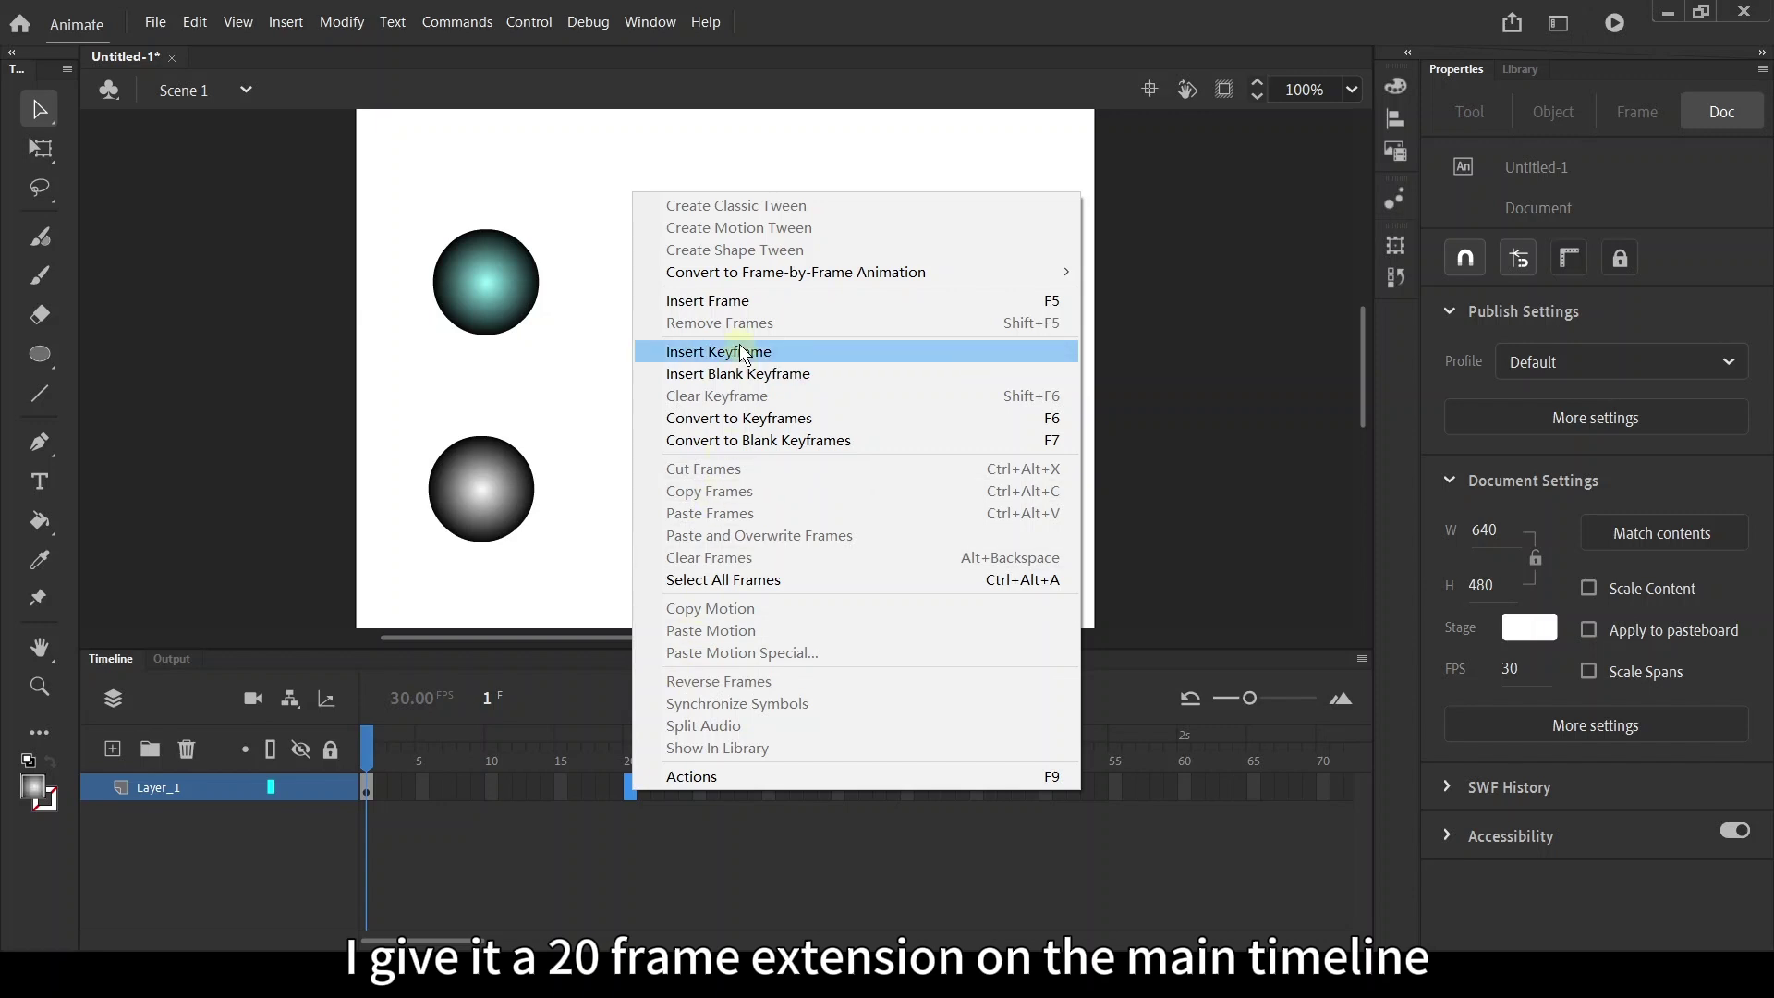
left_click(761, 301)
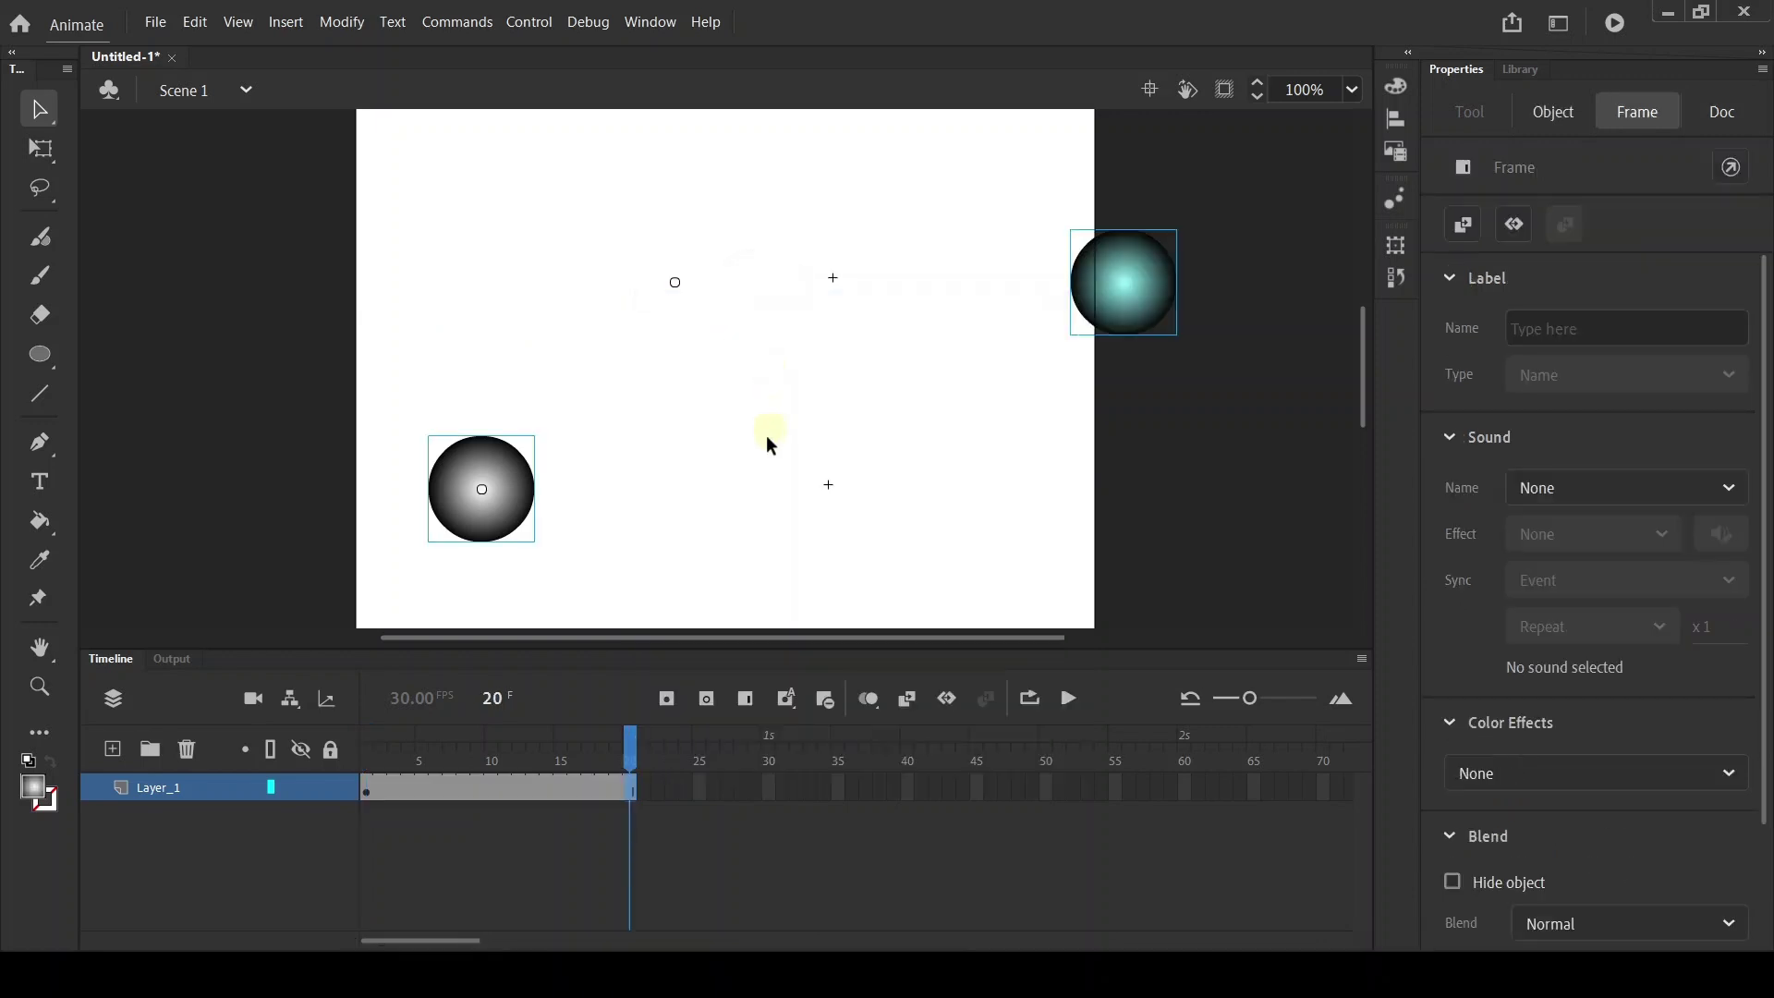
mouse_move(629, 751)
left_mouse_down()
mouse_move(365, 752)
mouse_move(626, 753)
left_mouse_up()
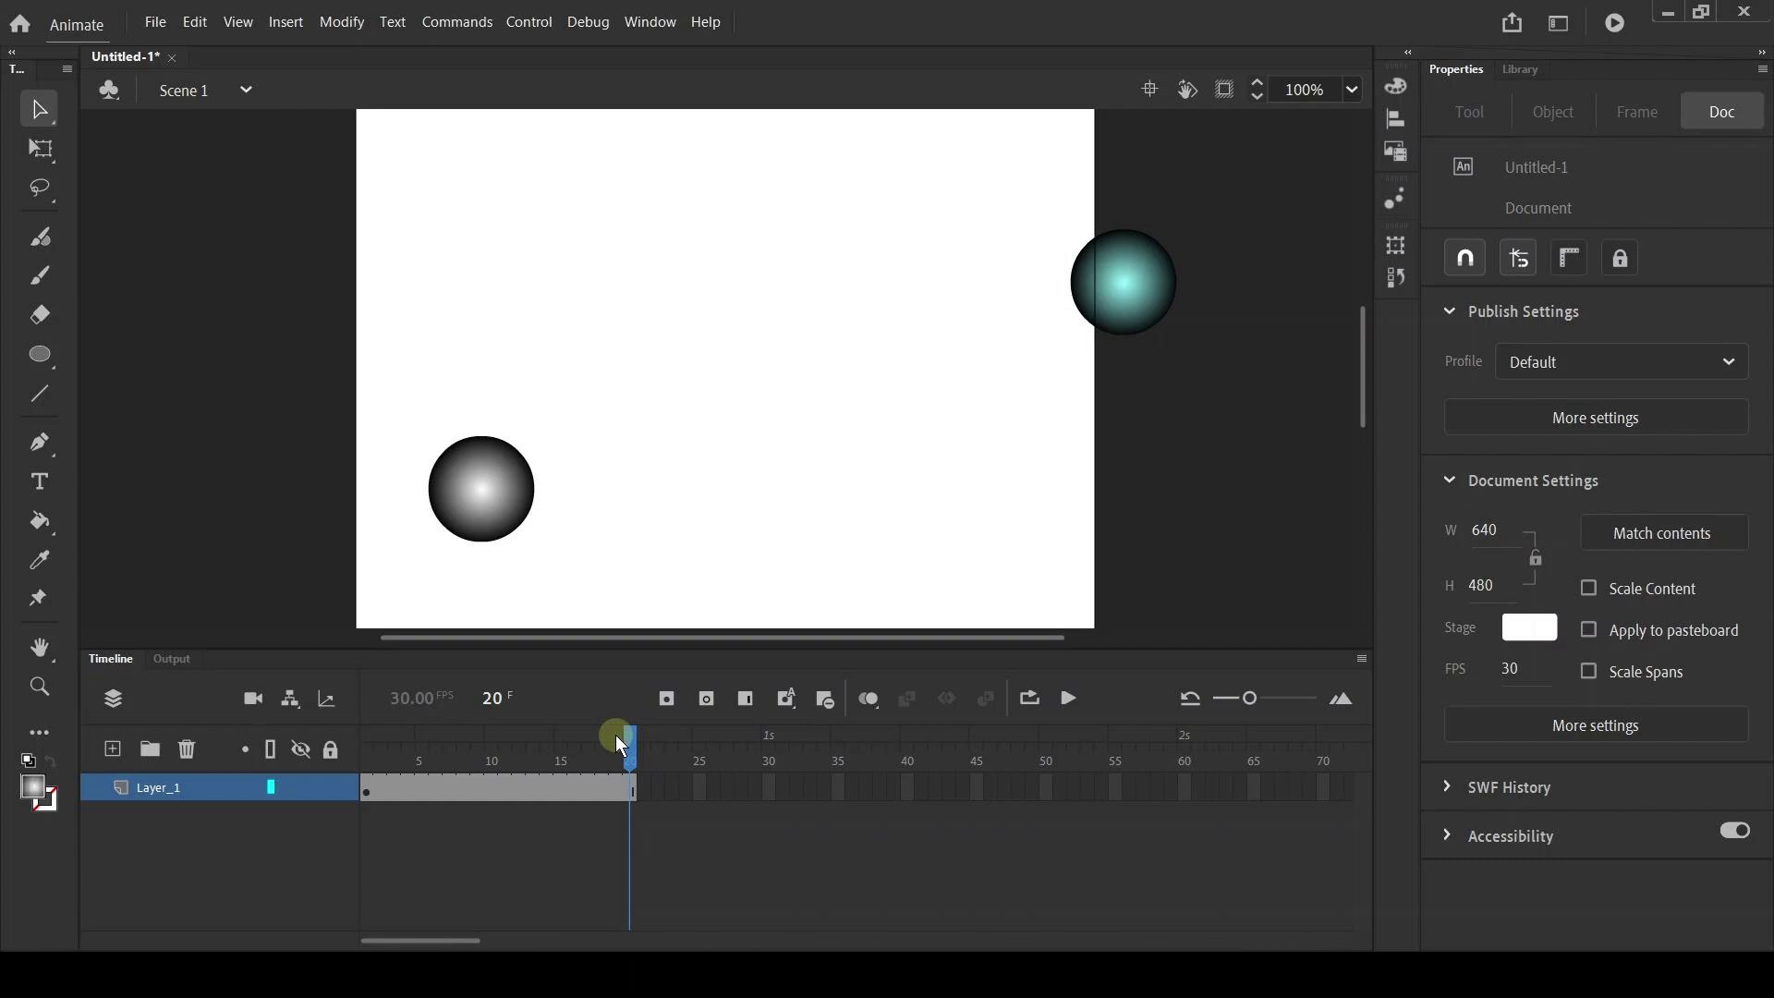
Test the movie with the 20-frame timeline, close the preview and select the teal graphic sphere
key("ctrl+Return")
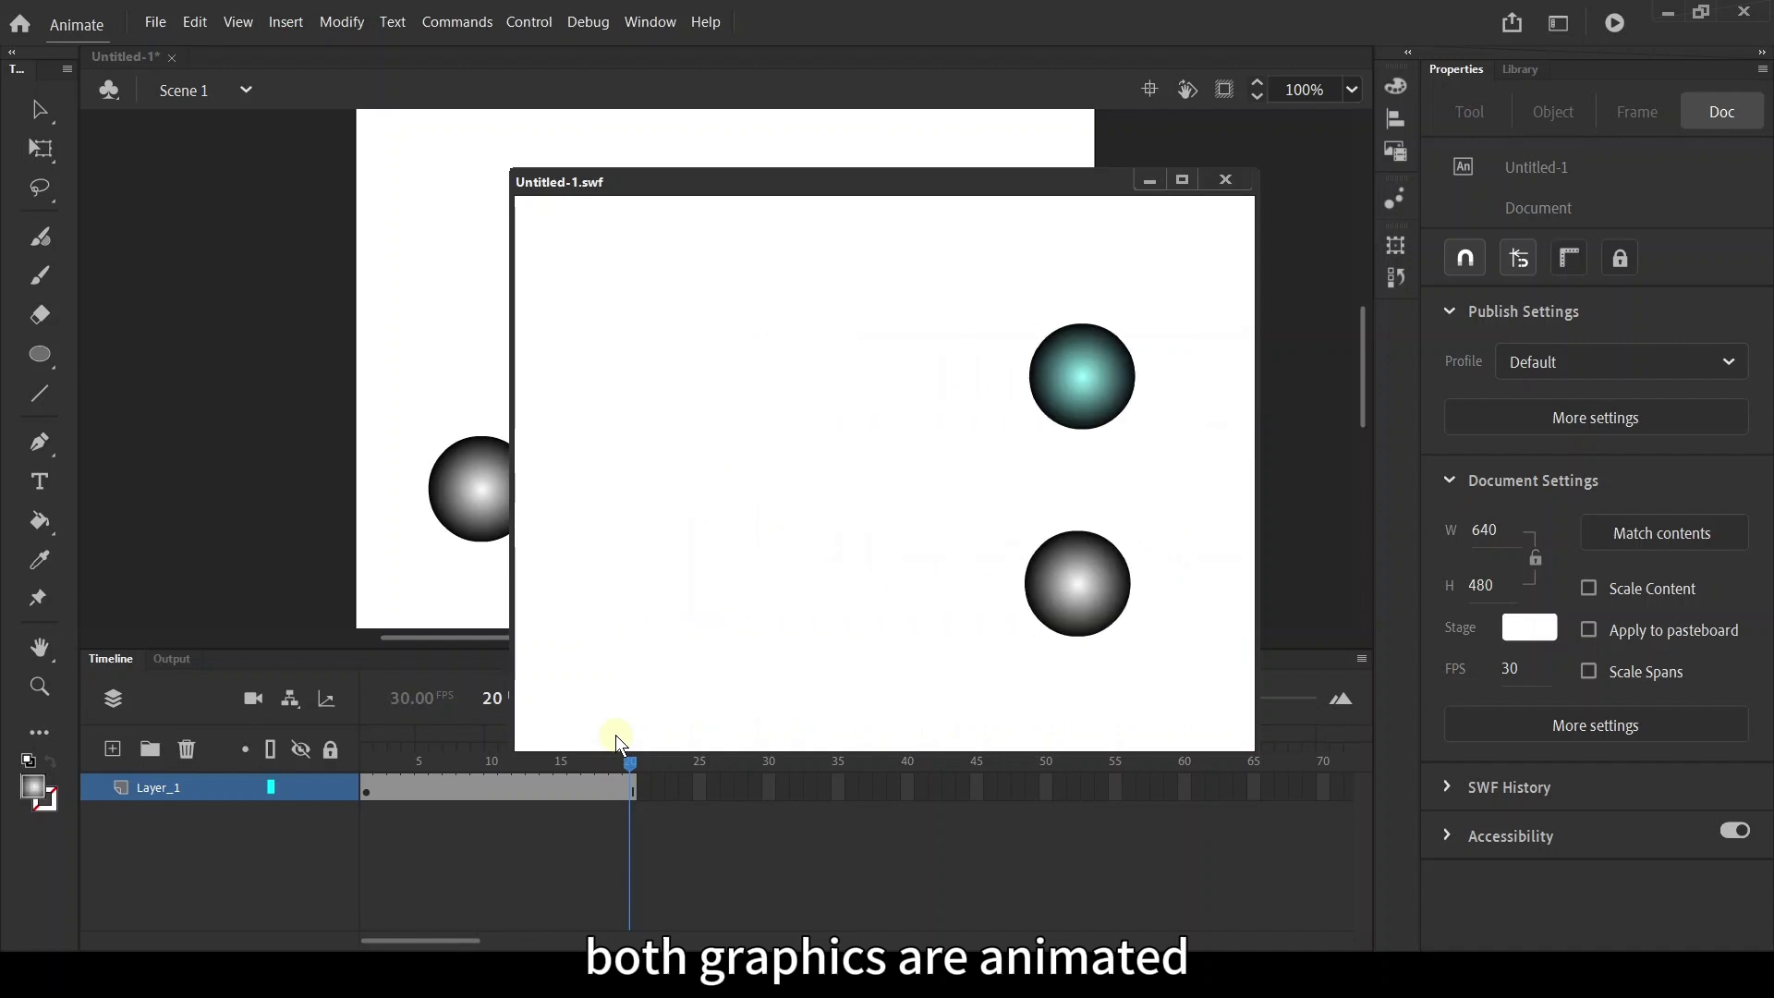
left_click(1225, 179)
left_click(1107, 283)
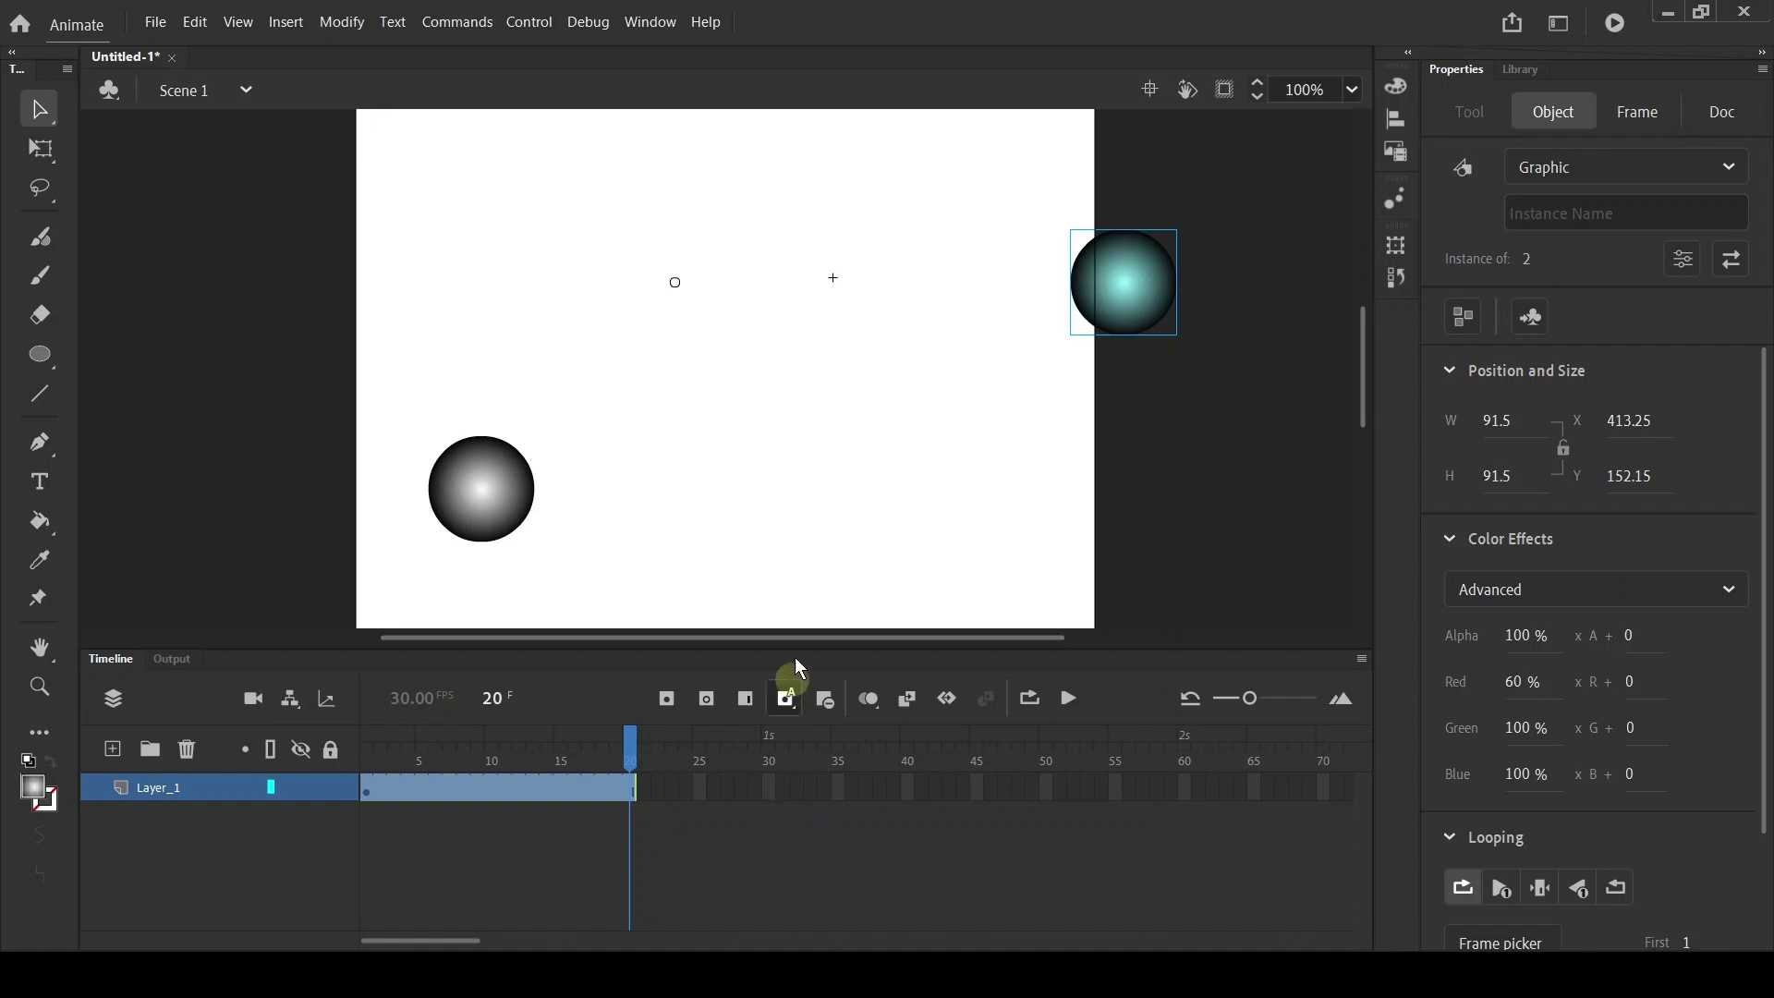
Extend Layer_1 to frame 30 by inserting a frame, and scrub between frames 21 and 30 to check the graphic sphere
left_click(793, 744)
right_click(768, 791)
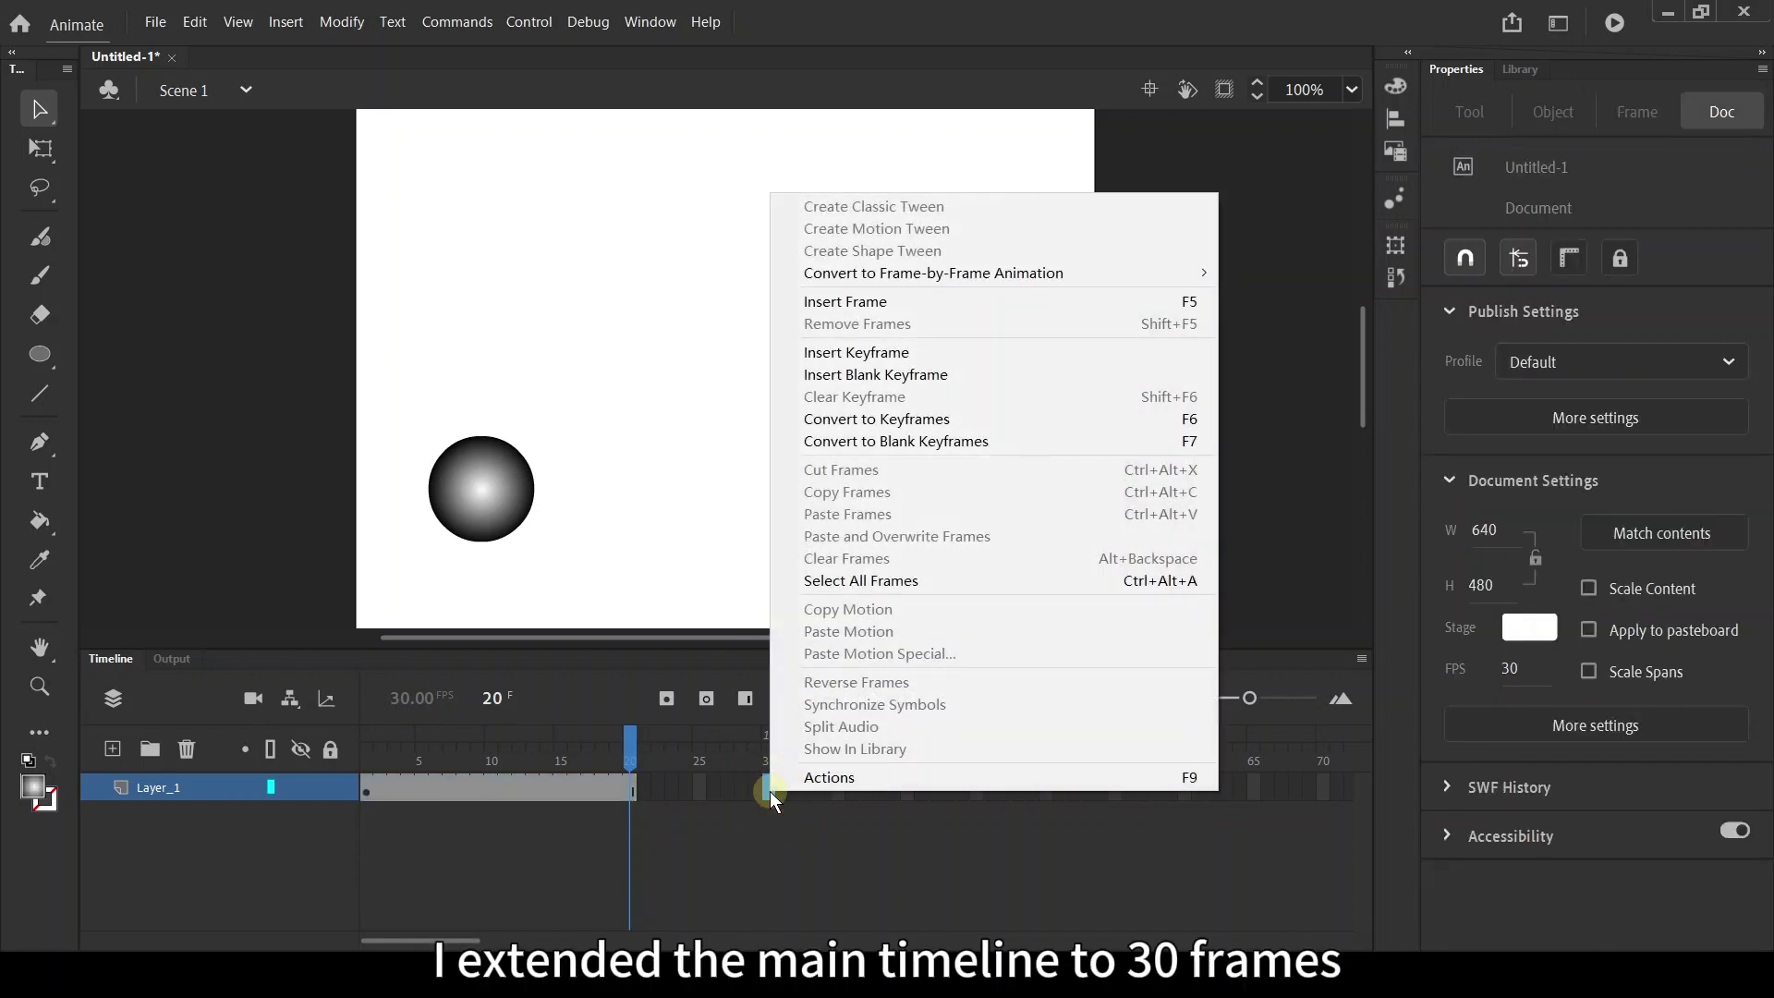
left_click(851, 301)
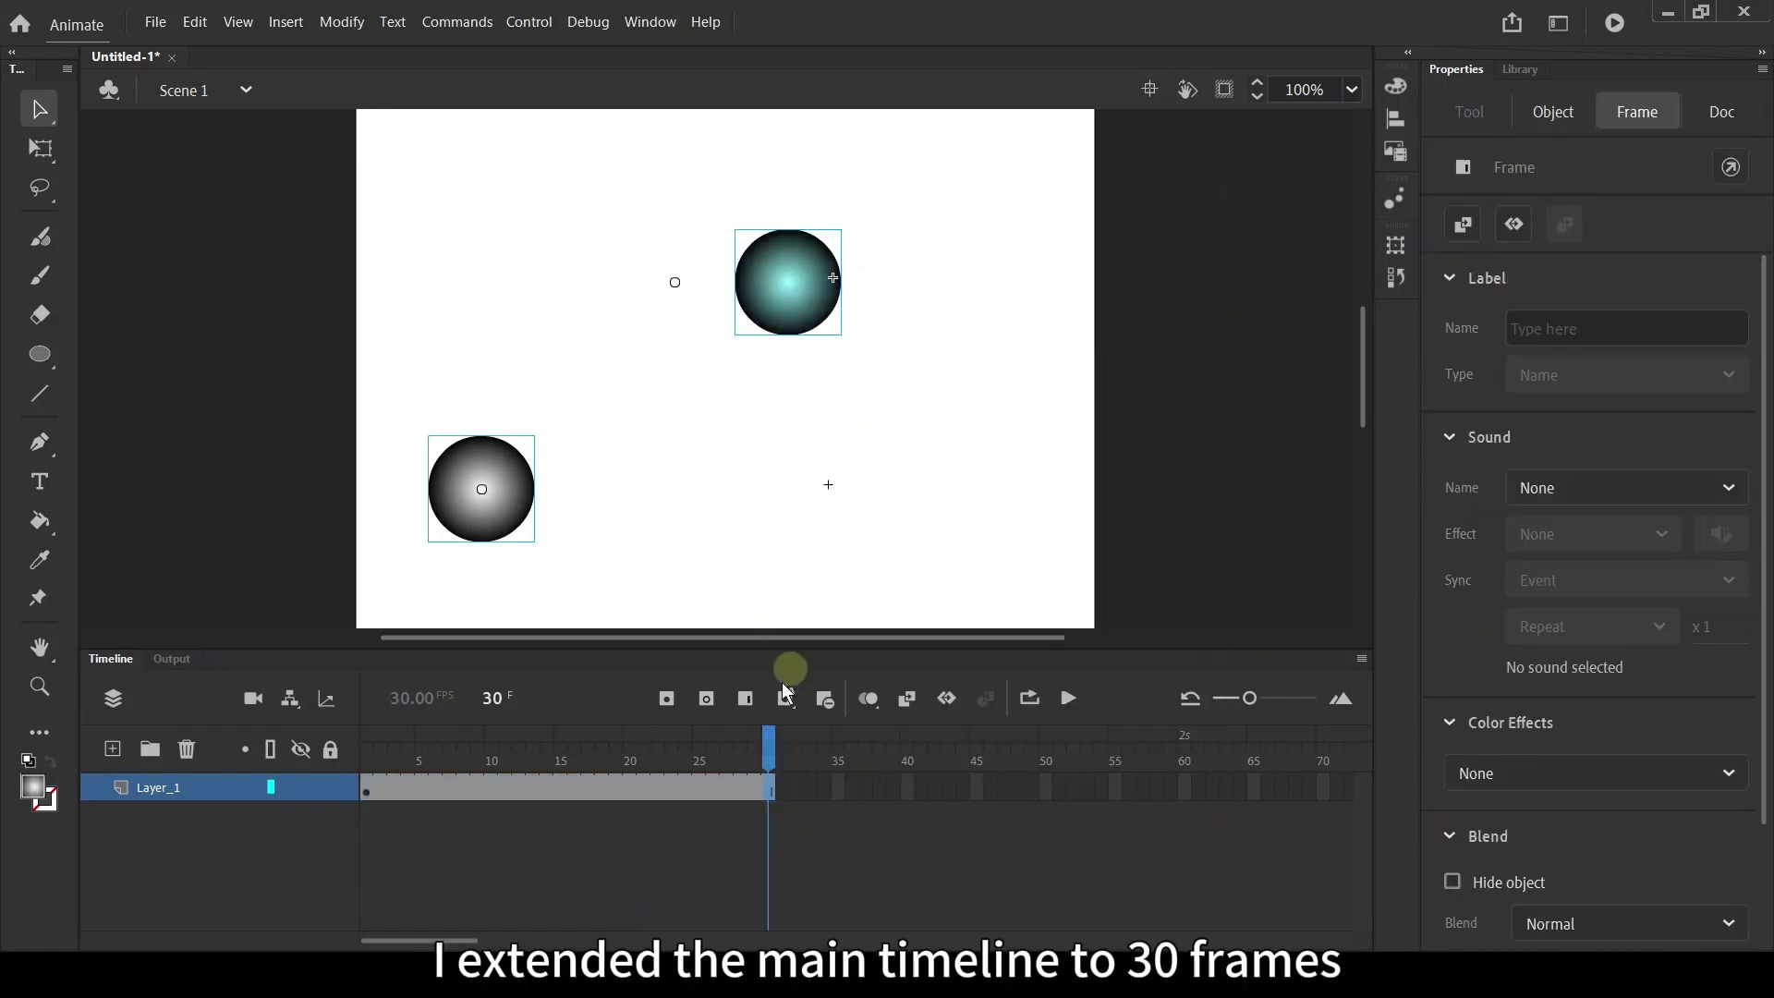
left_click_drag(769, 756, 649, 774)
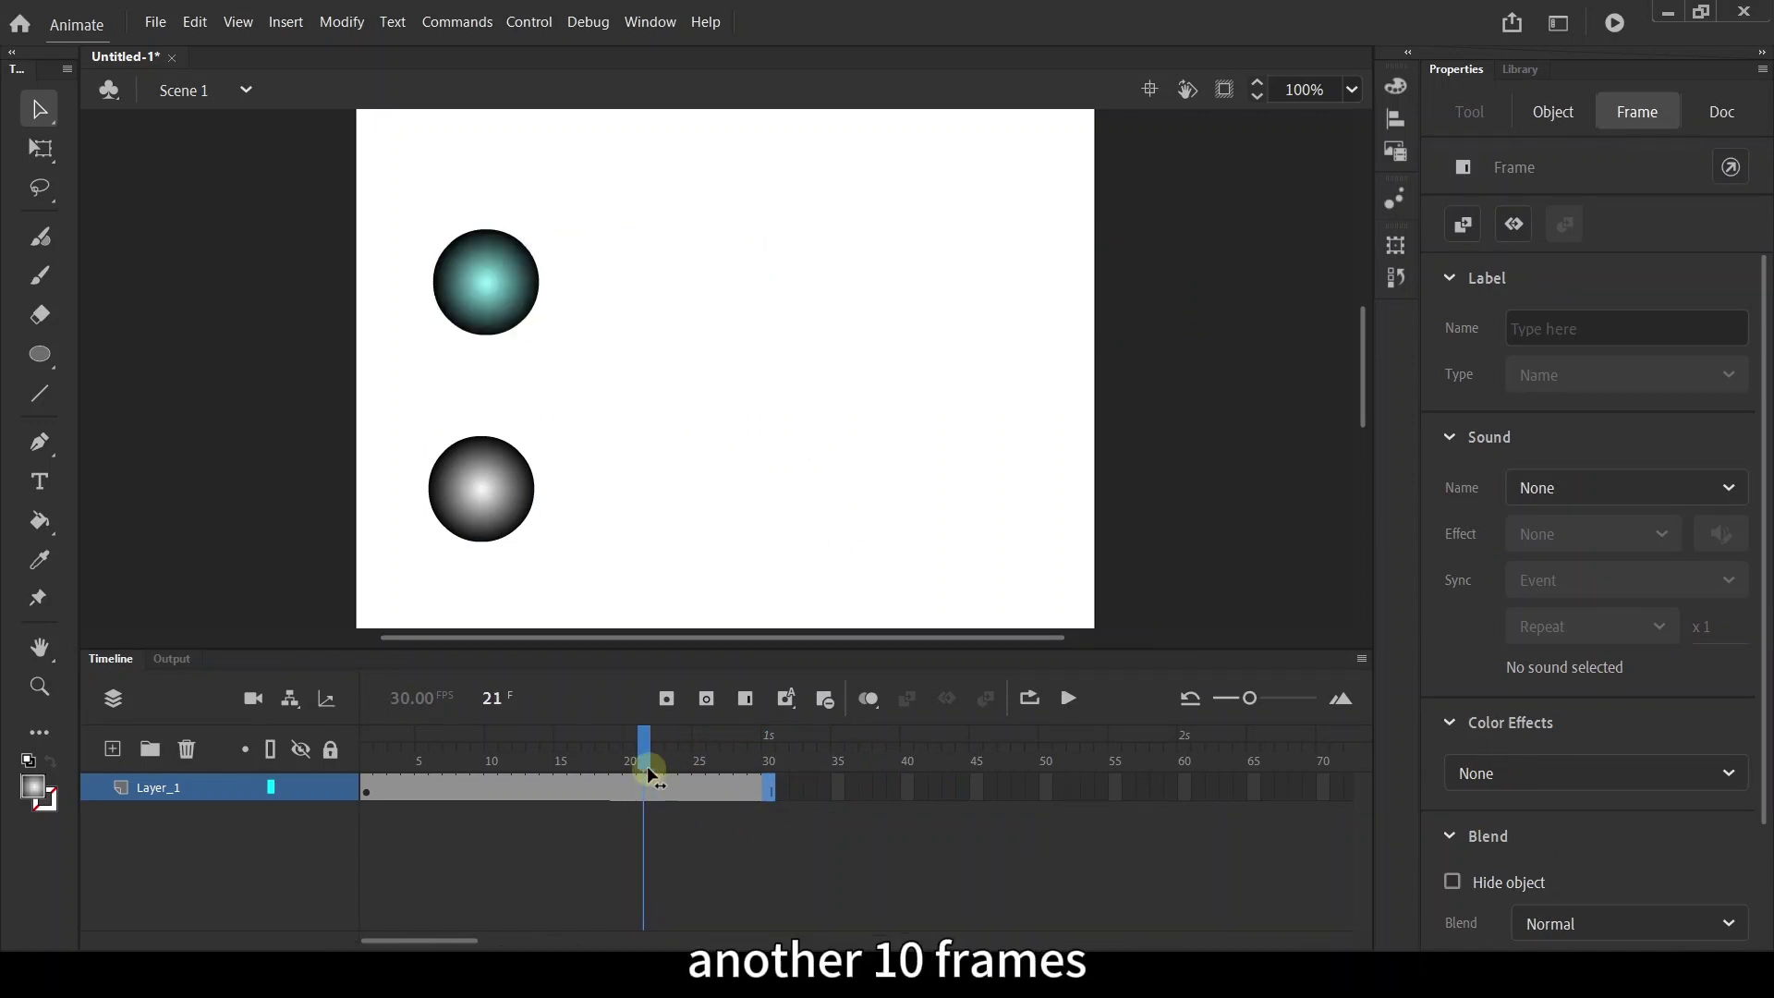
left_click_drag(647, 767, 764, 767)
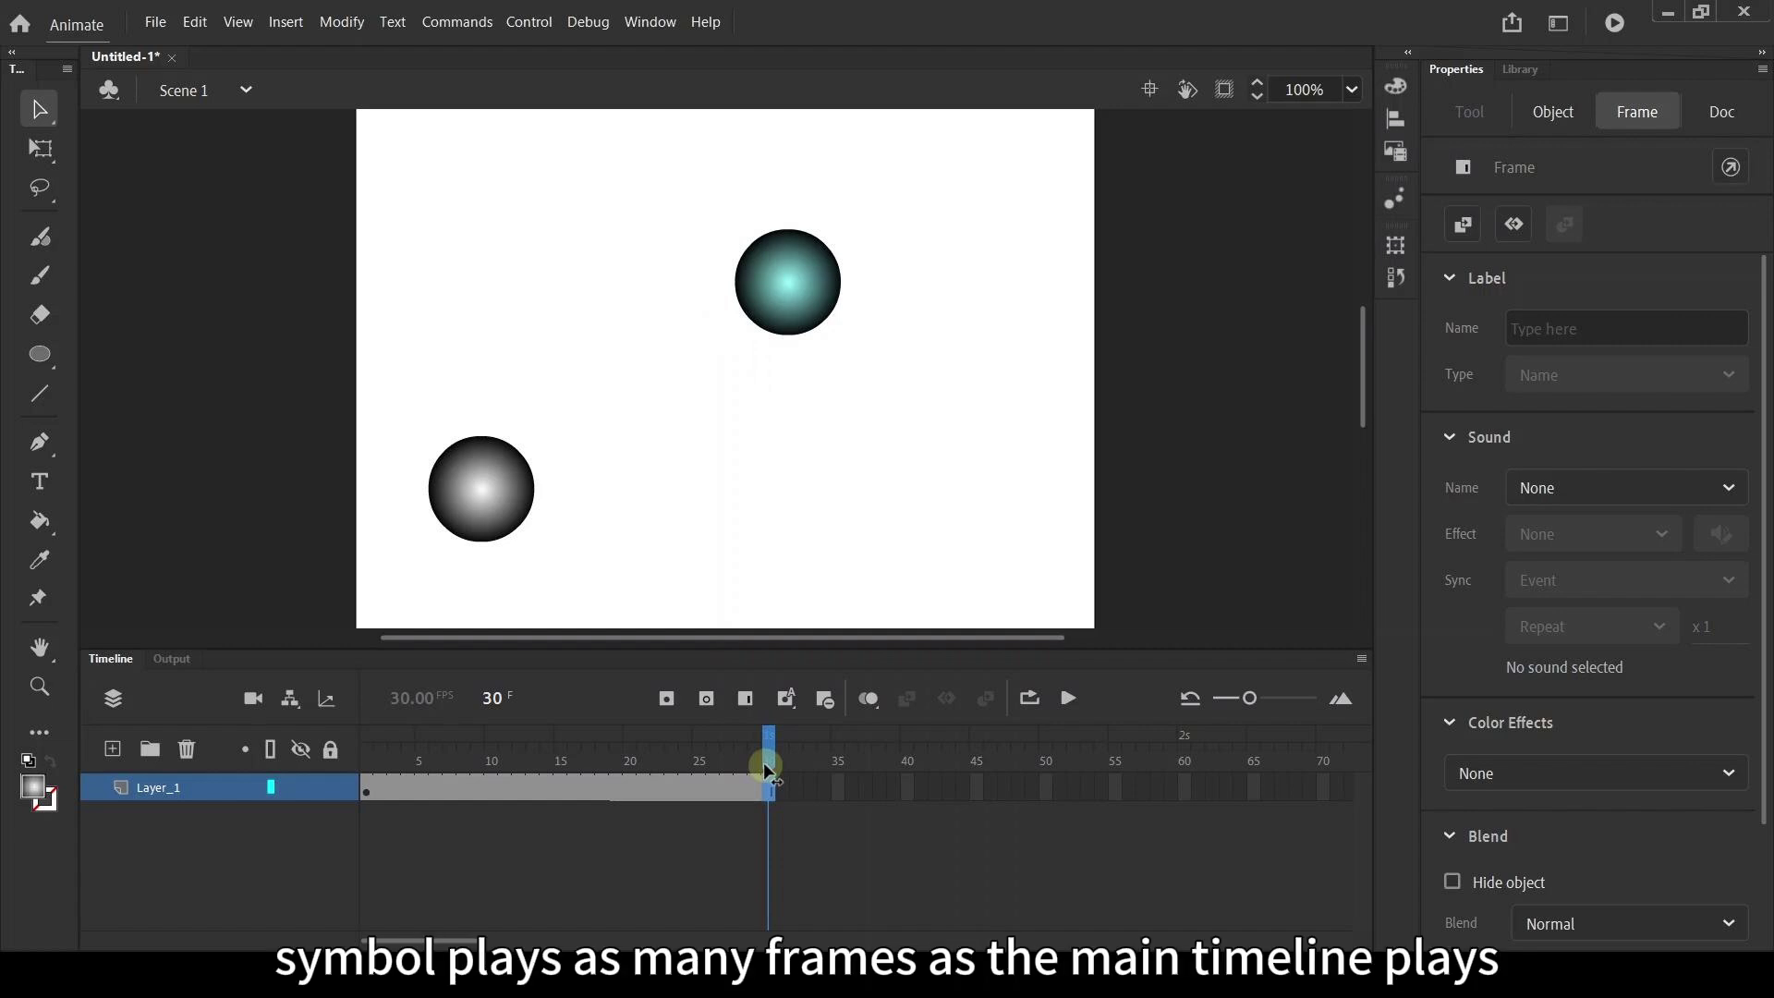
left_click_drag(764, 767, 764, 767)
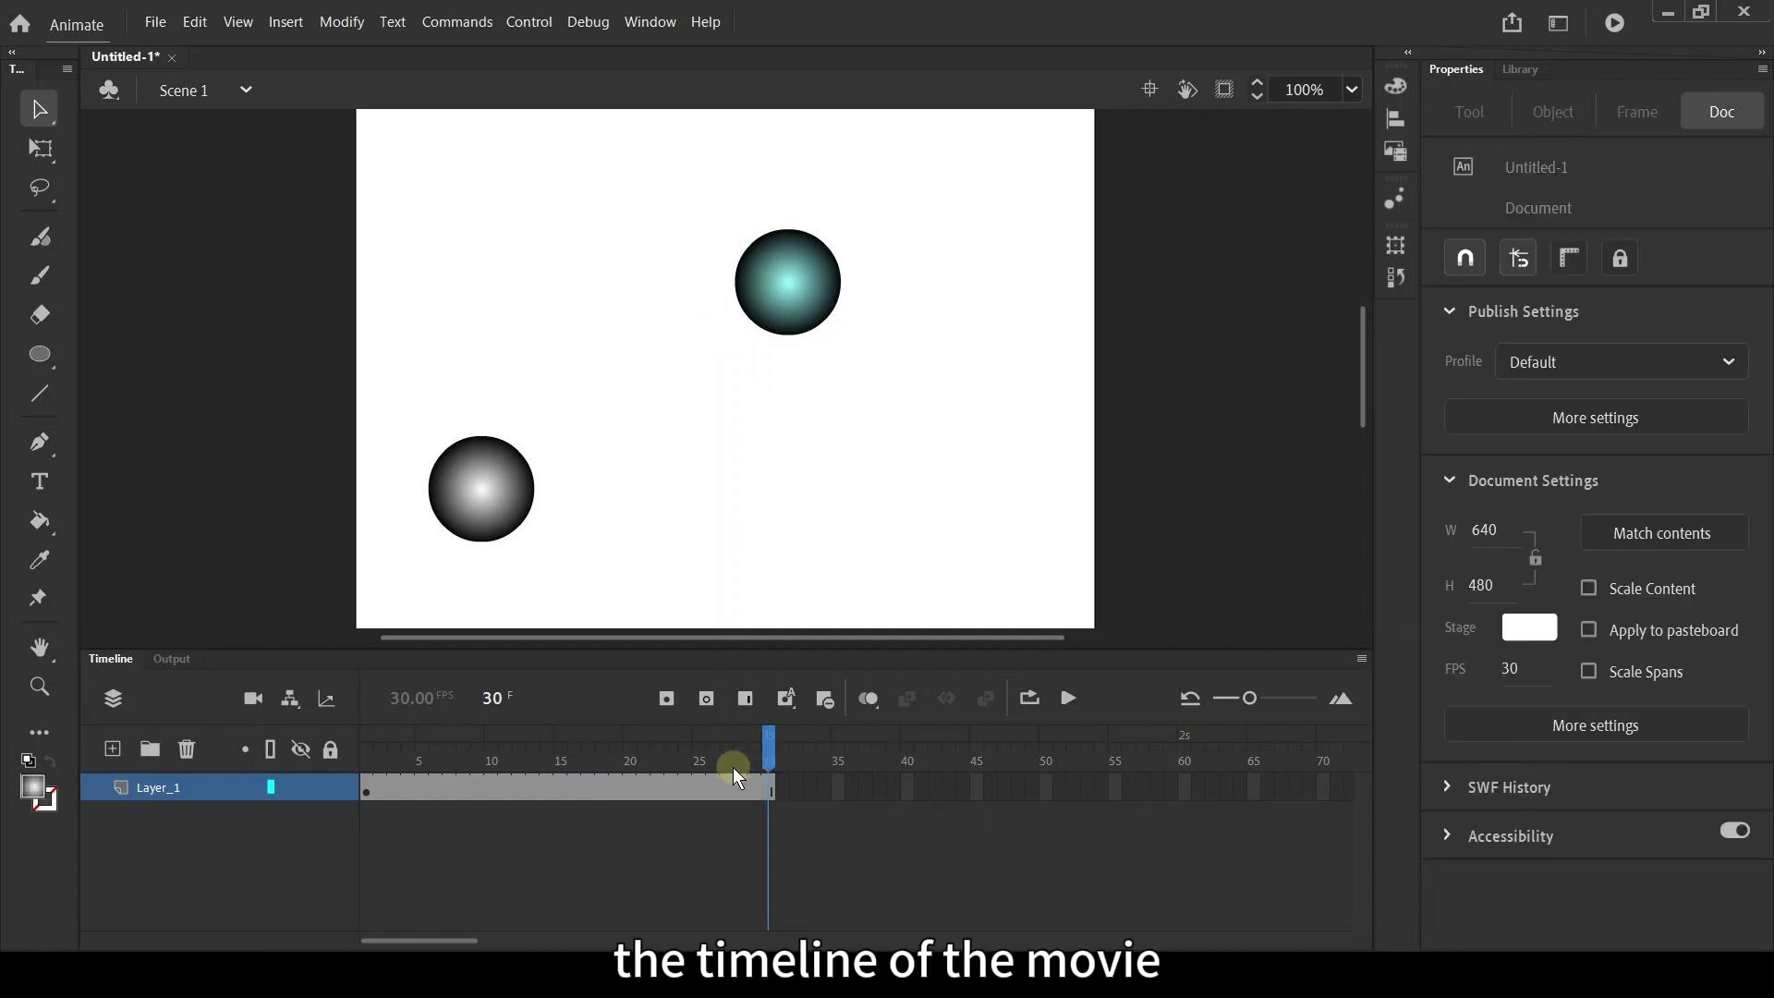
Select the movie clip sphere and test the movie with the 30-frame timeline to compare how both symbols play
left_click(470, 496)
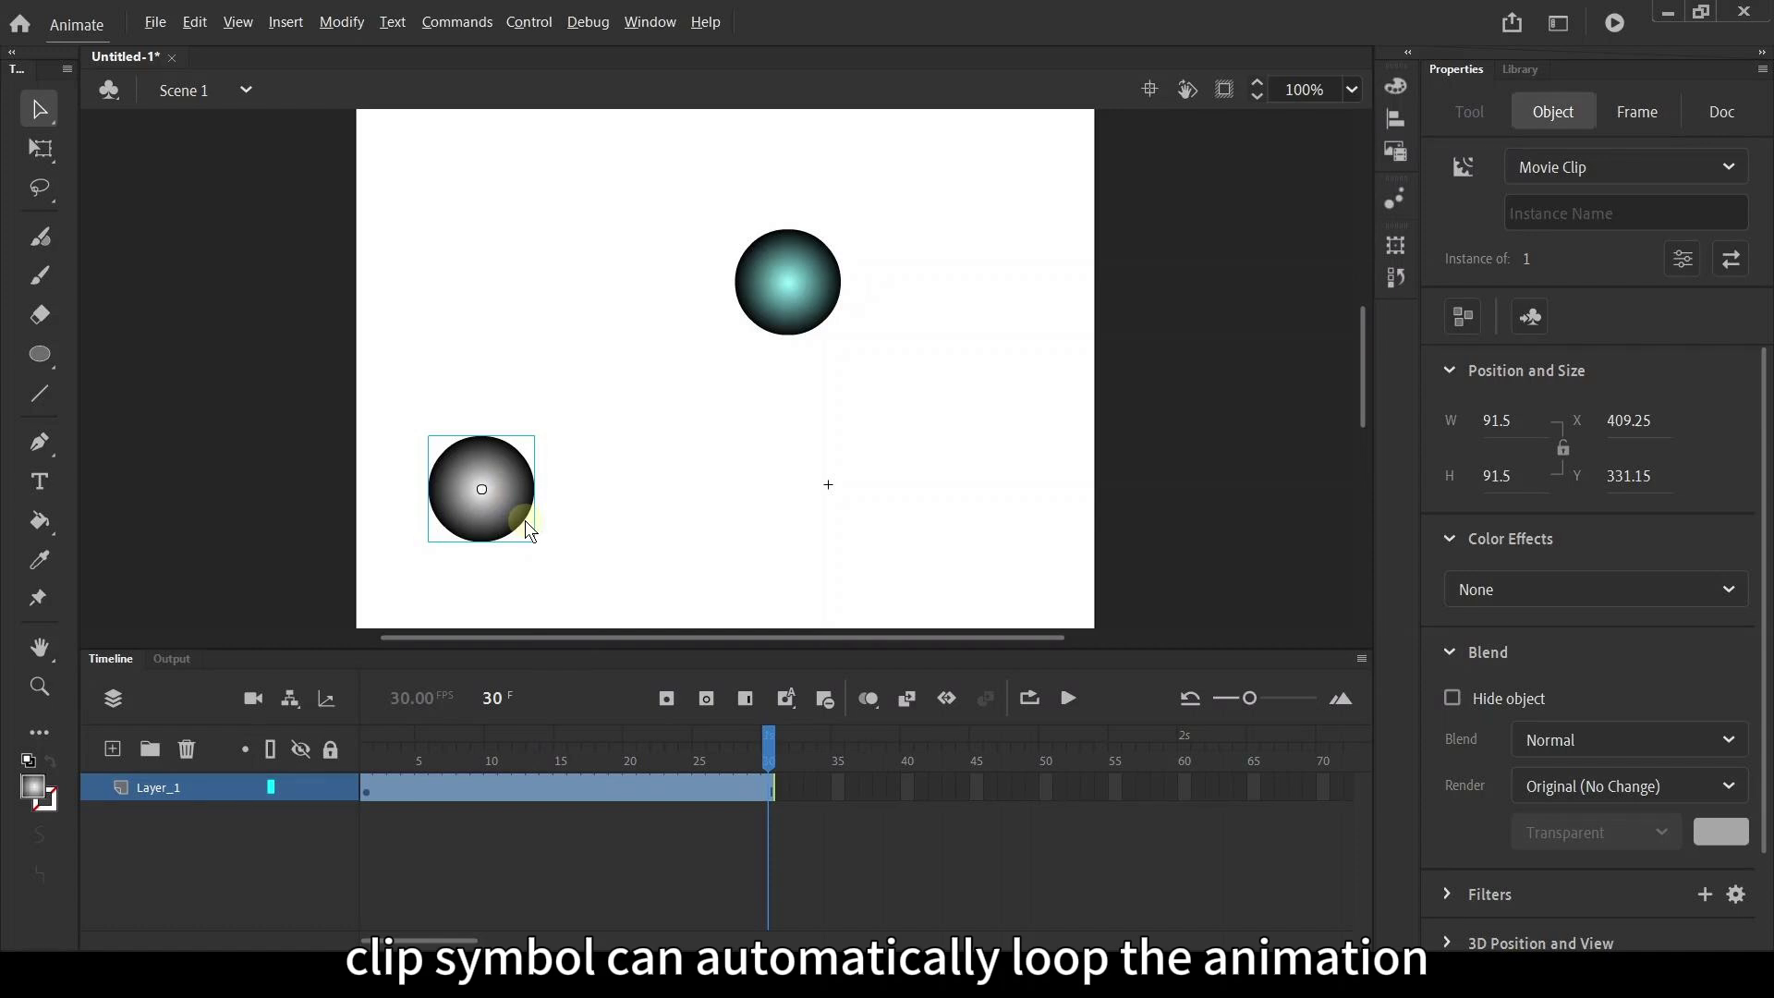
key("ctrl+Return")
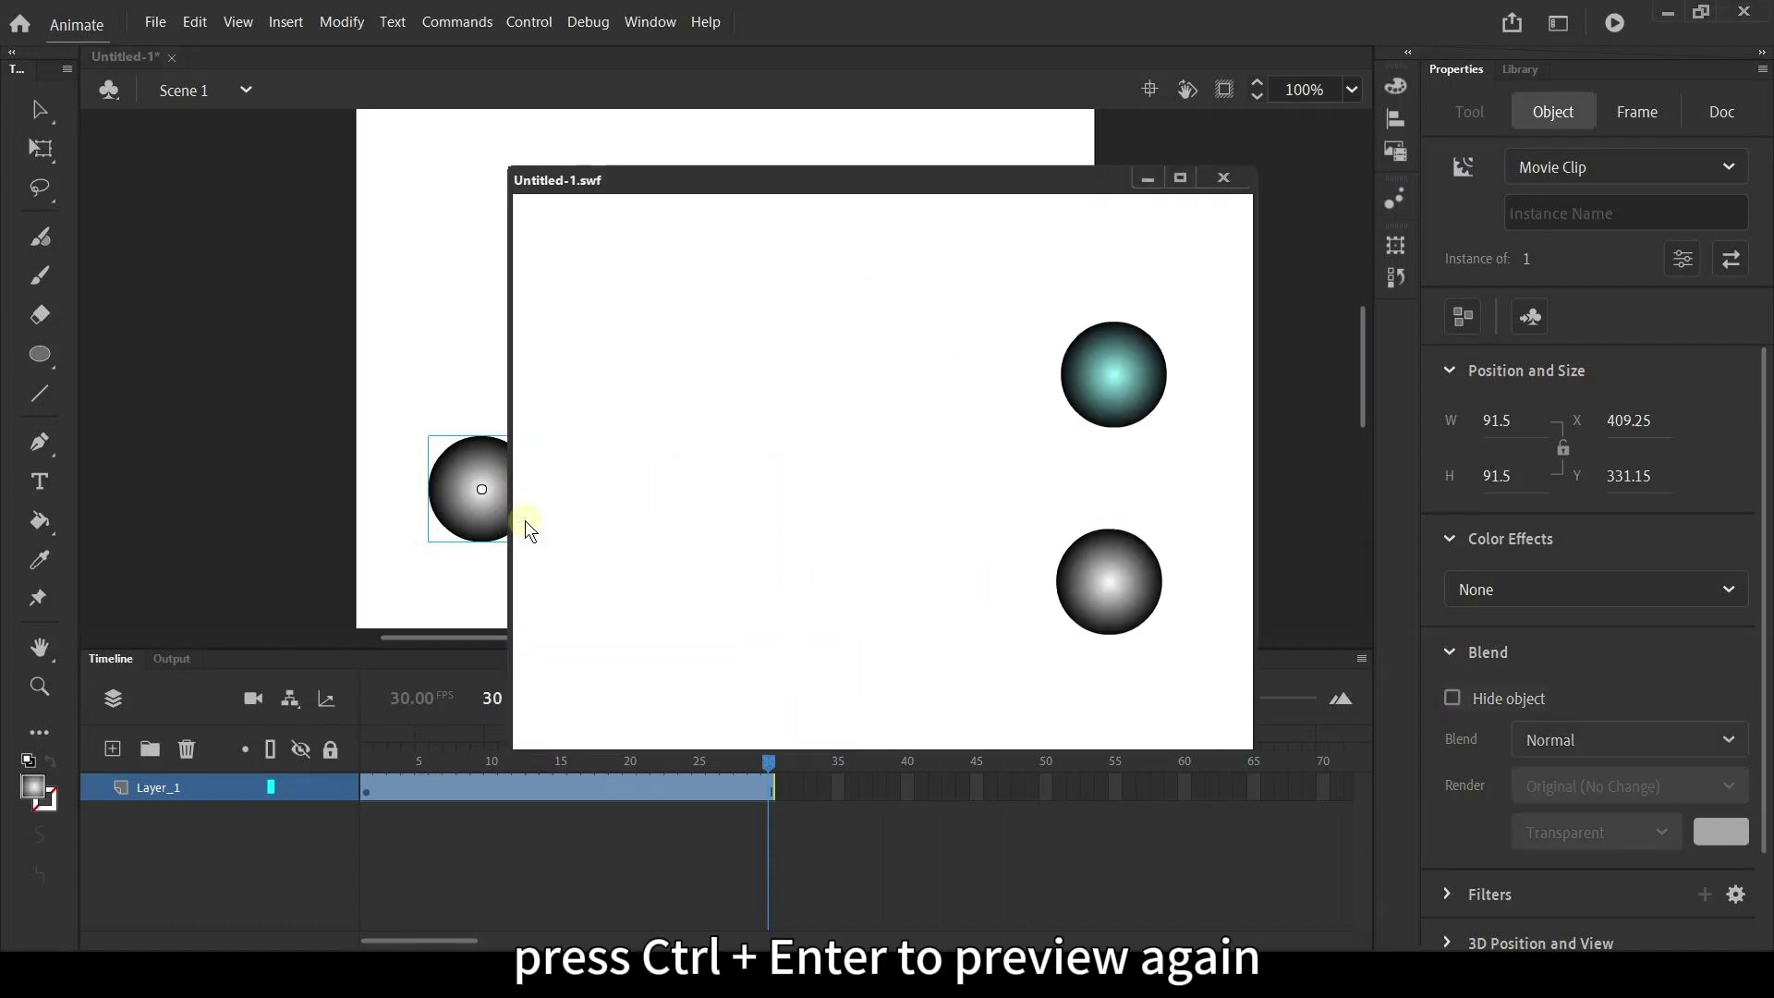